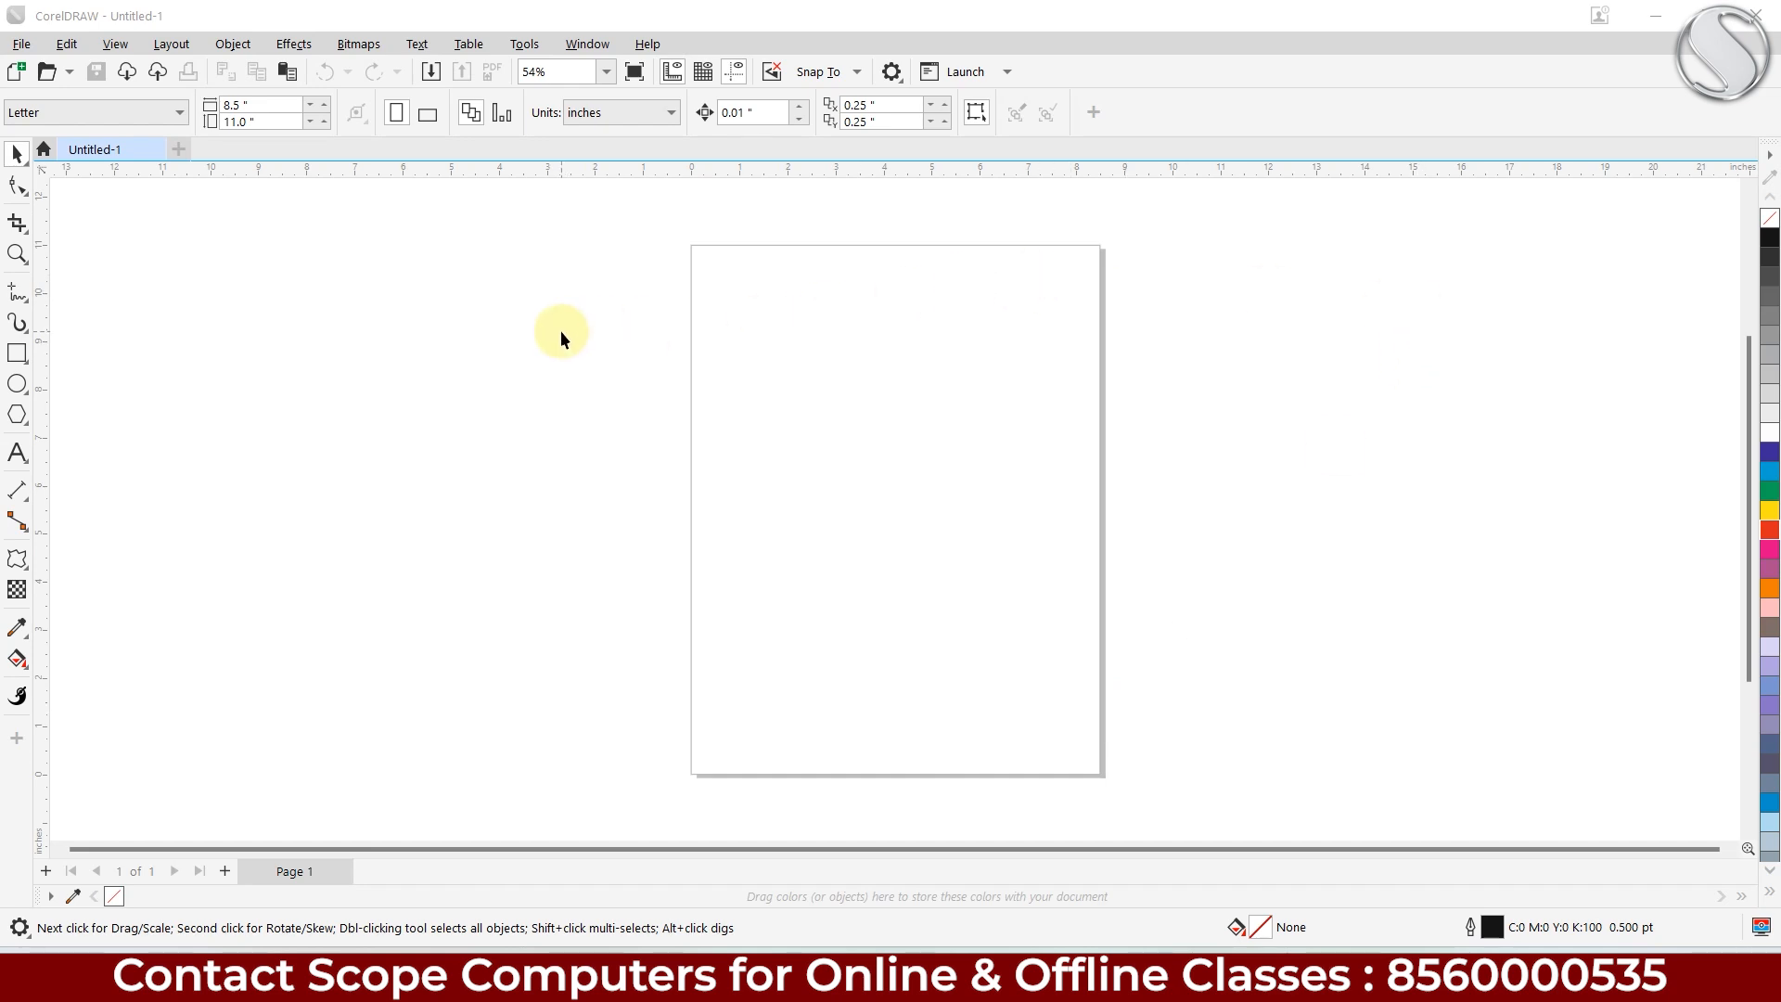
# Step: Draw a rectangle about 7.35 by 10.03 inches on the page and center it on the page
pyautogui.click(17, 354)
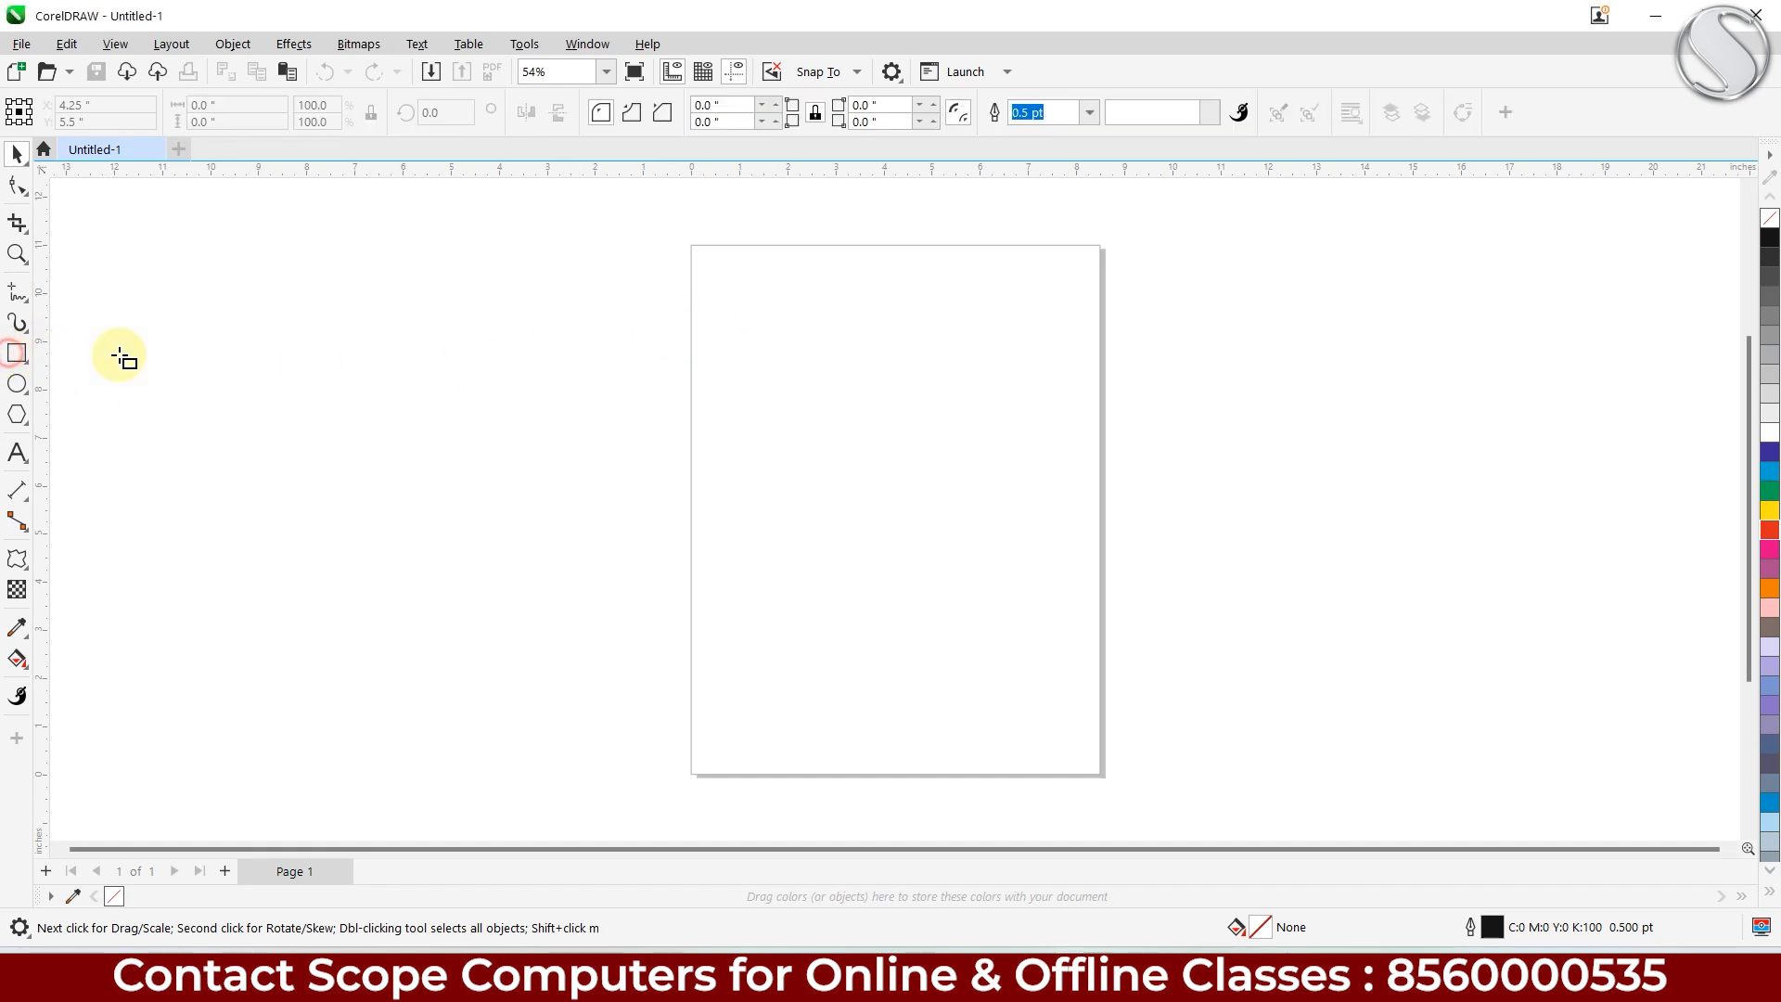
pyautogui.moveTo(722, 268); pyautogui.dragTo(1075, 749)
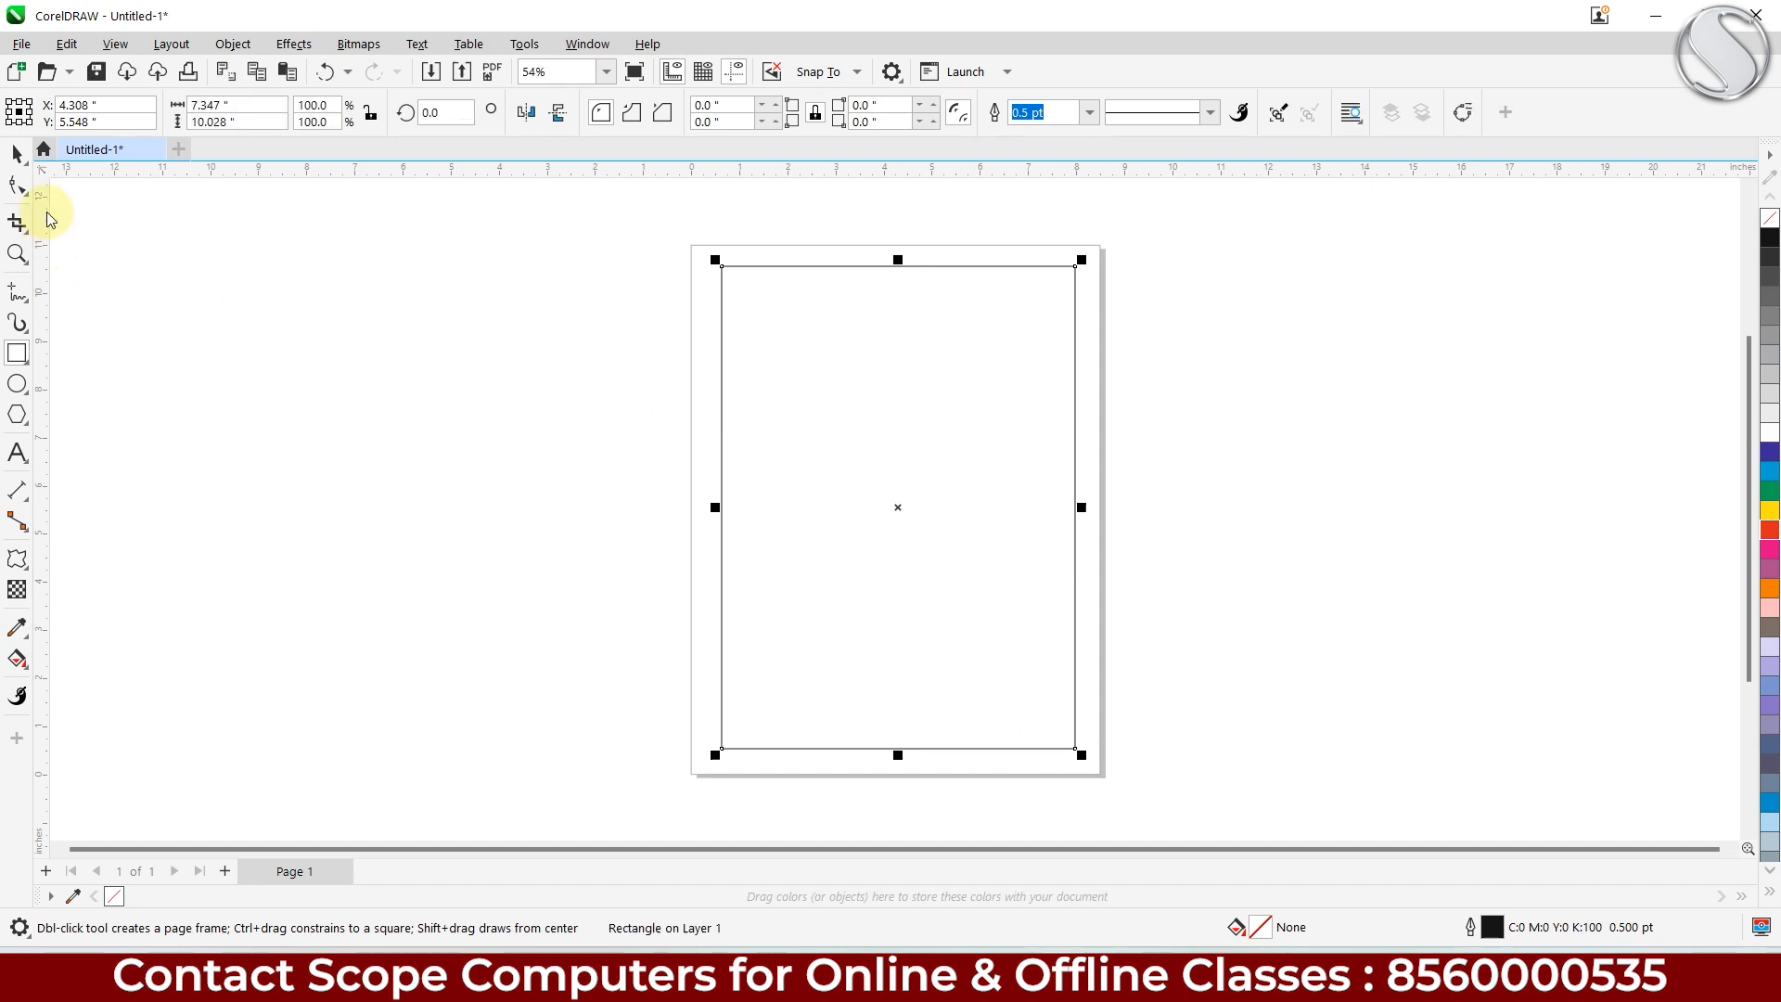
pyautogui.click(12, 154)
pyautogui.press('p')
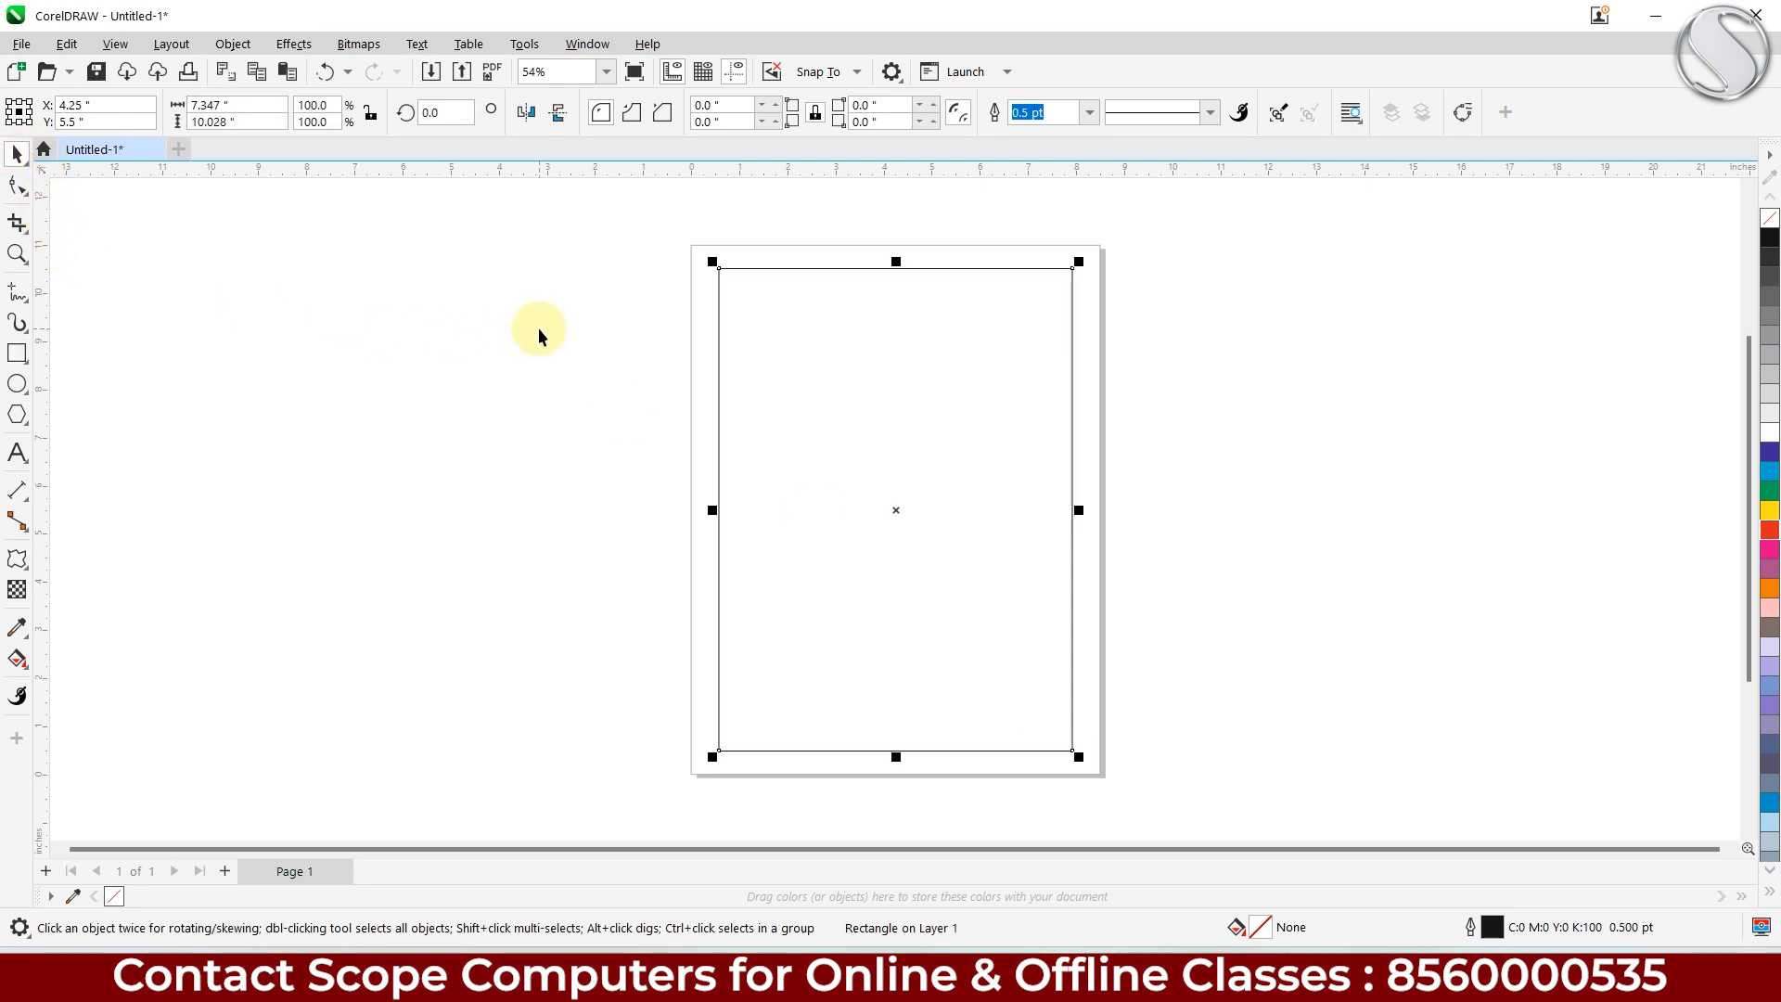
# Step: Resize the rectangle to 8 inches wide and 10 inches high
pyautogui.click(208, 105)
pyautogui.write('8')
pyautogui.press('Tab')
pyautogui.write('1.0')
pyautogui.press('Return')
pyautogui.click(509, 318)
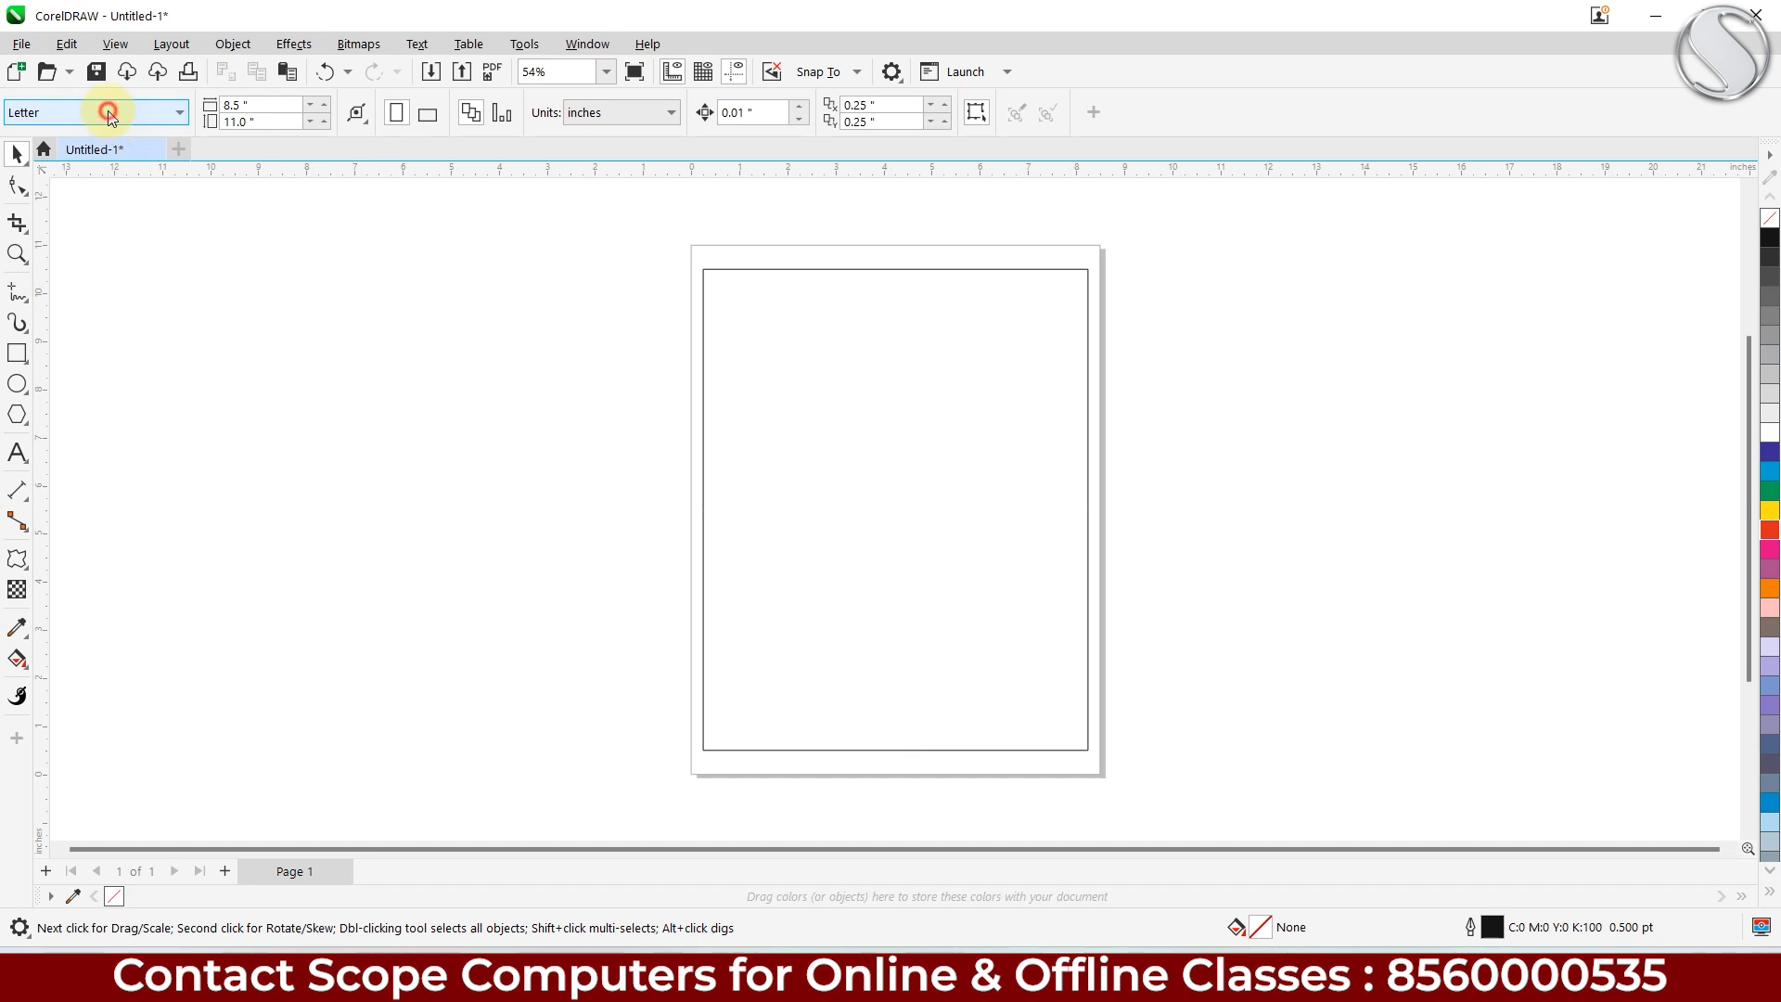
# Step: Change the page size to A4 and set the document units to inches
pyautogui.click(109, 112)
pyautogui.click(60, 200)
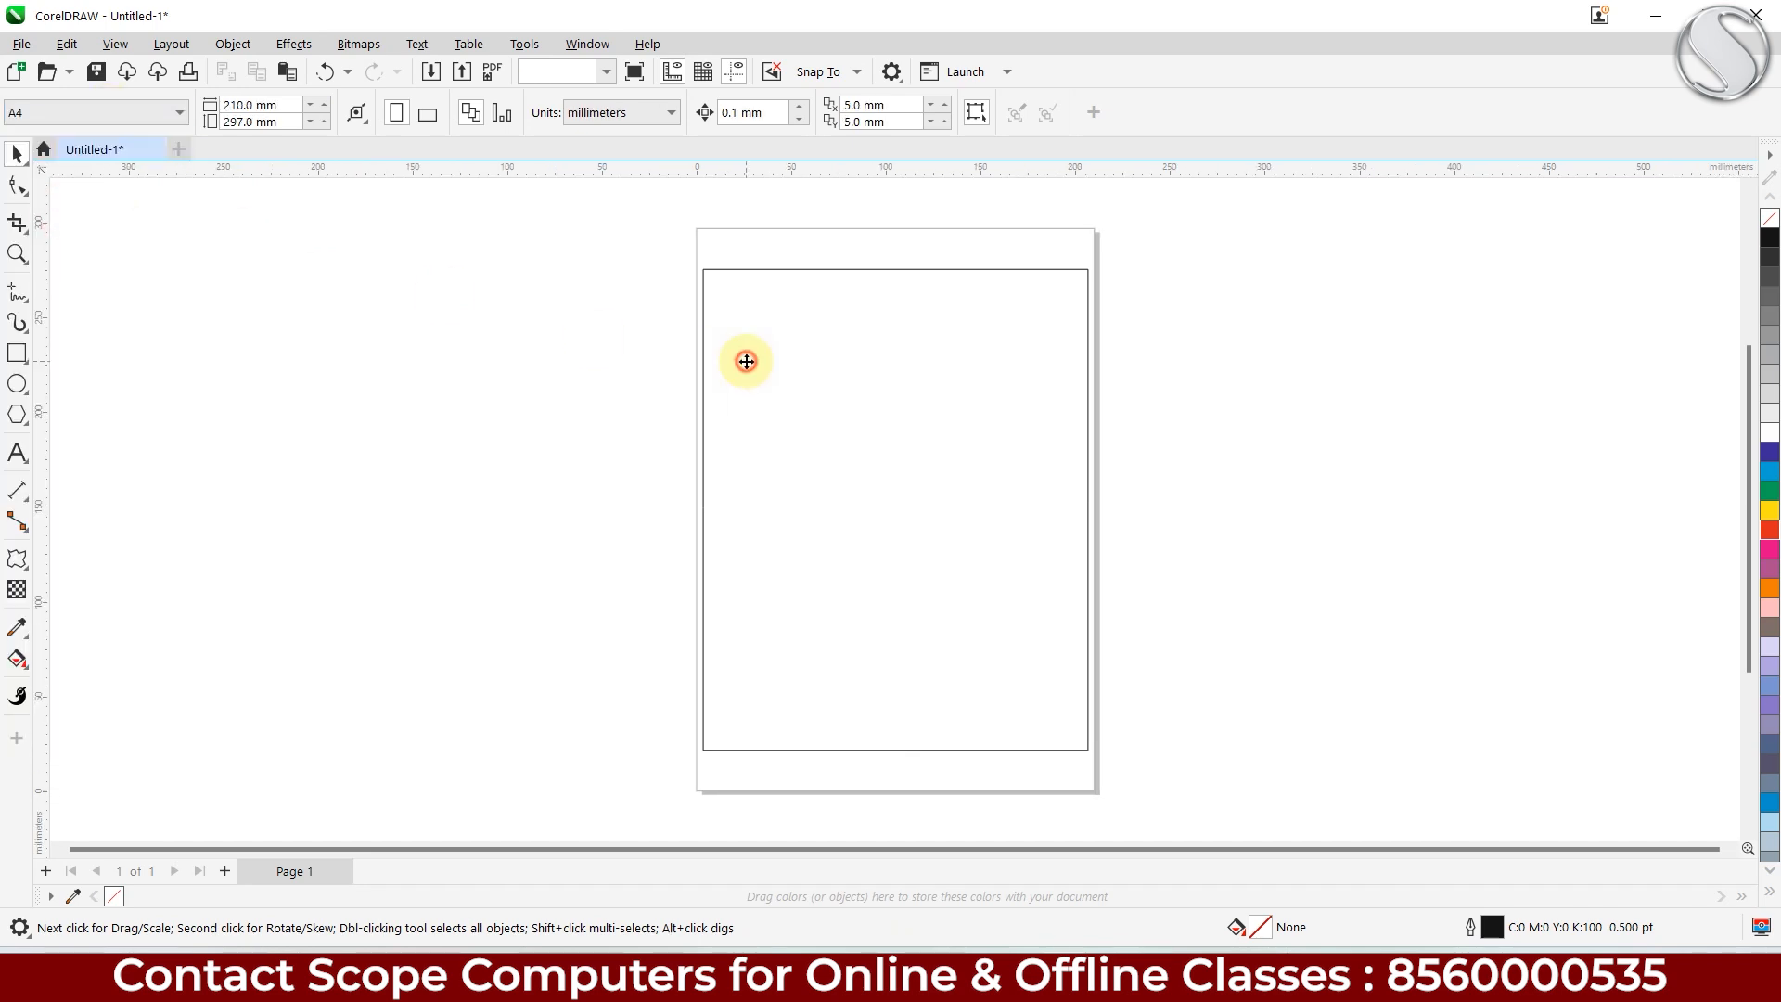
pyautogui.click(747, 365)
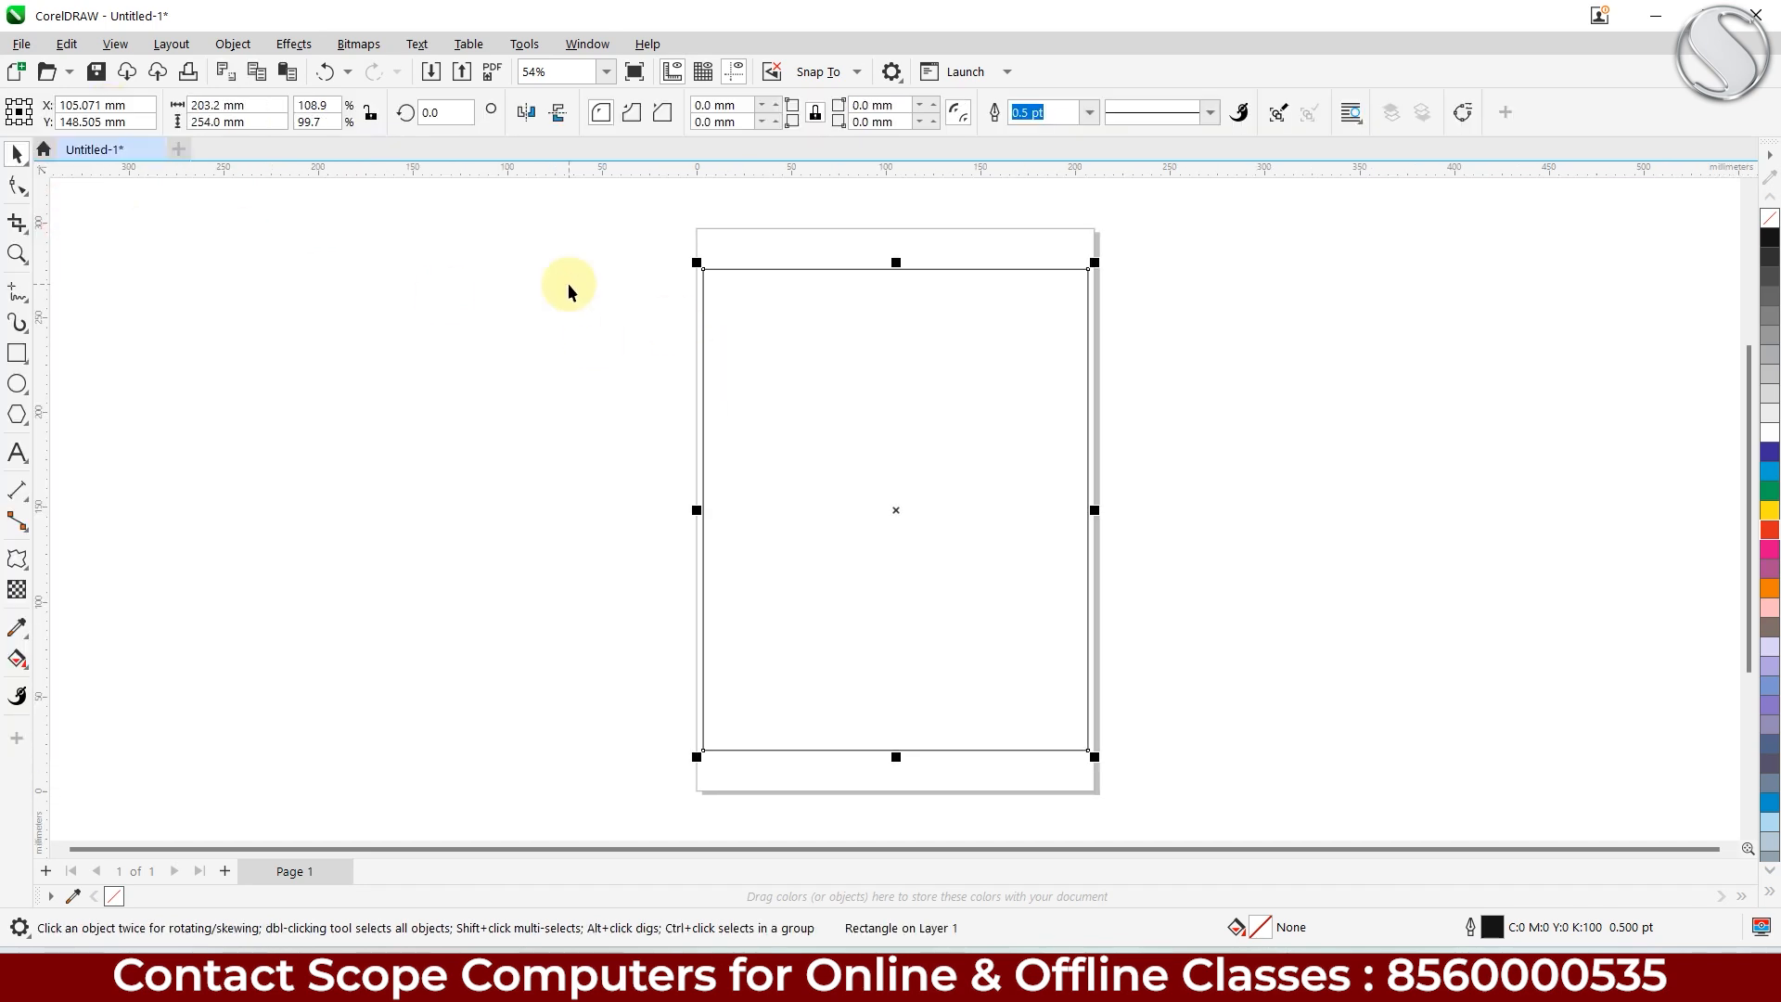
pyautogui.click(329, 259)
pyautogui.click(593, 112)
pyautogui.click(589, 139)
pyautogui.click(803, 332)
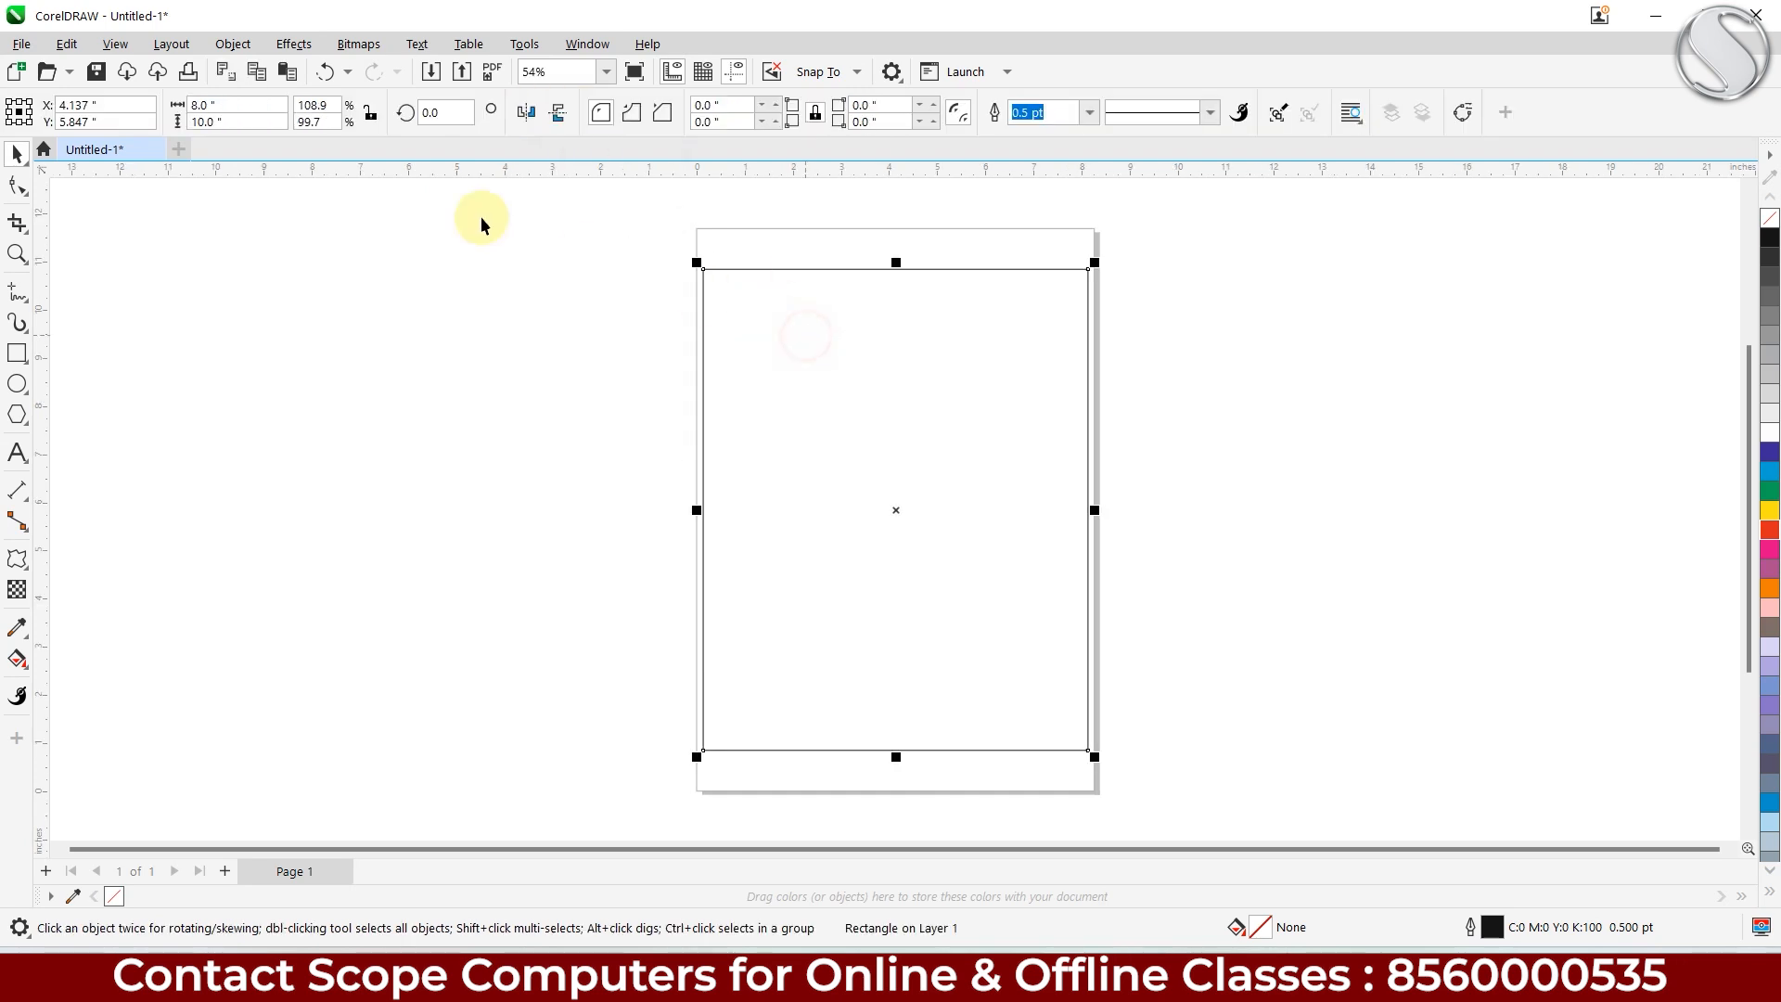
# Step: Select the rectangle and open the PhotoCocktail effect for it
pyautogui.click(306, 227)
pyautogui.click(706, 322)
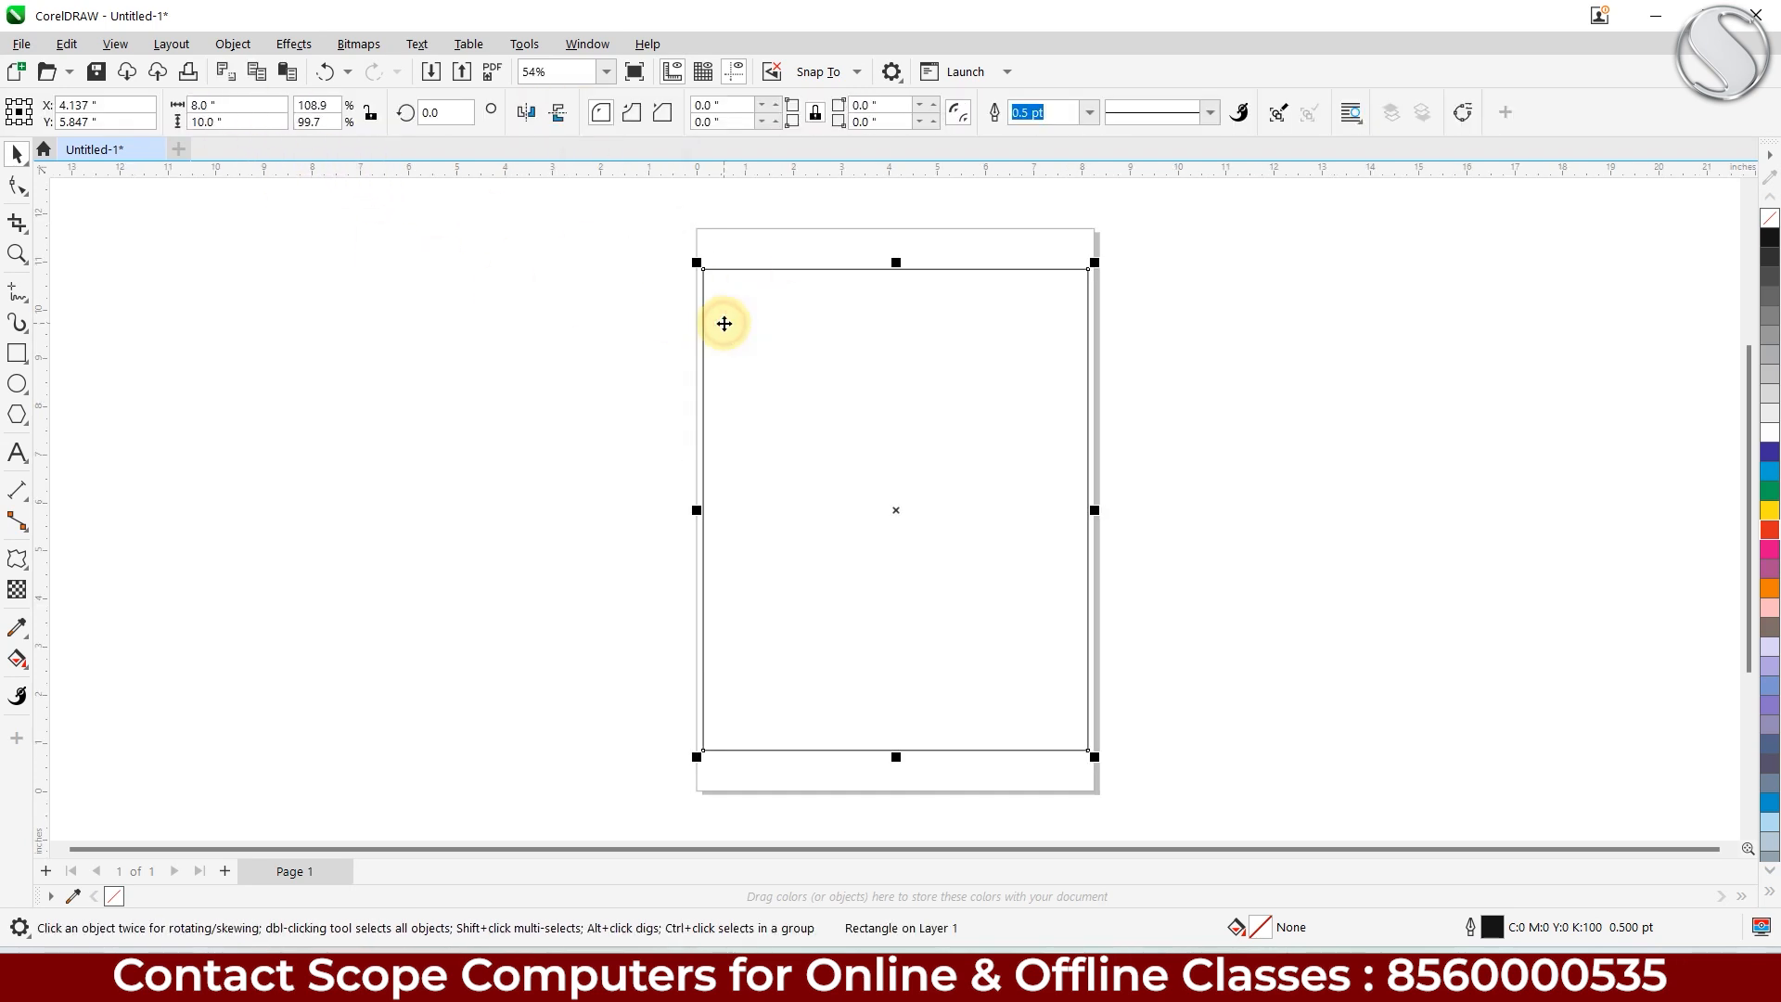
pyautogui.click(300, 43)
pyautogui.click(336, 638)
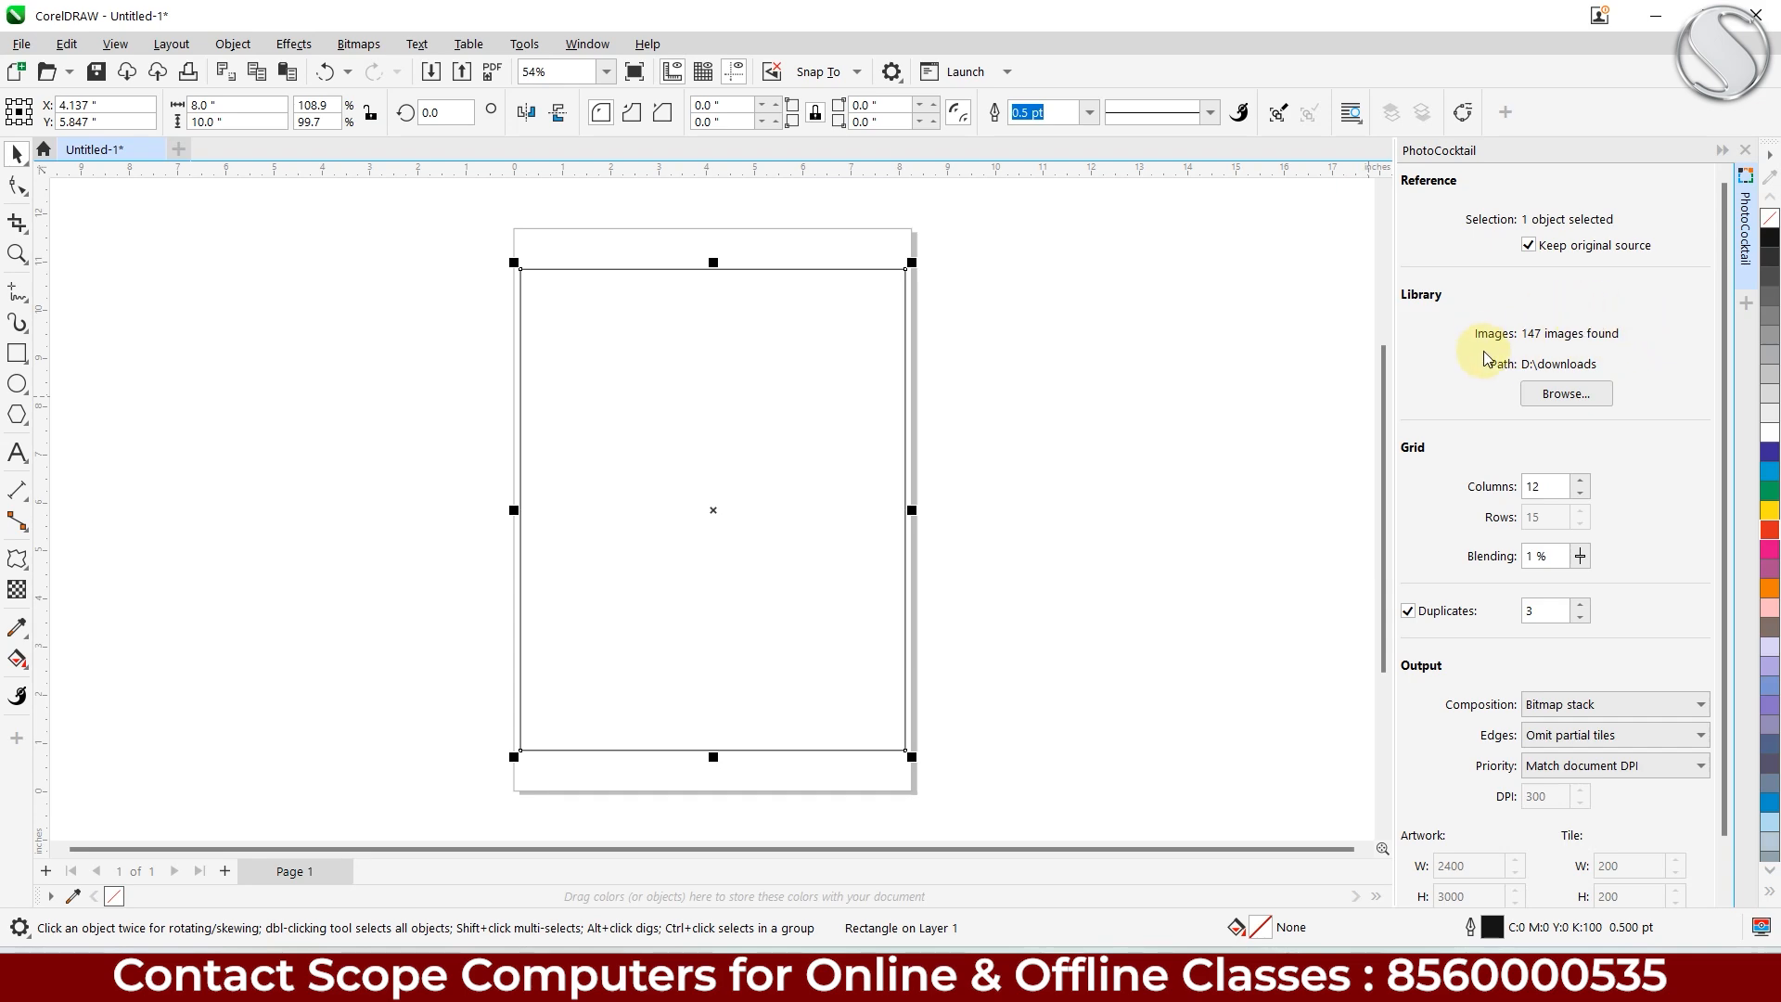
# Step: Choose the cats folder in D:\Clipart as the PhotoCocktail image library
pyautogui.click(1563, 397)
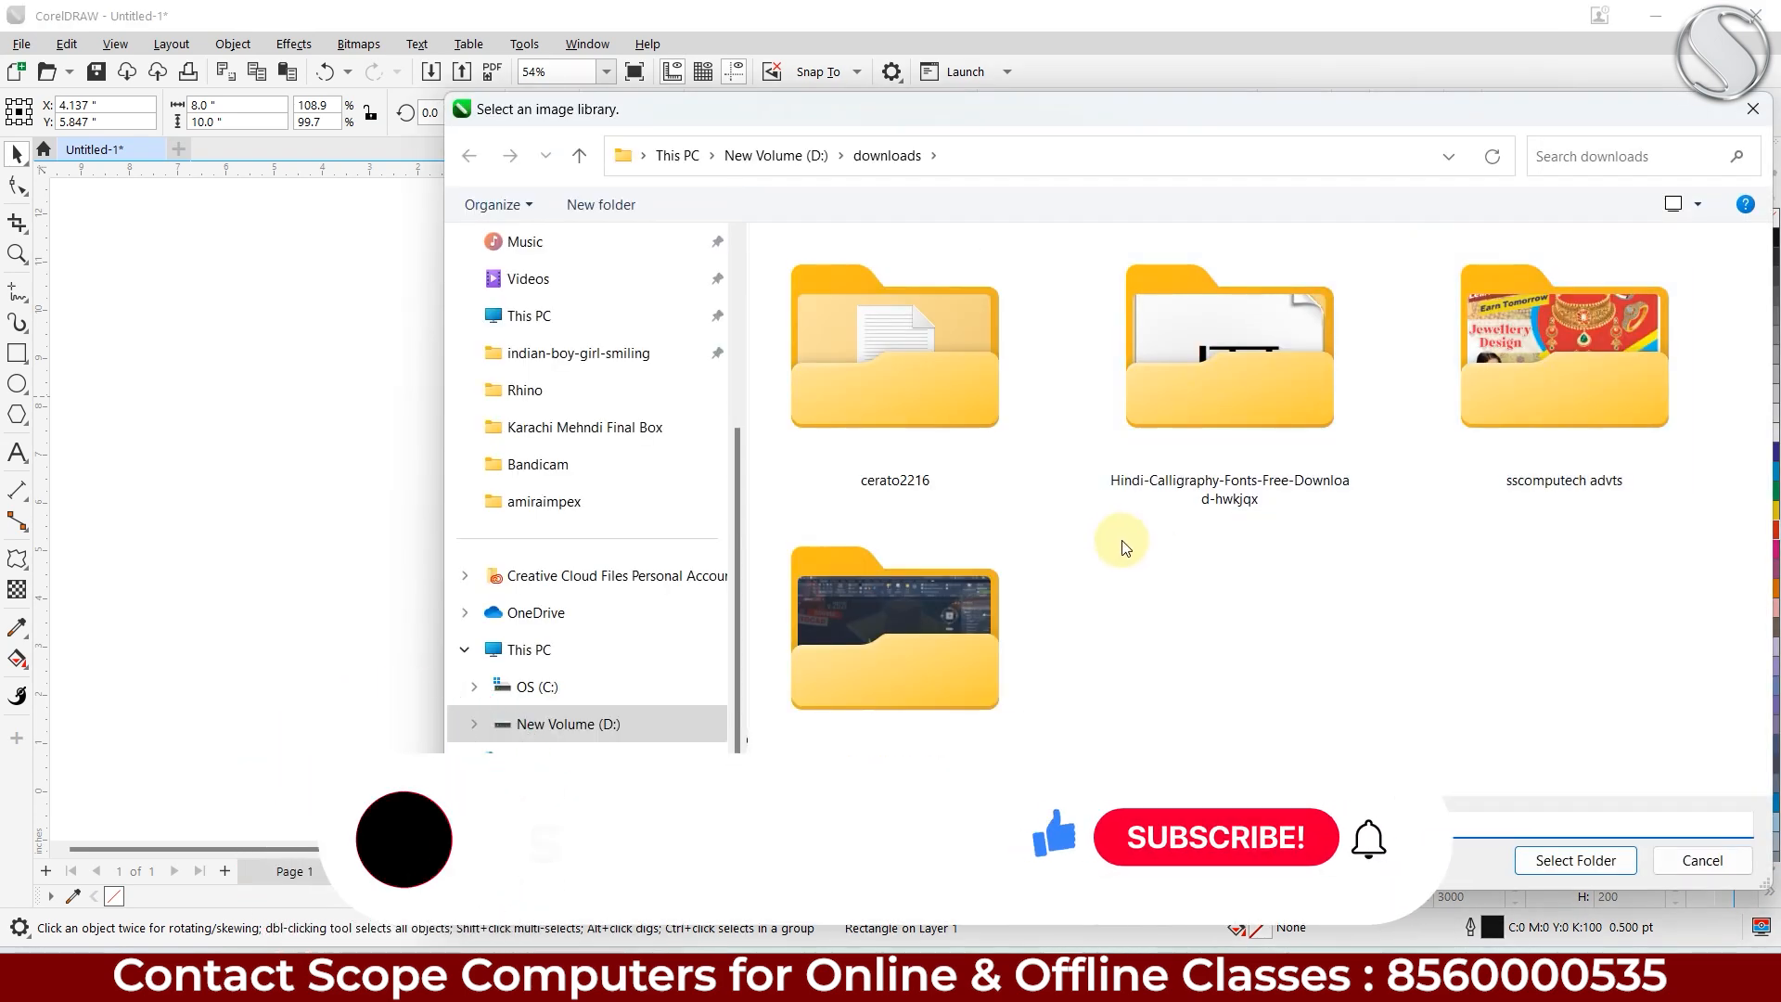
pyautogui.click(664, 723)
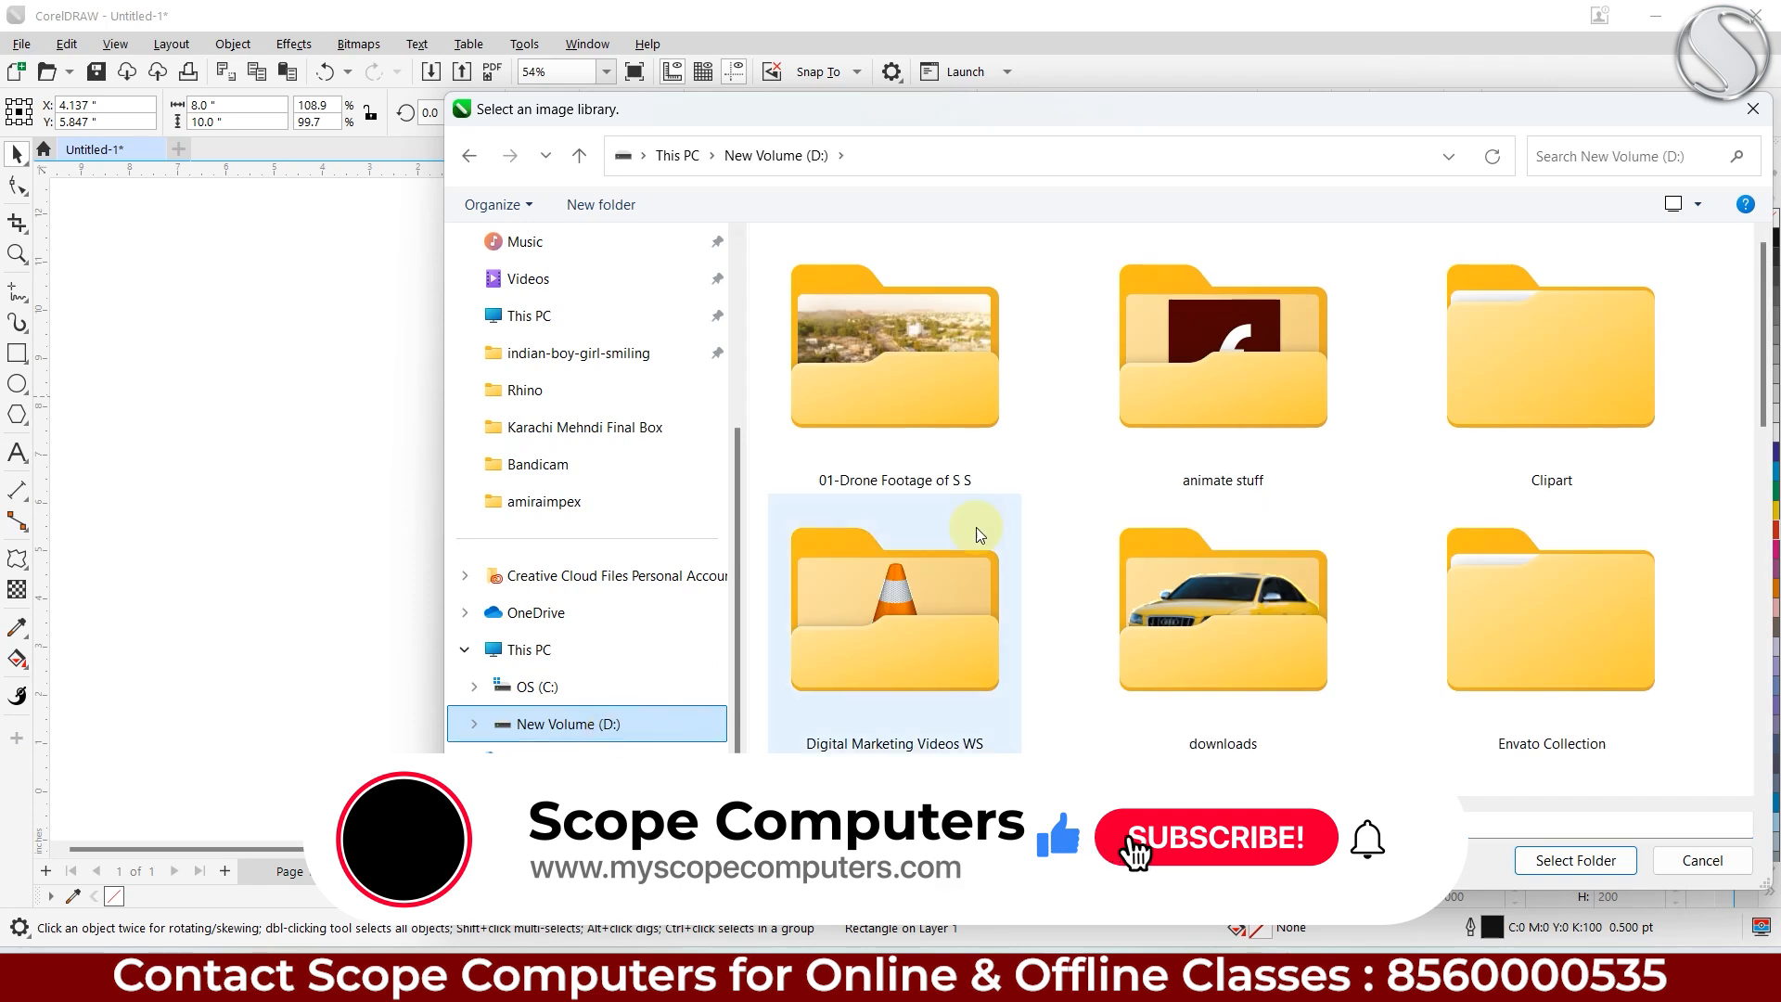
pyautogui.doubleClick(1465, 436)
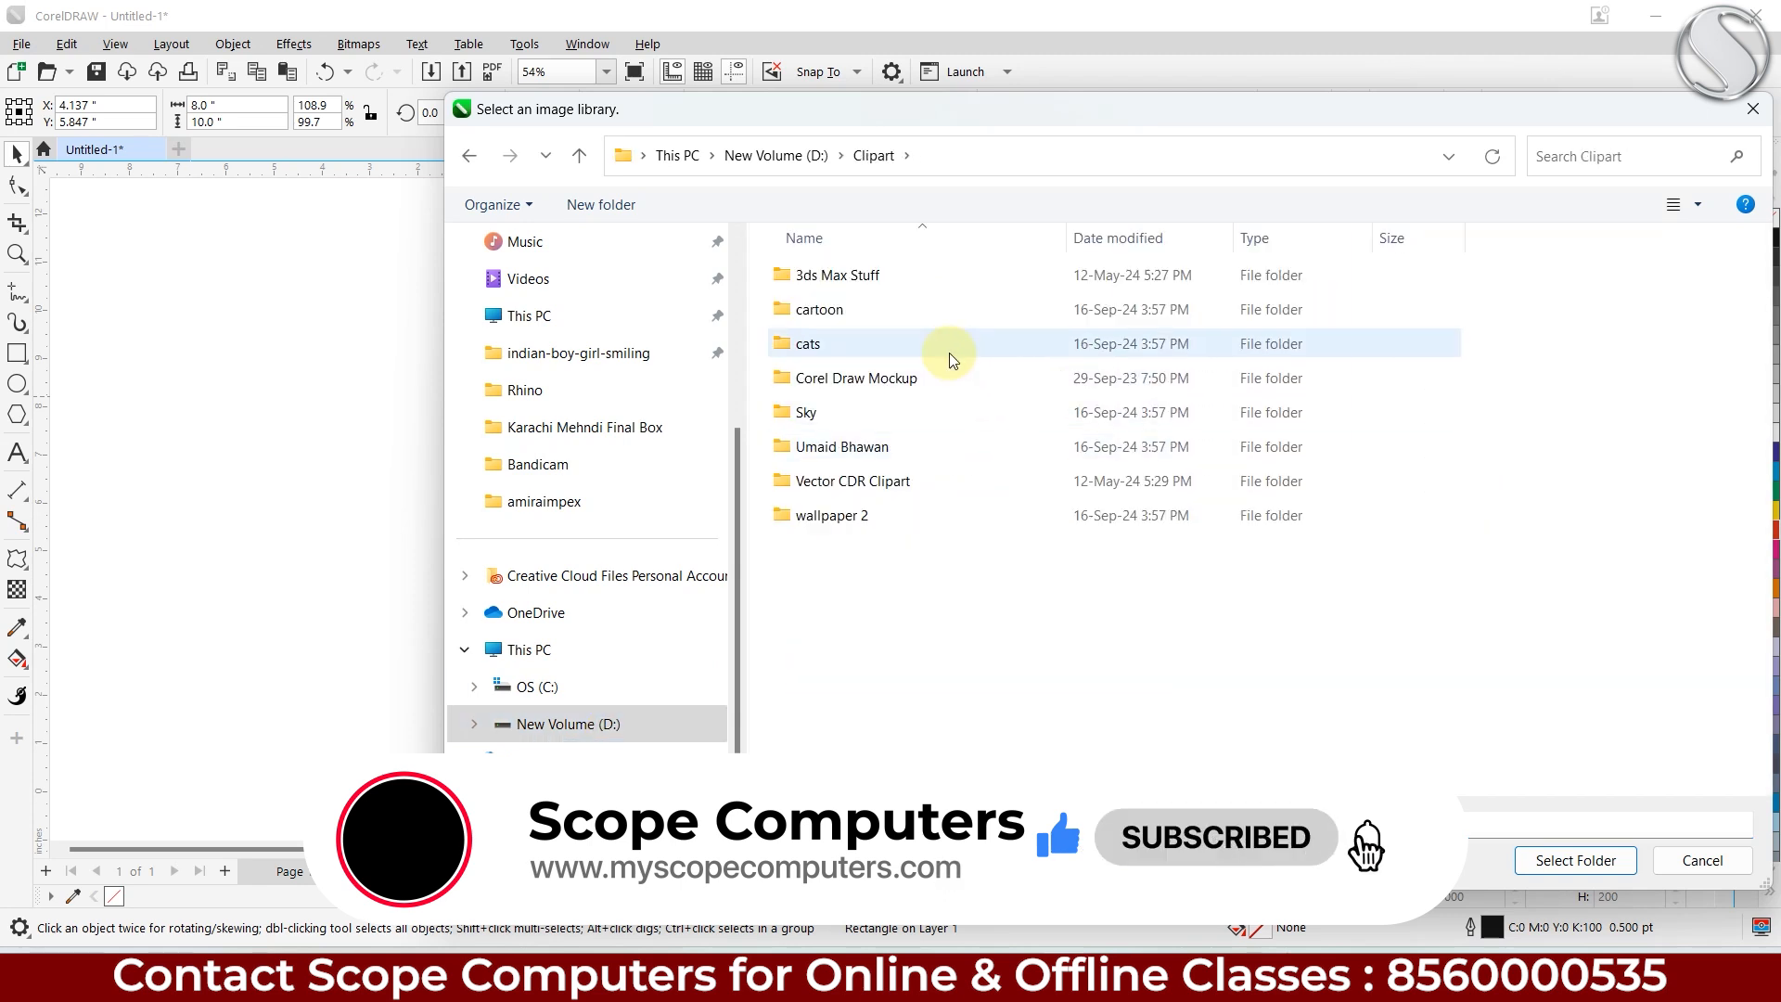
pyautogui.doubleClick(839, 352)
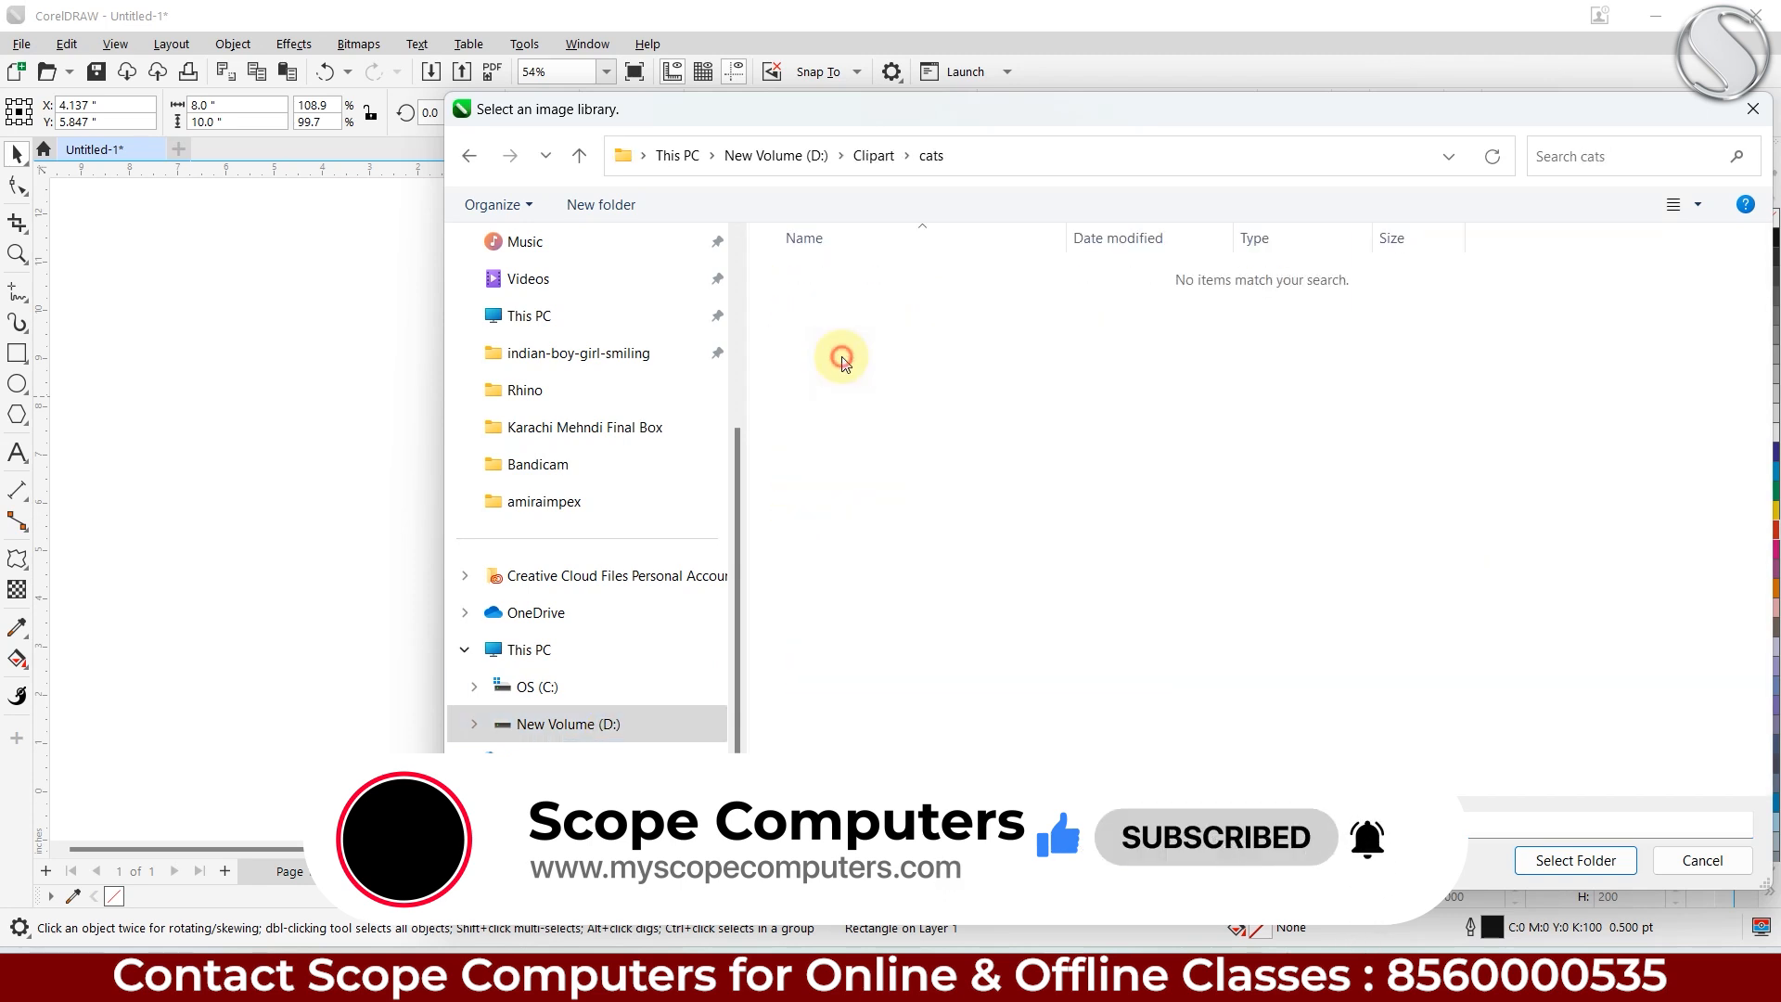
pyautogui.click(1697, 204)
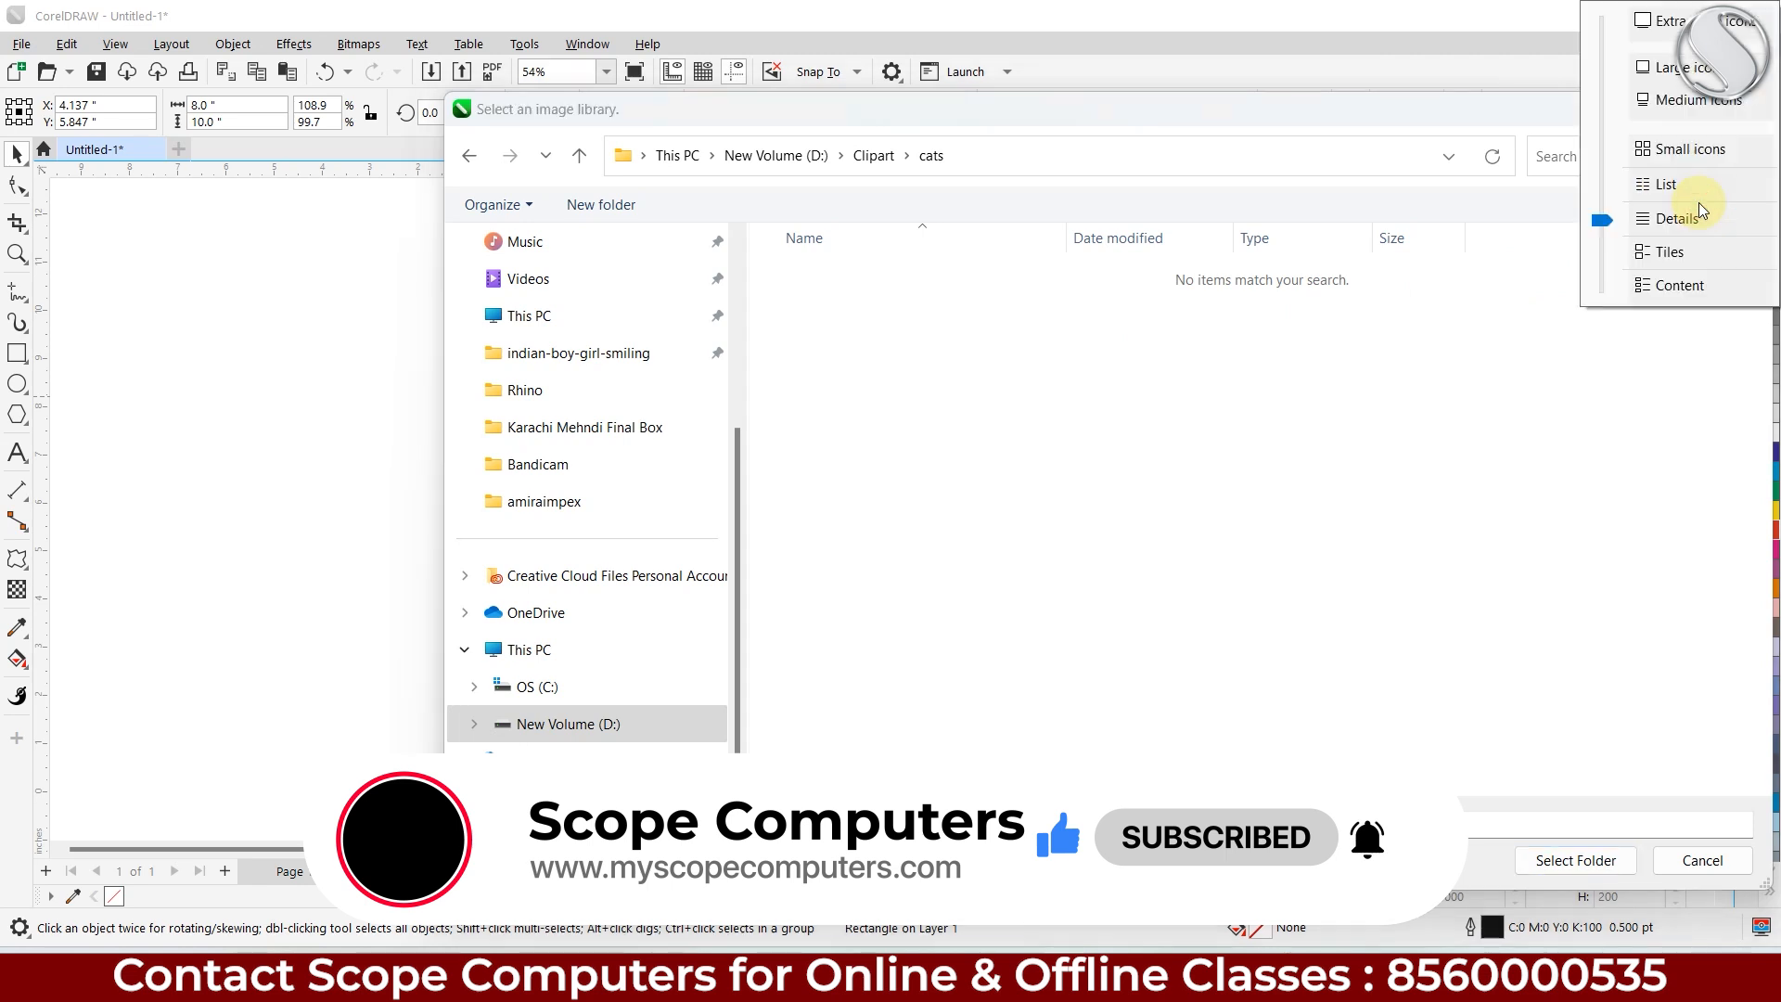
pyautogui.click(1328, 360)
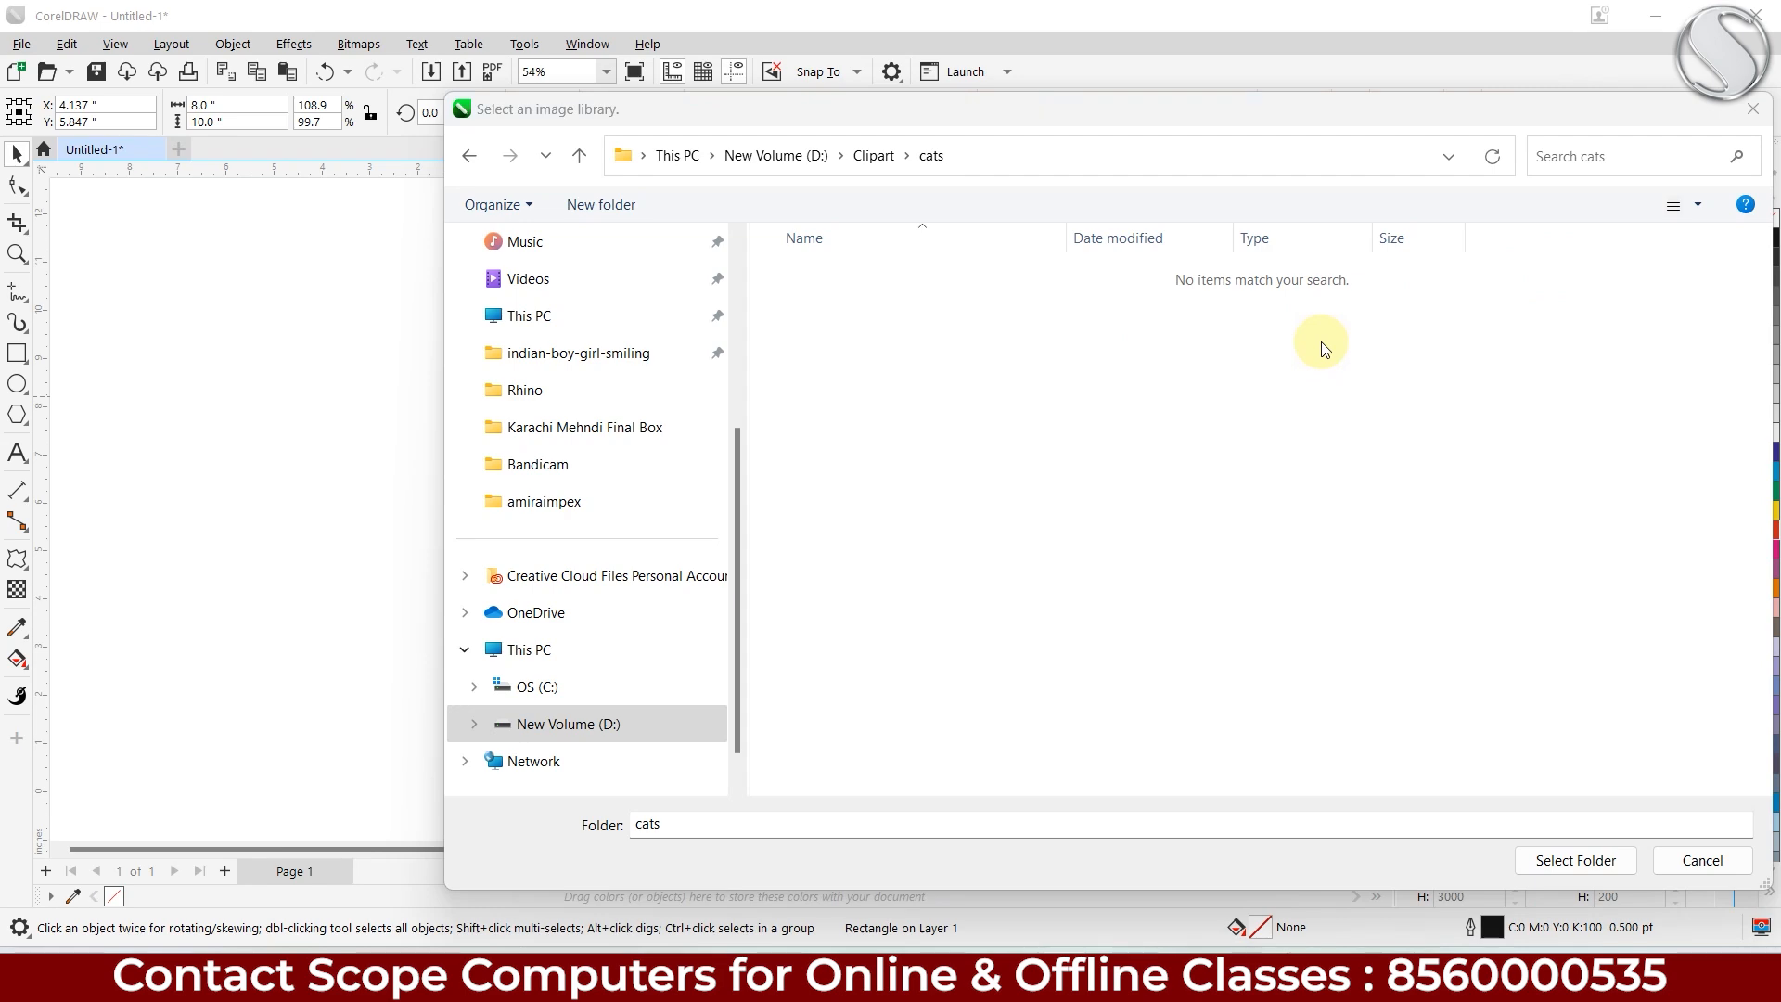
pyautogui.click(1537, 863)
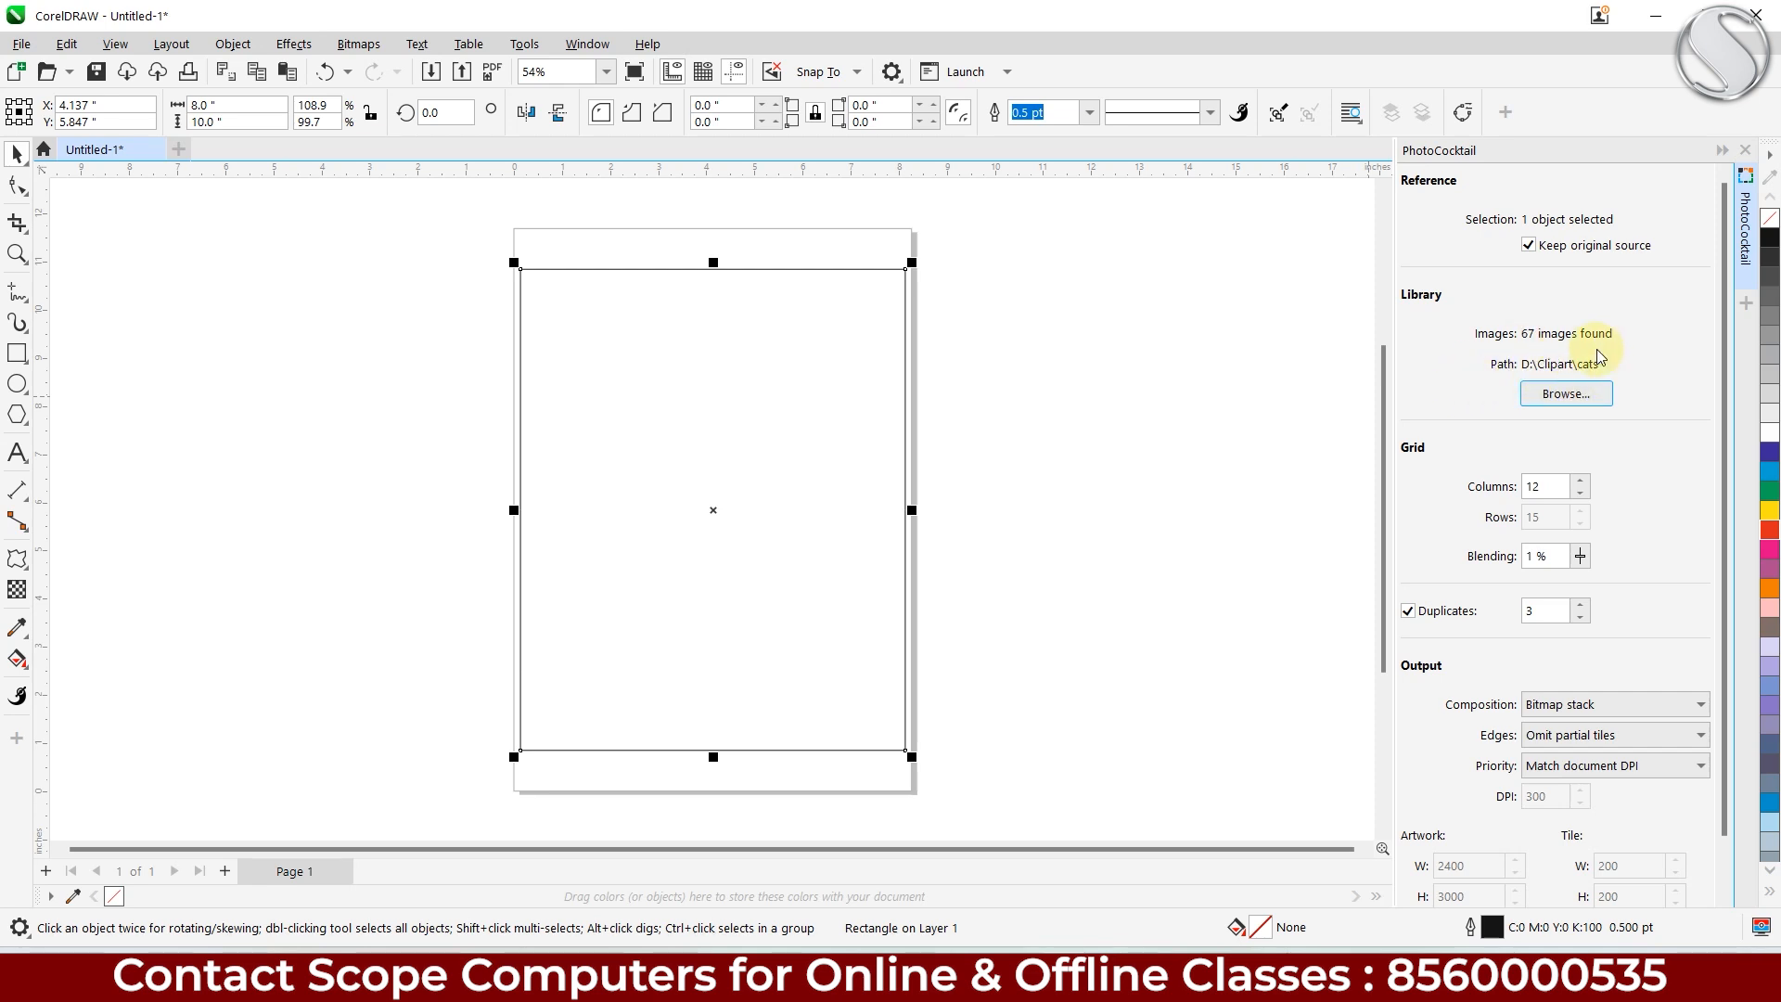
# Step: Set the number of columns in the mosaic grid to 18
pyautogui.doubleClick(1537, 486)
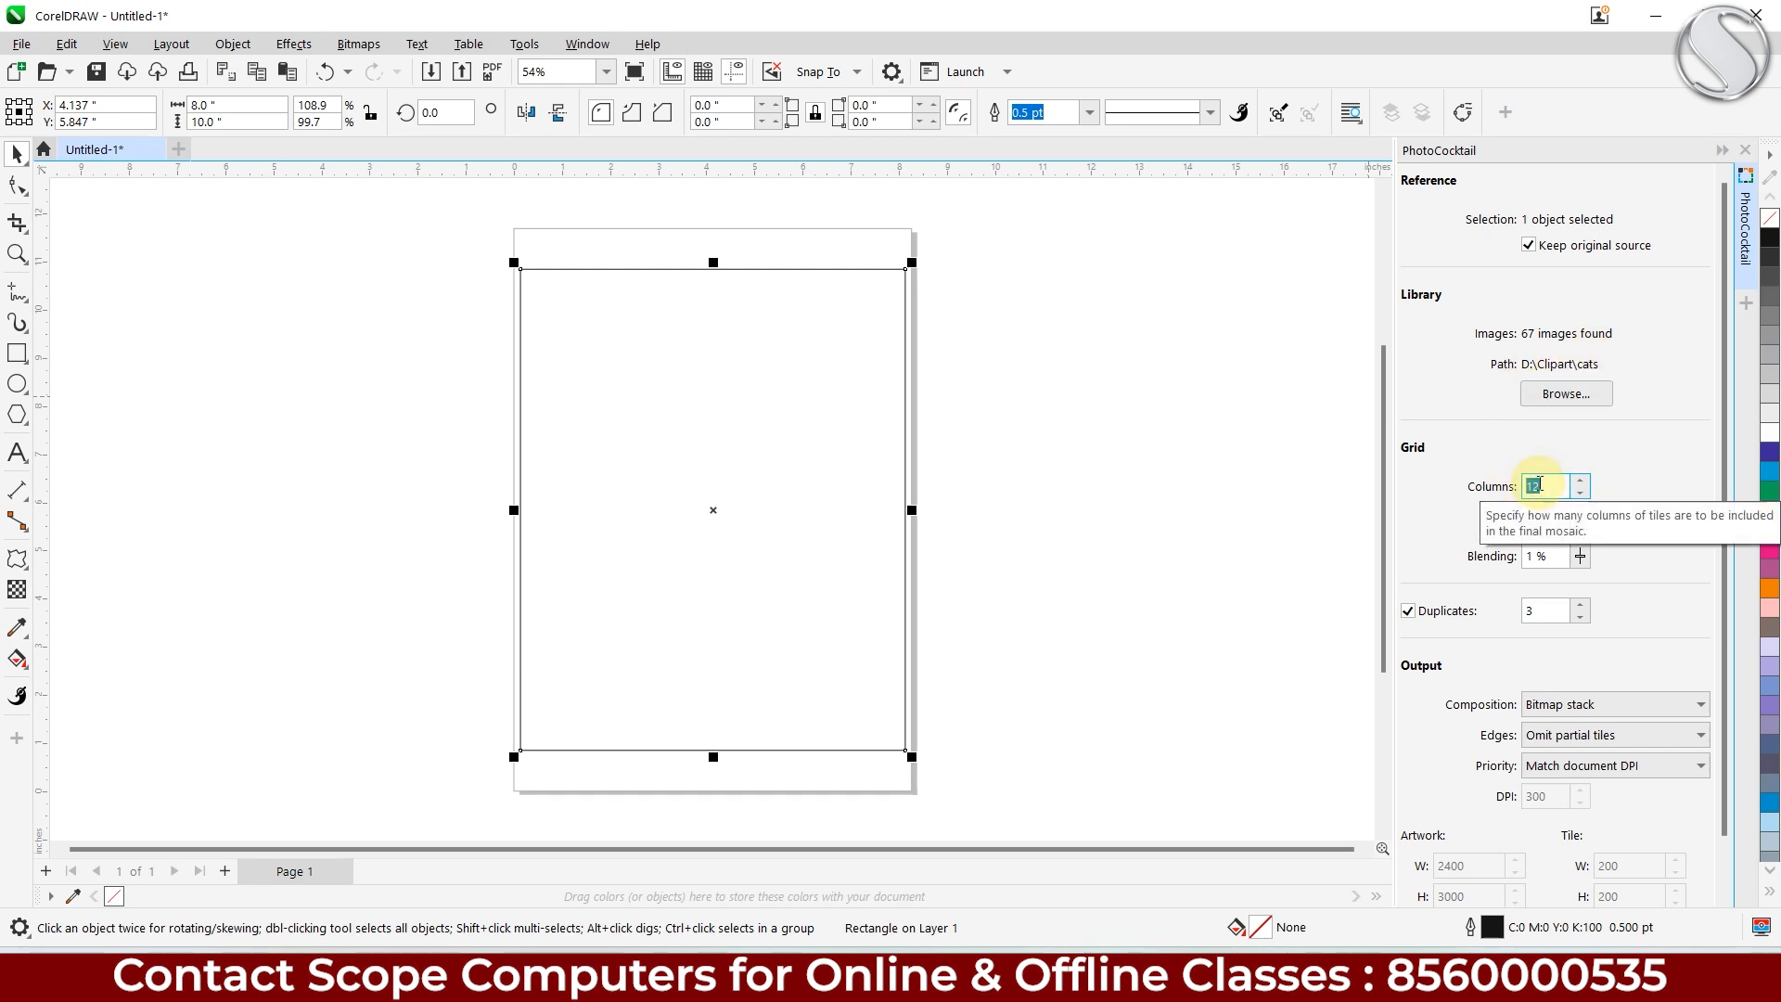
pyautogui.moveTo(553, 318); pyautogui.dragTo(568, 407)
pyautogui.moveTo(588, 520); pyautogui.dragTo(580, 425)
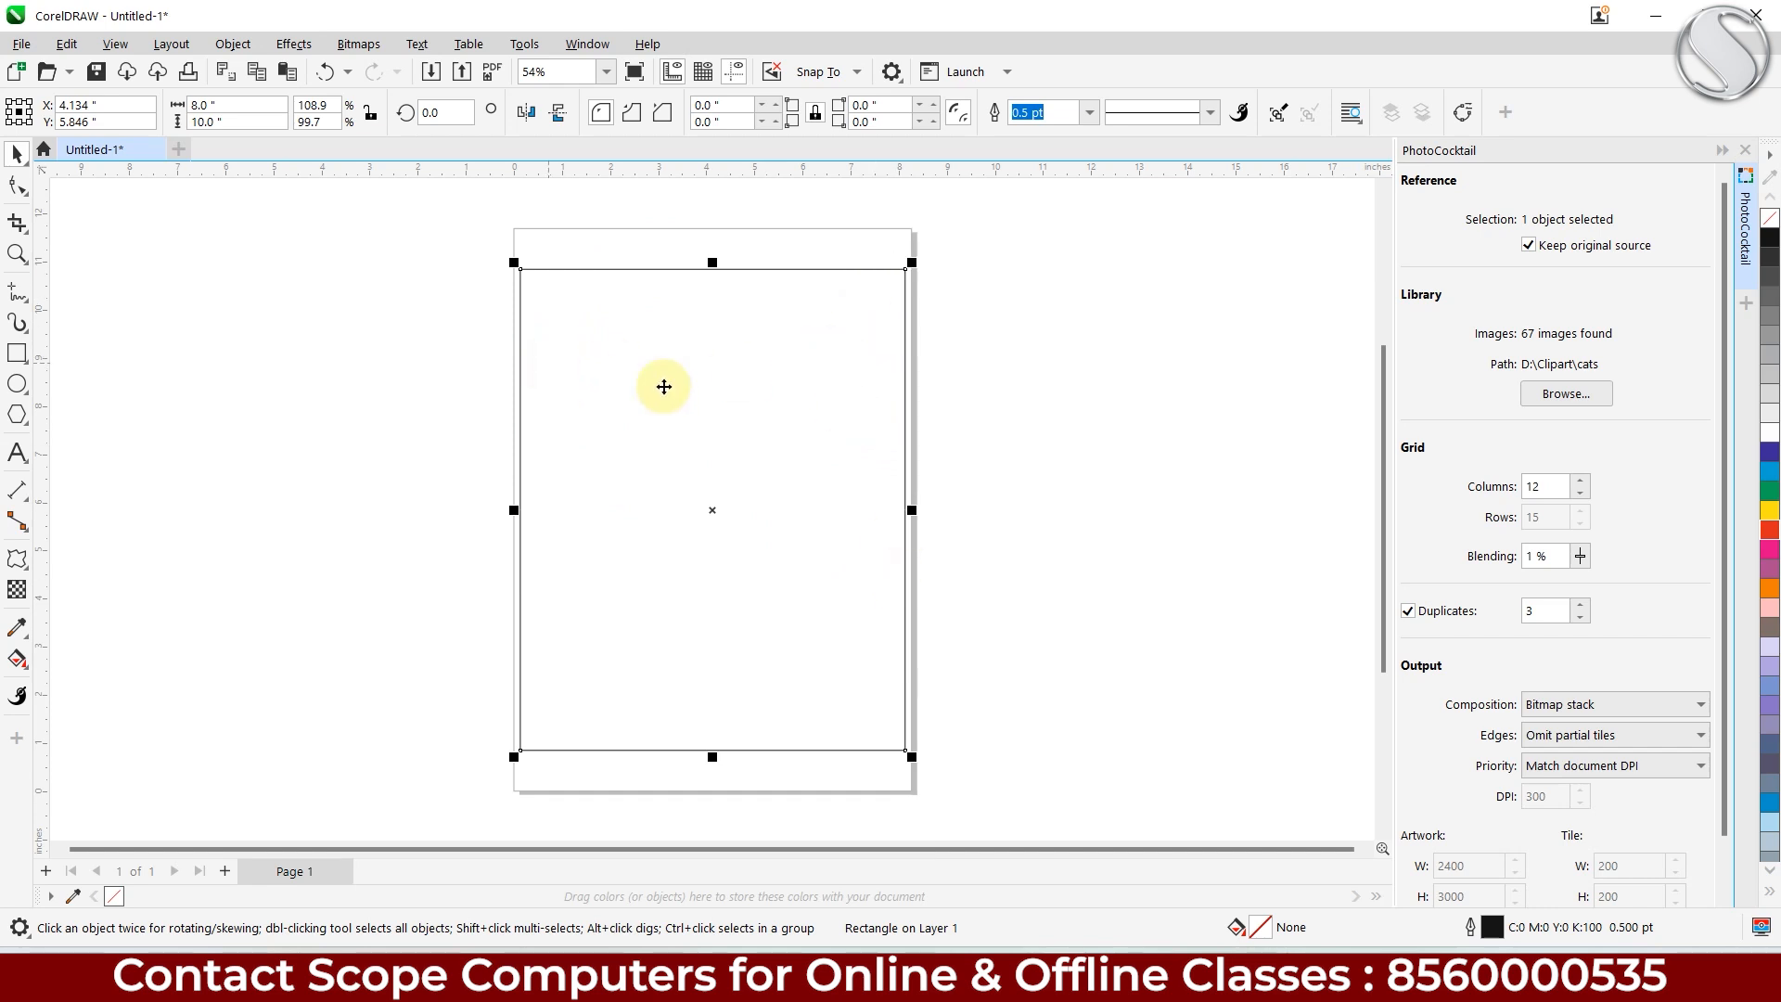
pyautogui.click(1553, 499)
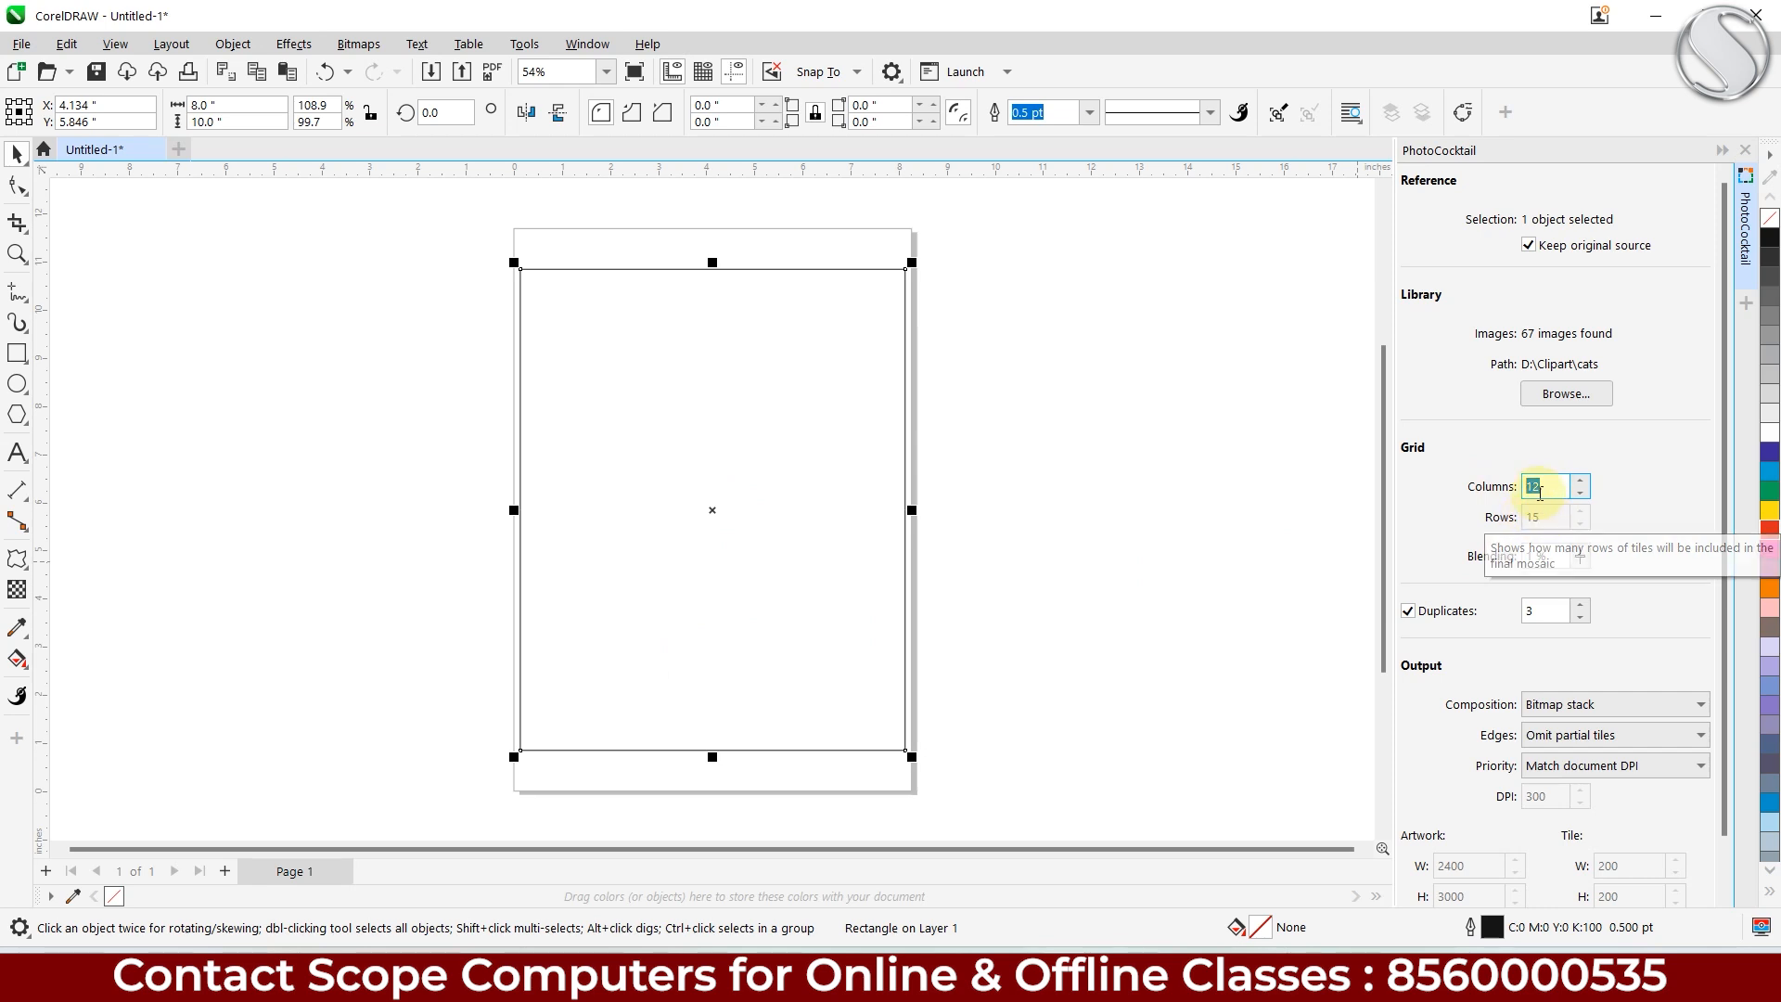
pyautogui.write('18')
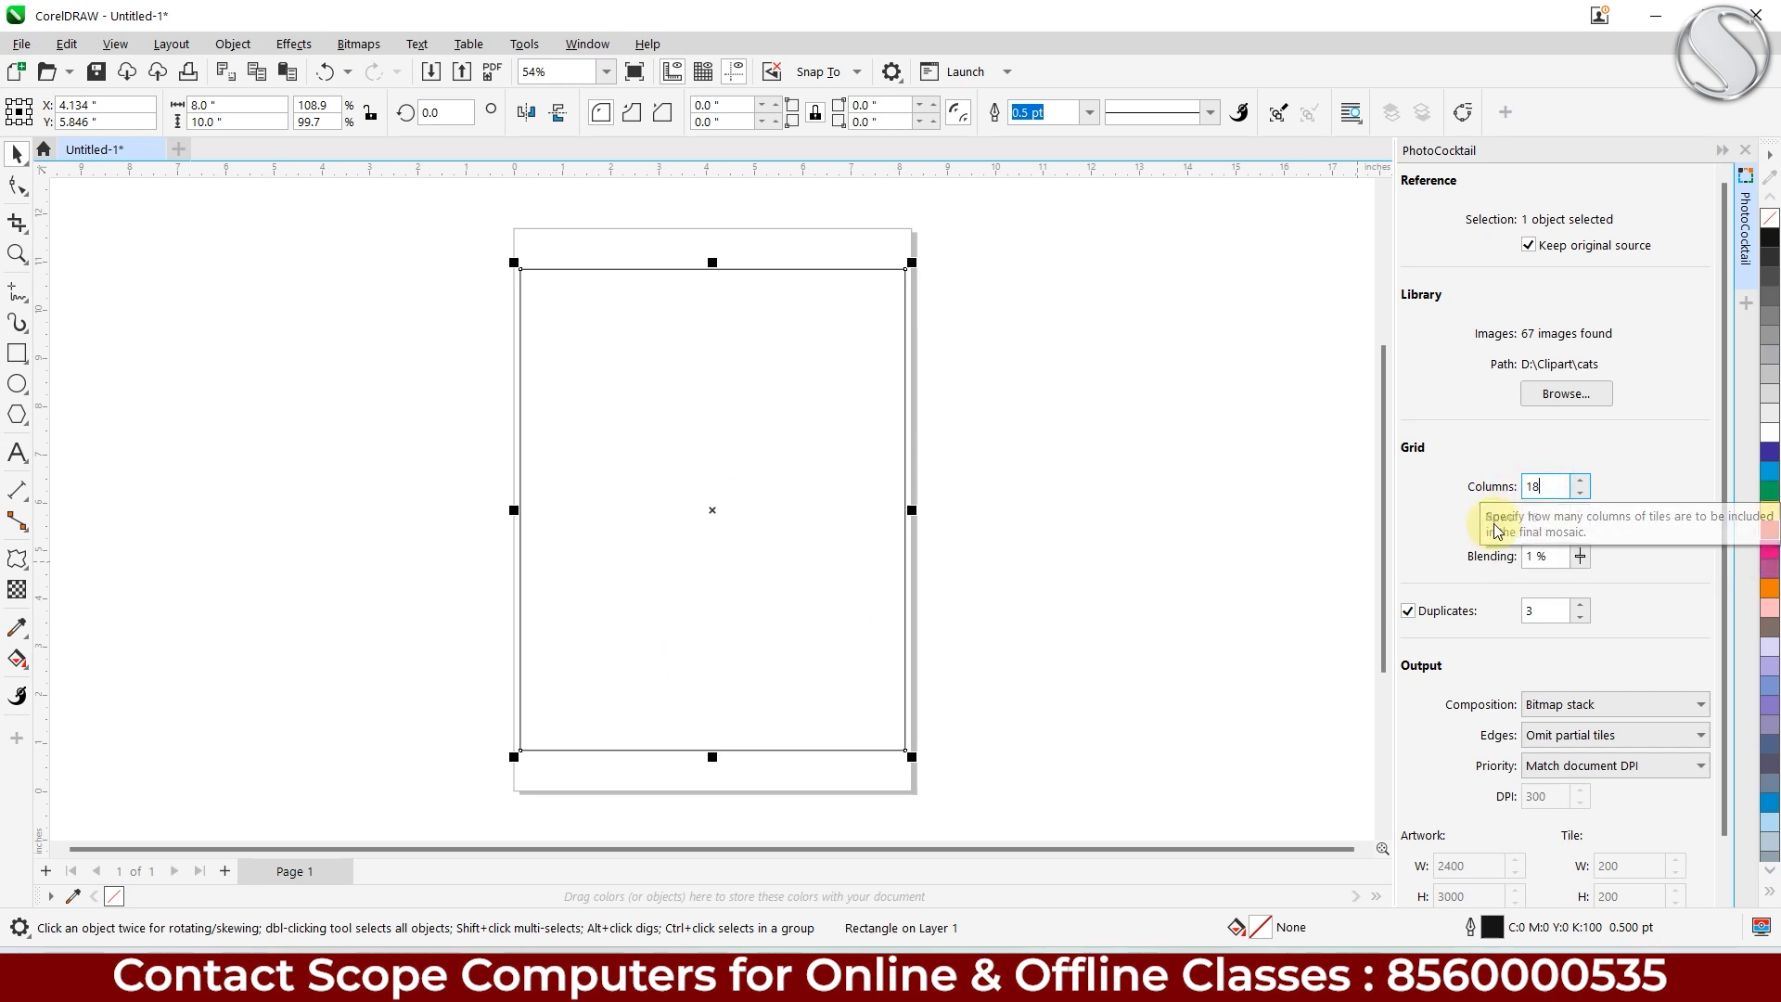
pyautogui.click(1554, 554)
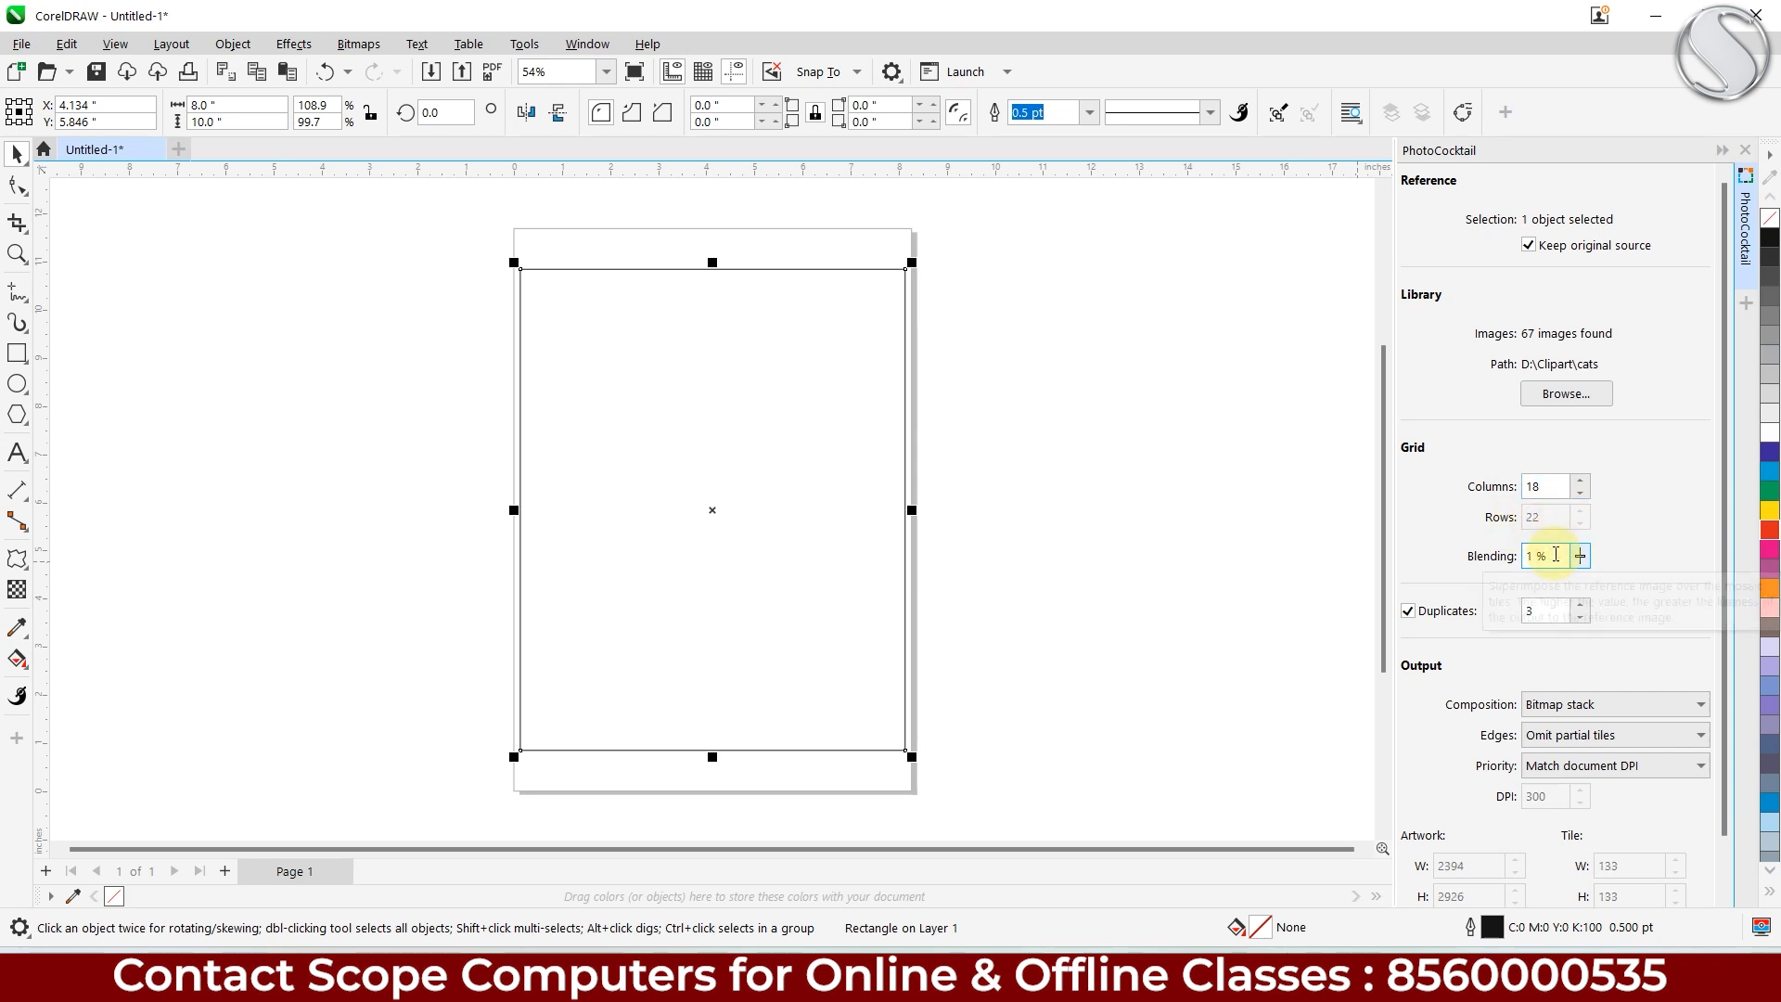
# Step: Set the mosaic grid to 15 columns and the blending to 50 %
pyautogui.click(1524, 486)
pyautogui.write('15')
pyautogui.click(1556, 525)
pyautogui.click(1540, 556)
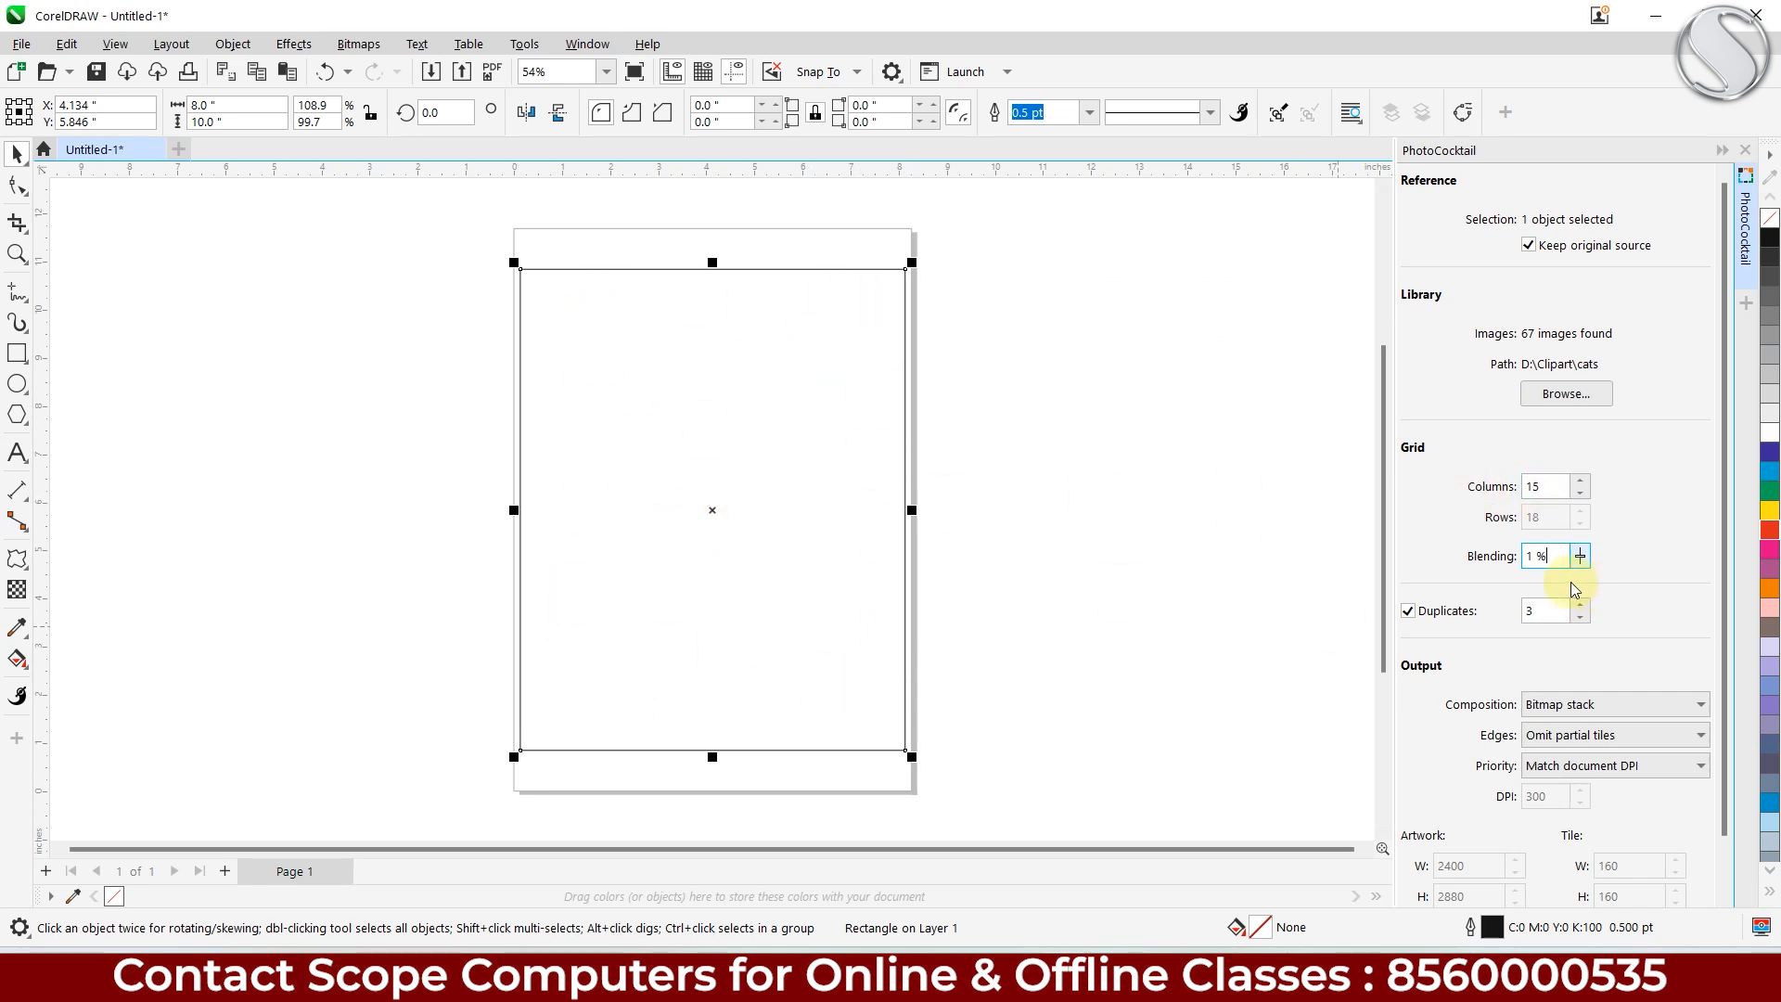
pyautogui.moveTo(1551, 556); pyautogui.dragTo(1526, 558)
pyautogui.write('50')
pyautogui.click(1554, 603)
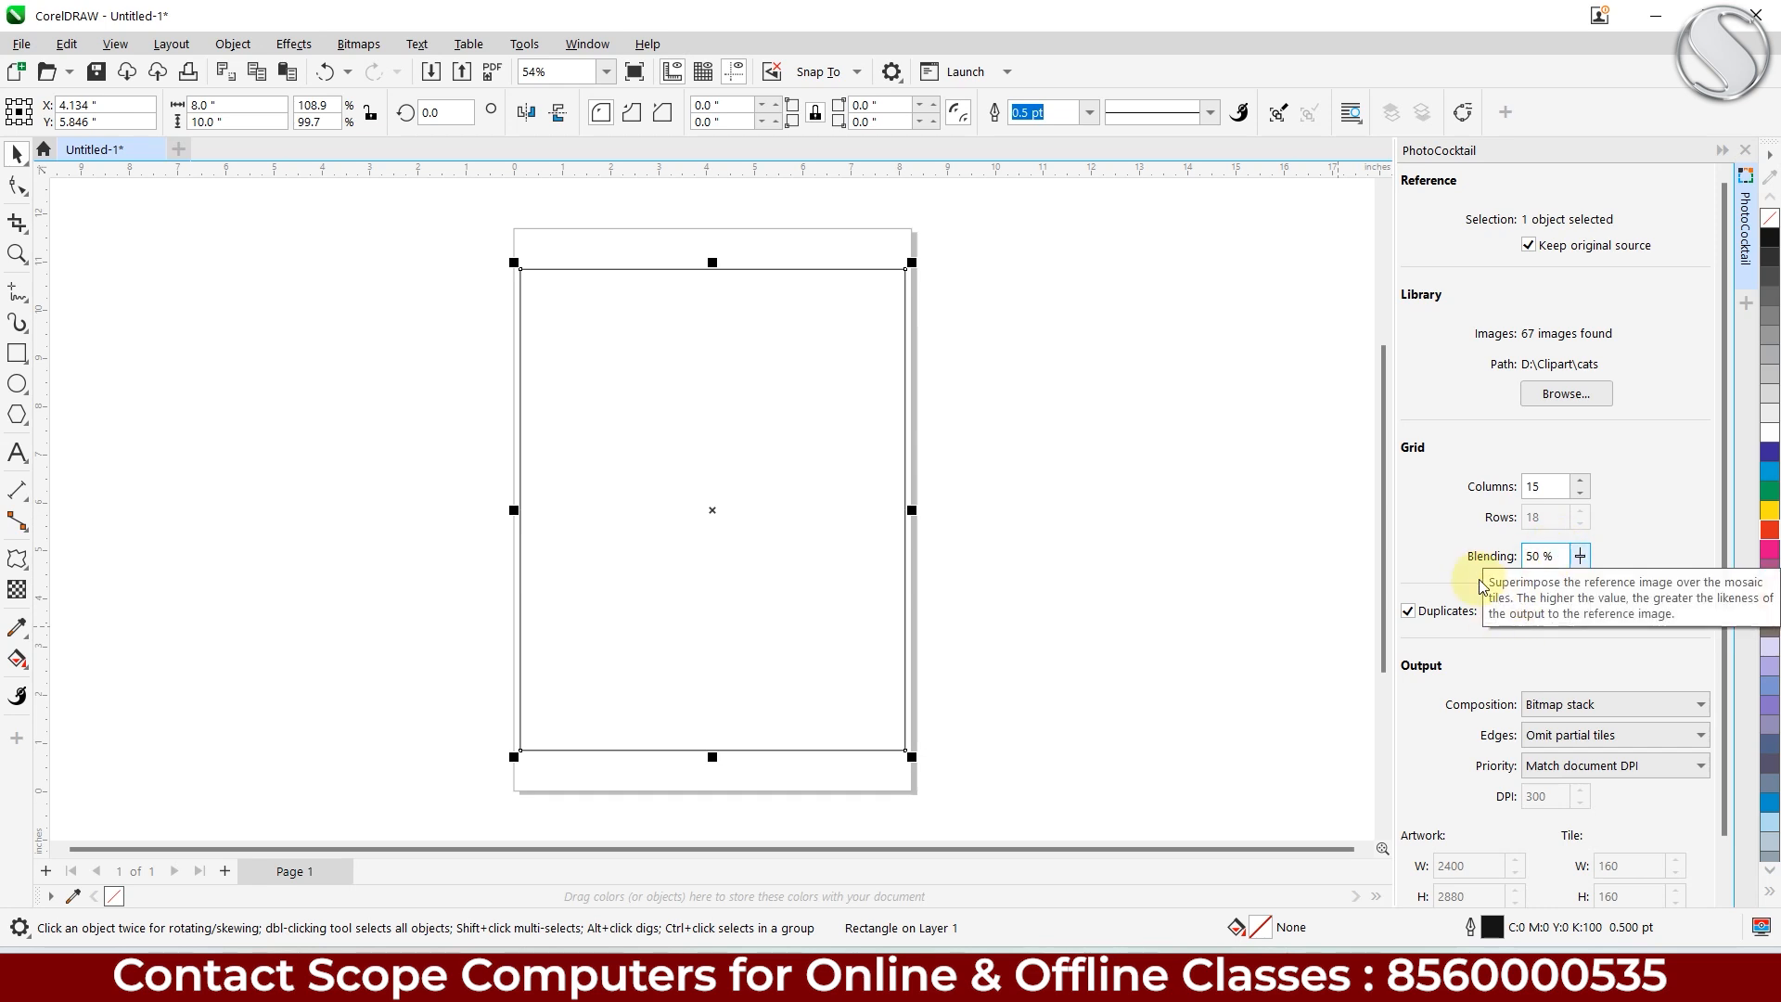
# Step: Set the duplicates value to 2 for the repeating mosaic tiles
pyautogui.doubleClick(1538, 610)
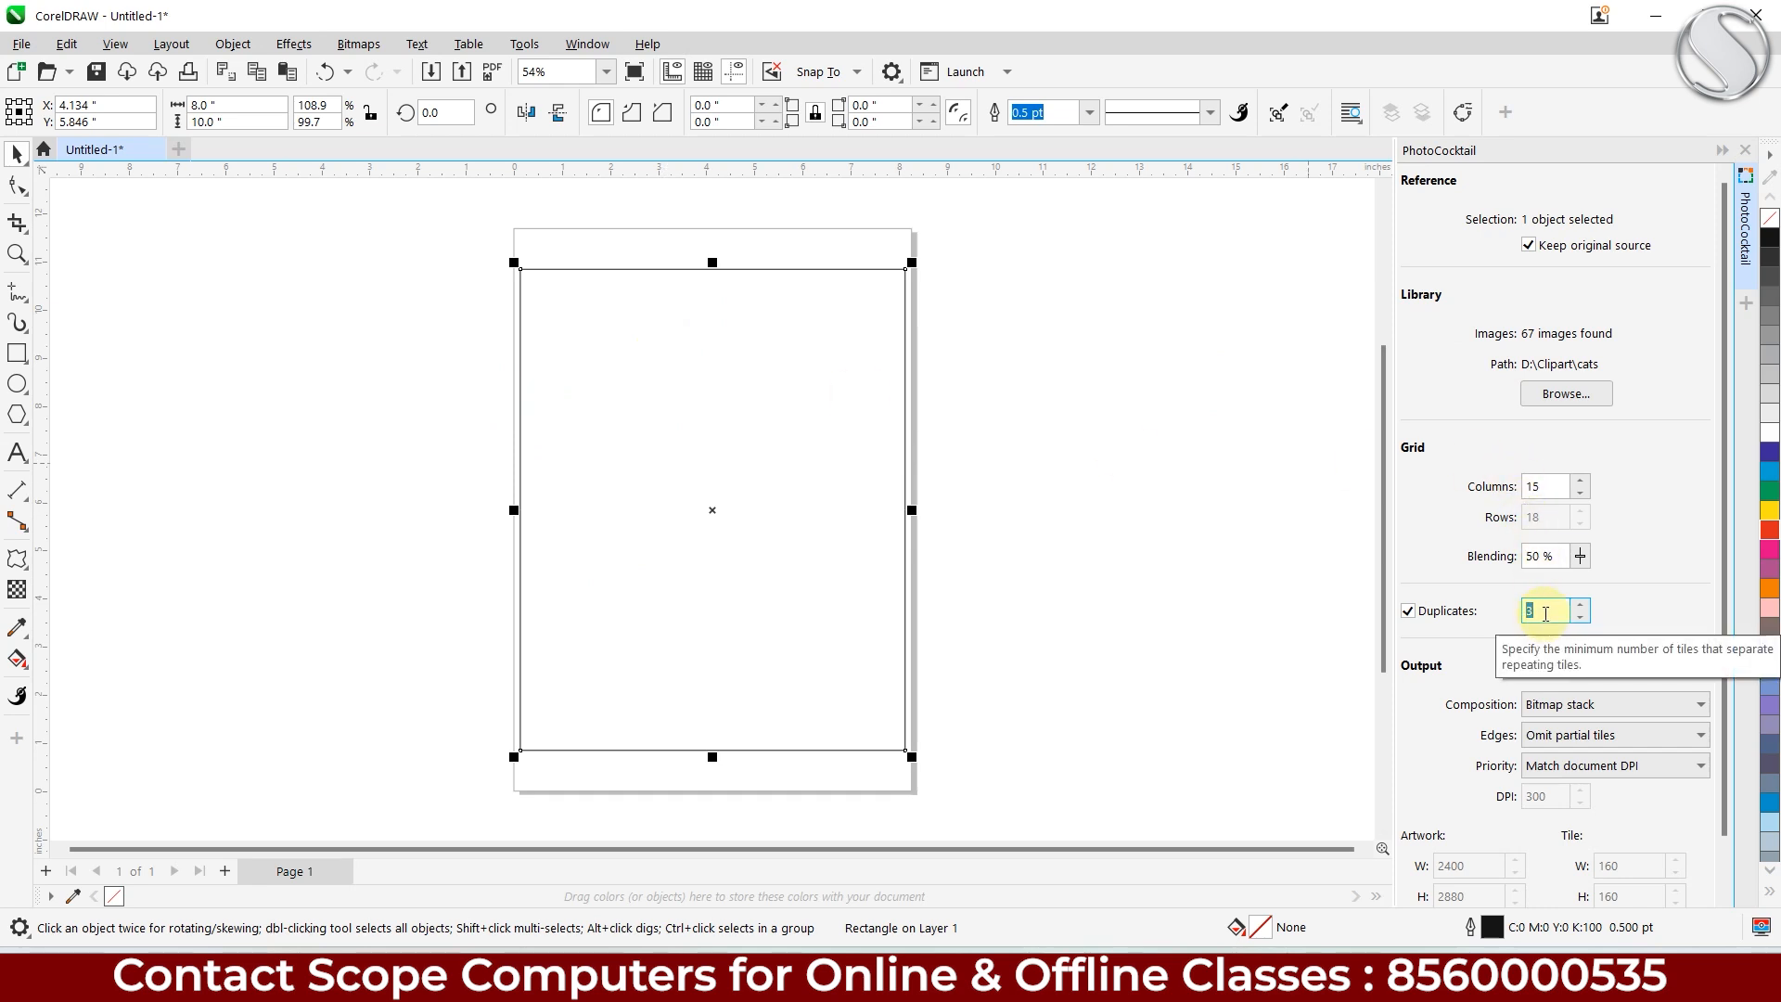
pyautogui.moveTo(1559, 613); pyautogui.dragTo(1506, 616)
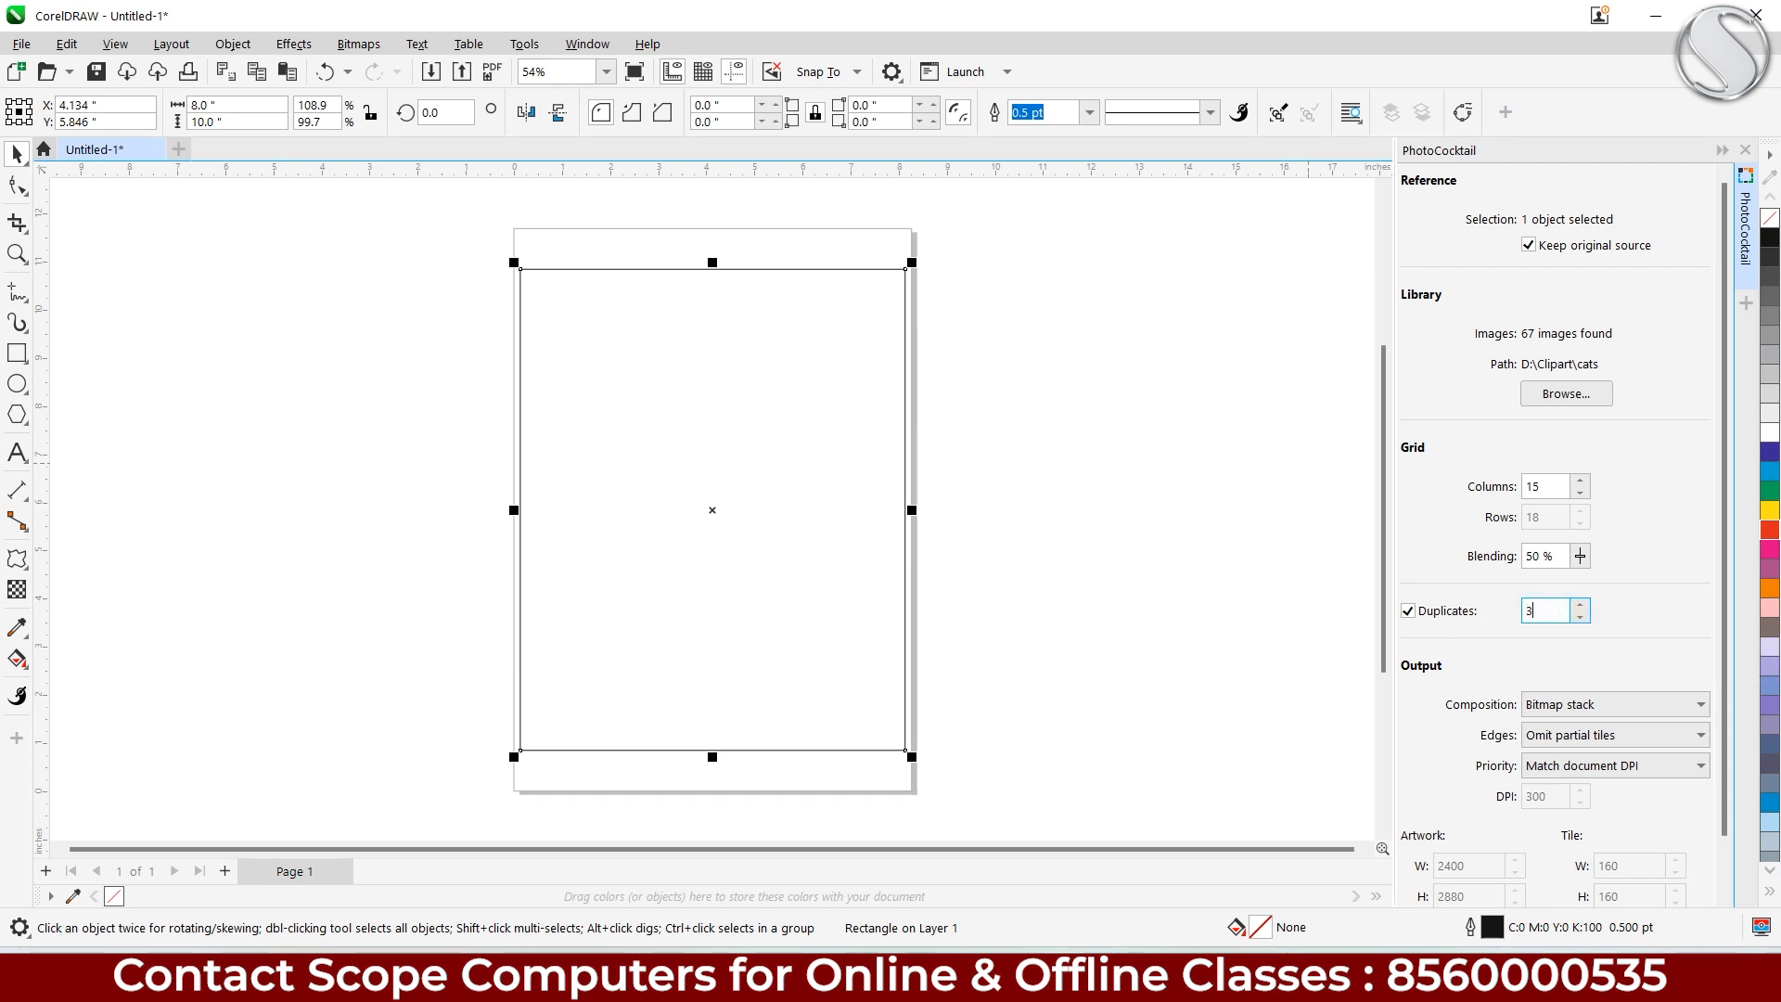
pyautogui.write('3')
pyautogui.moveTo(1535, 612); pyautogui.dragTo(1523, 612)
pyautogui.write('2')
# Step: Apply the PhotoCocktail effect to the rectangle to generate the mosaic of cat images
pyautogui.scroll(-2, 1470, 742)
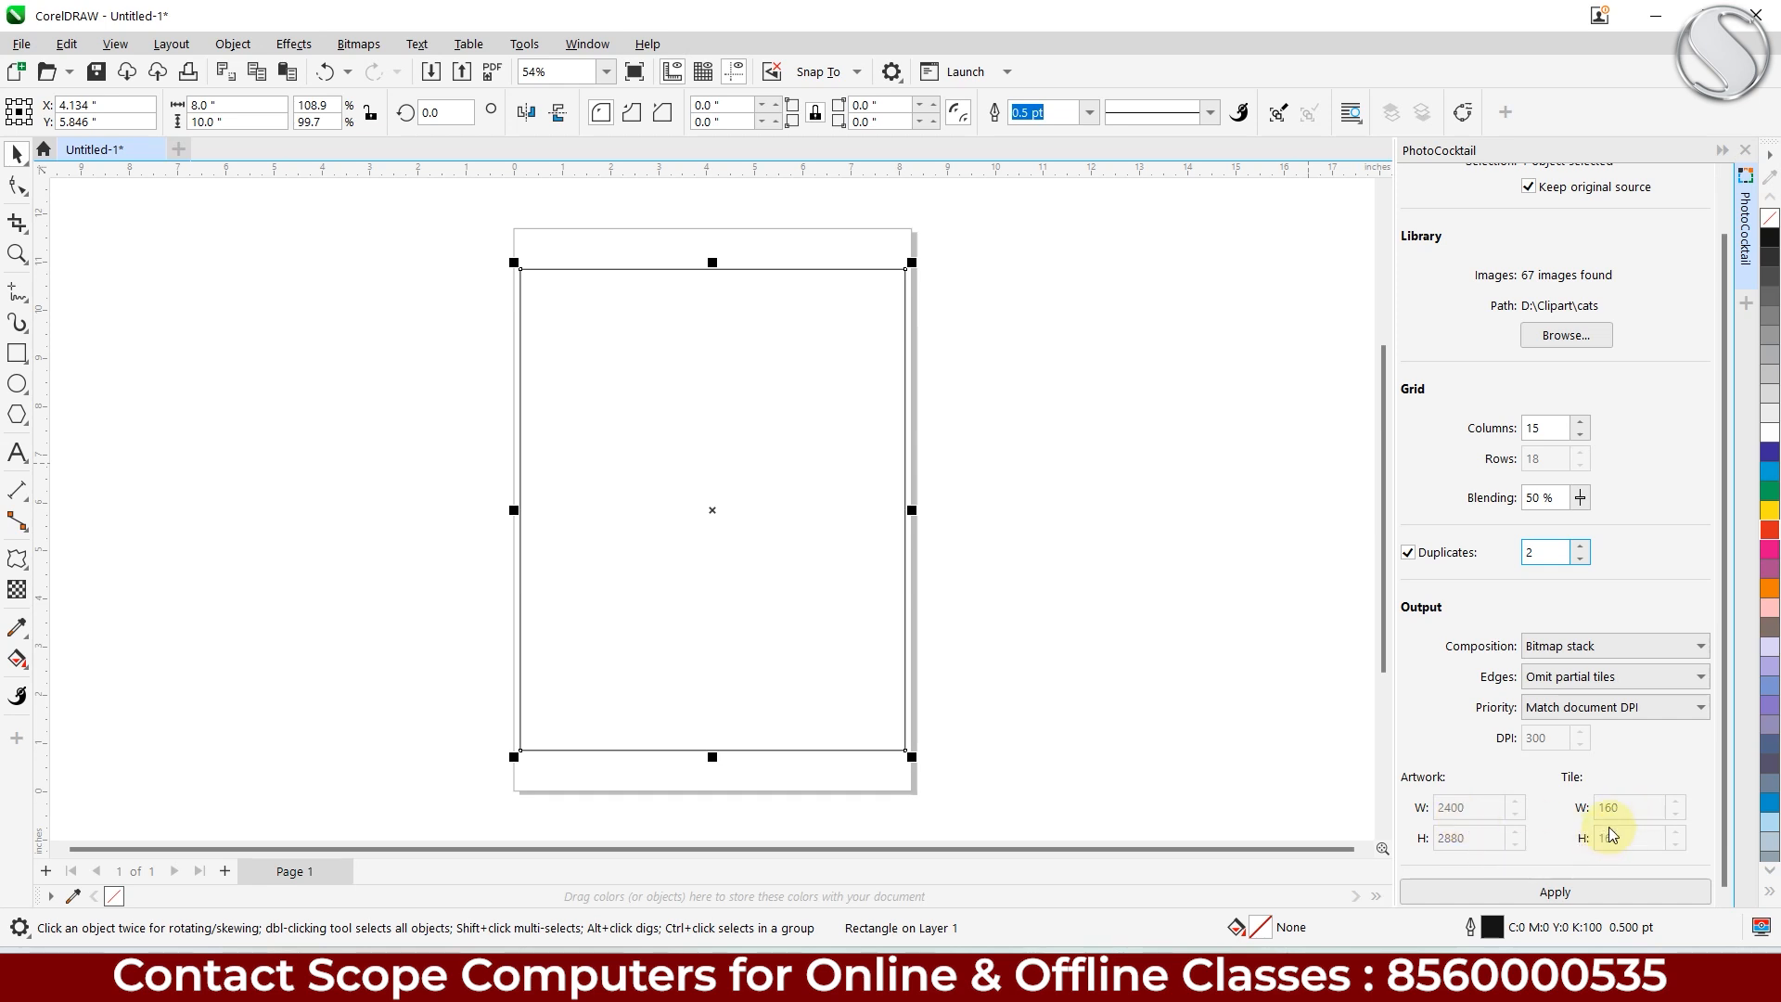
pyautogui.scroll(2, 1593, 597)
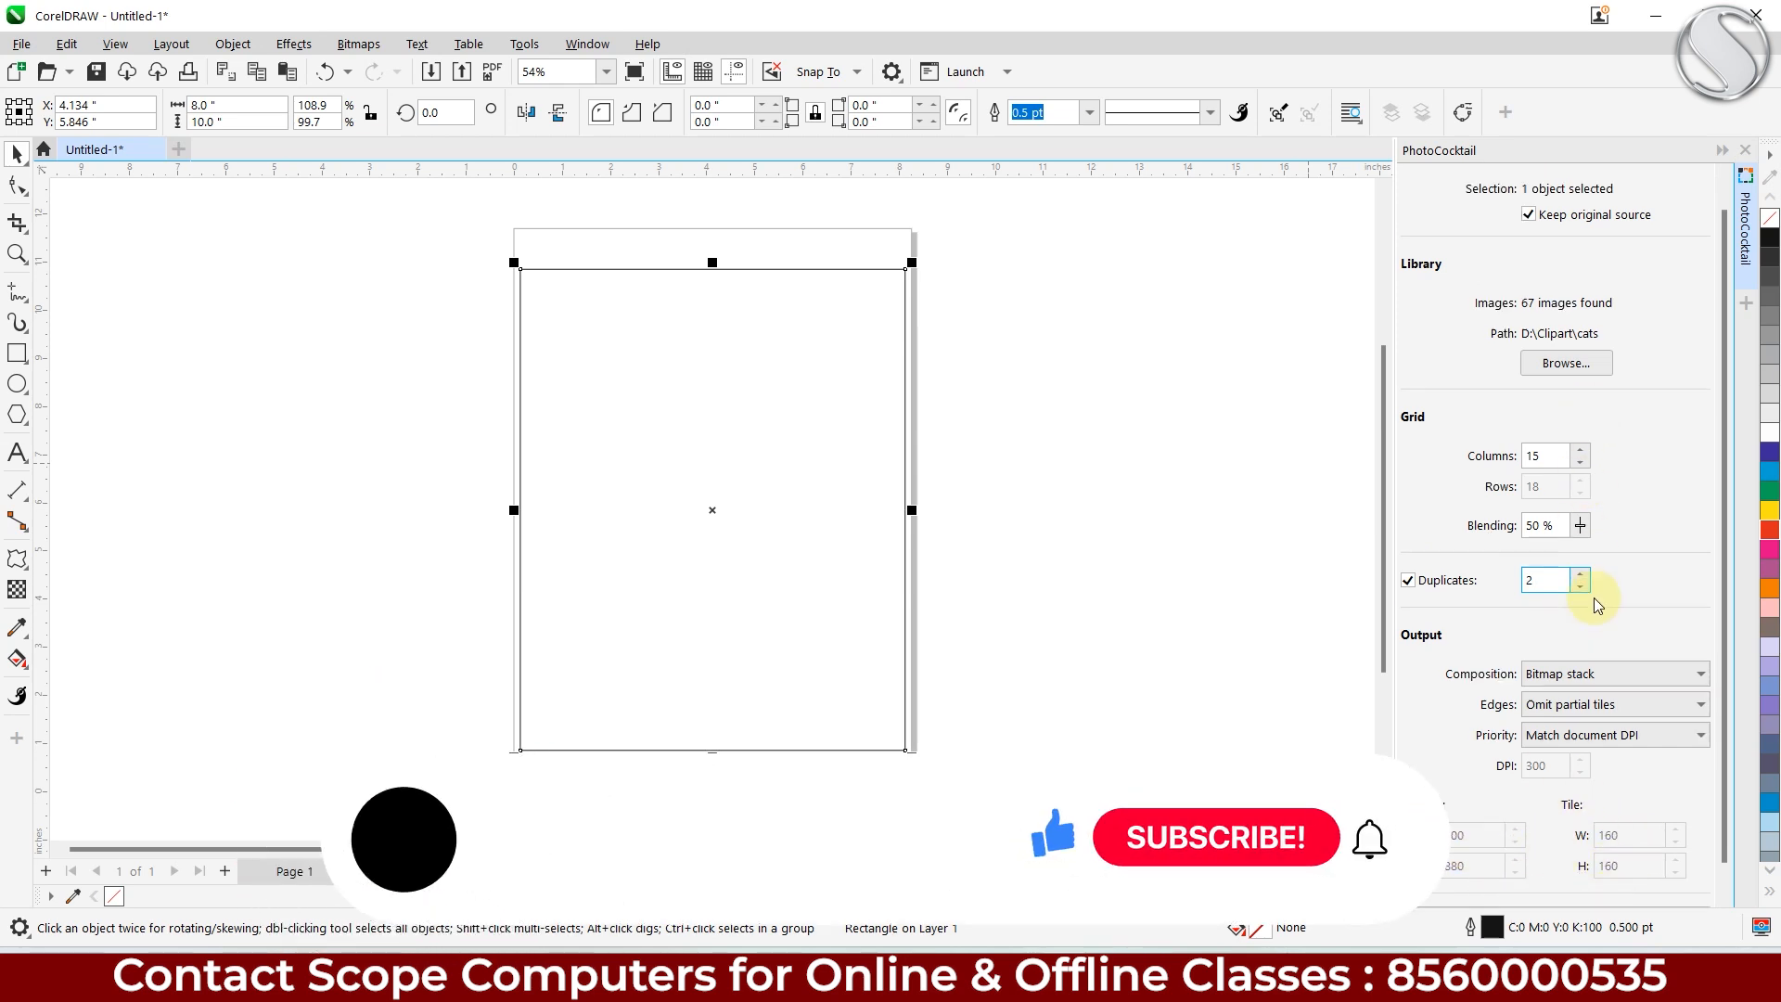
pyautogui.scroll(-1, 1594, 597)
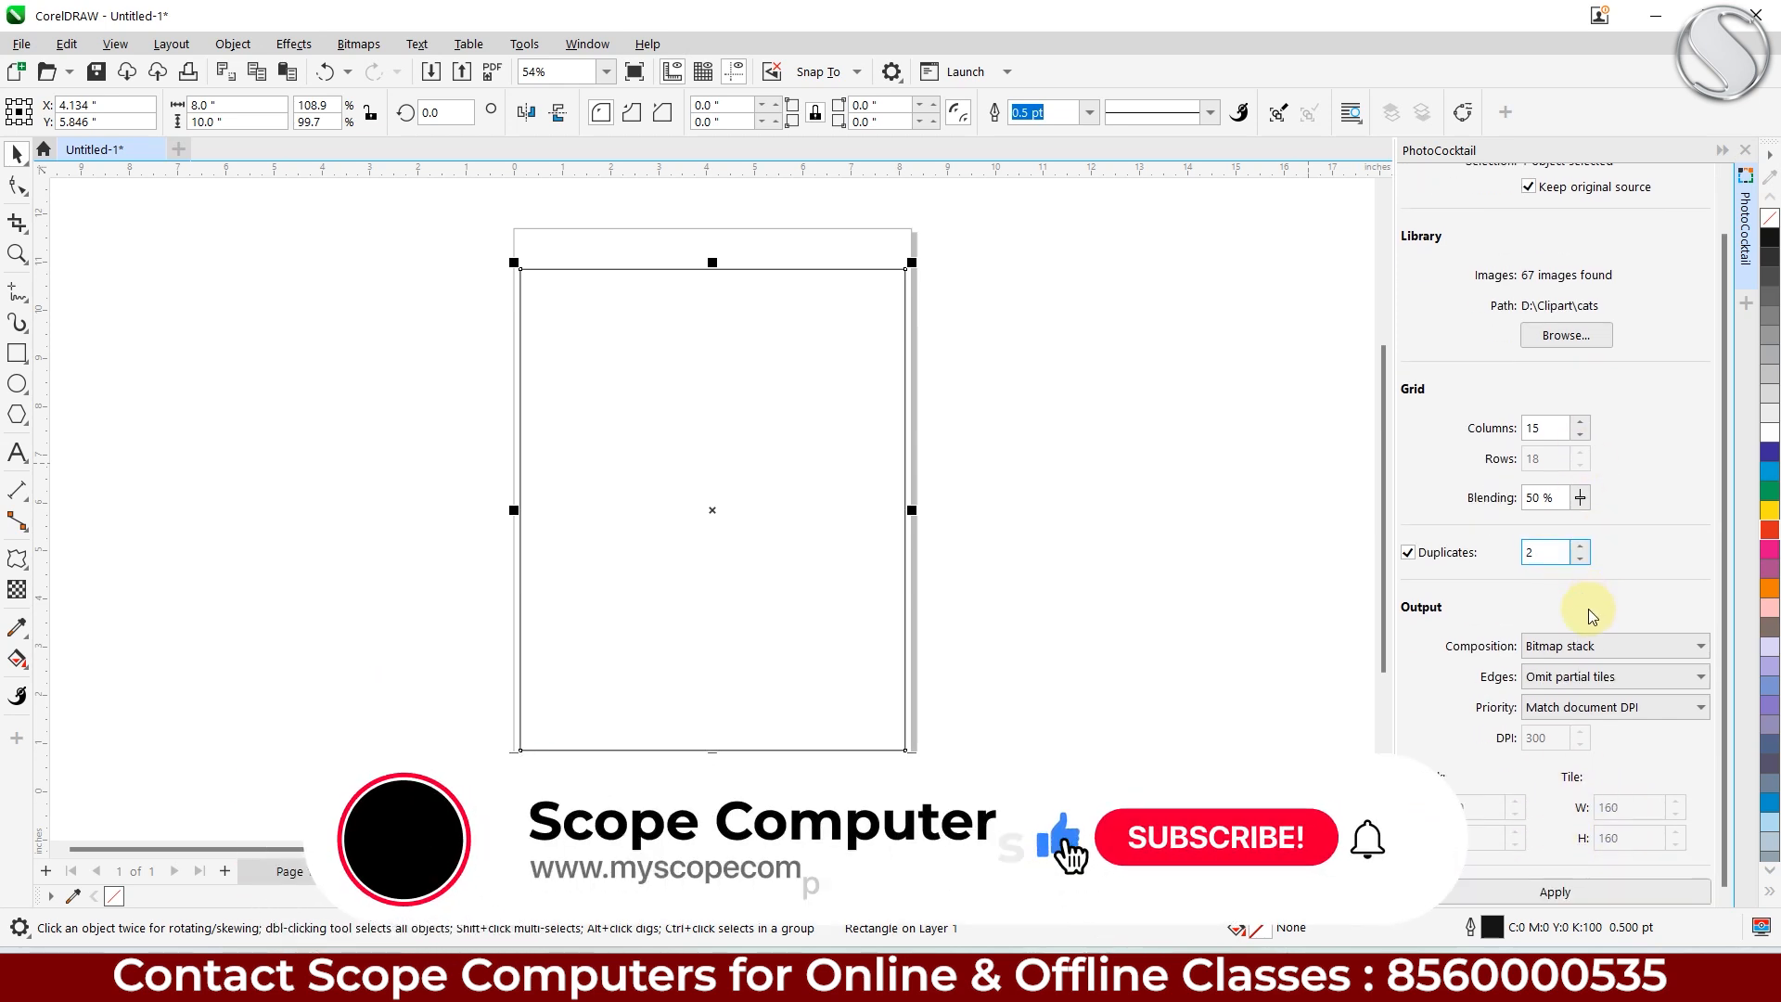
pyautogui.click(1525, 898)
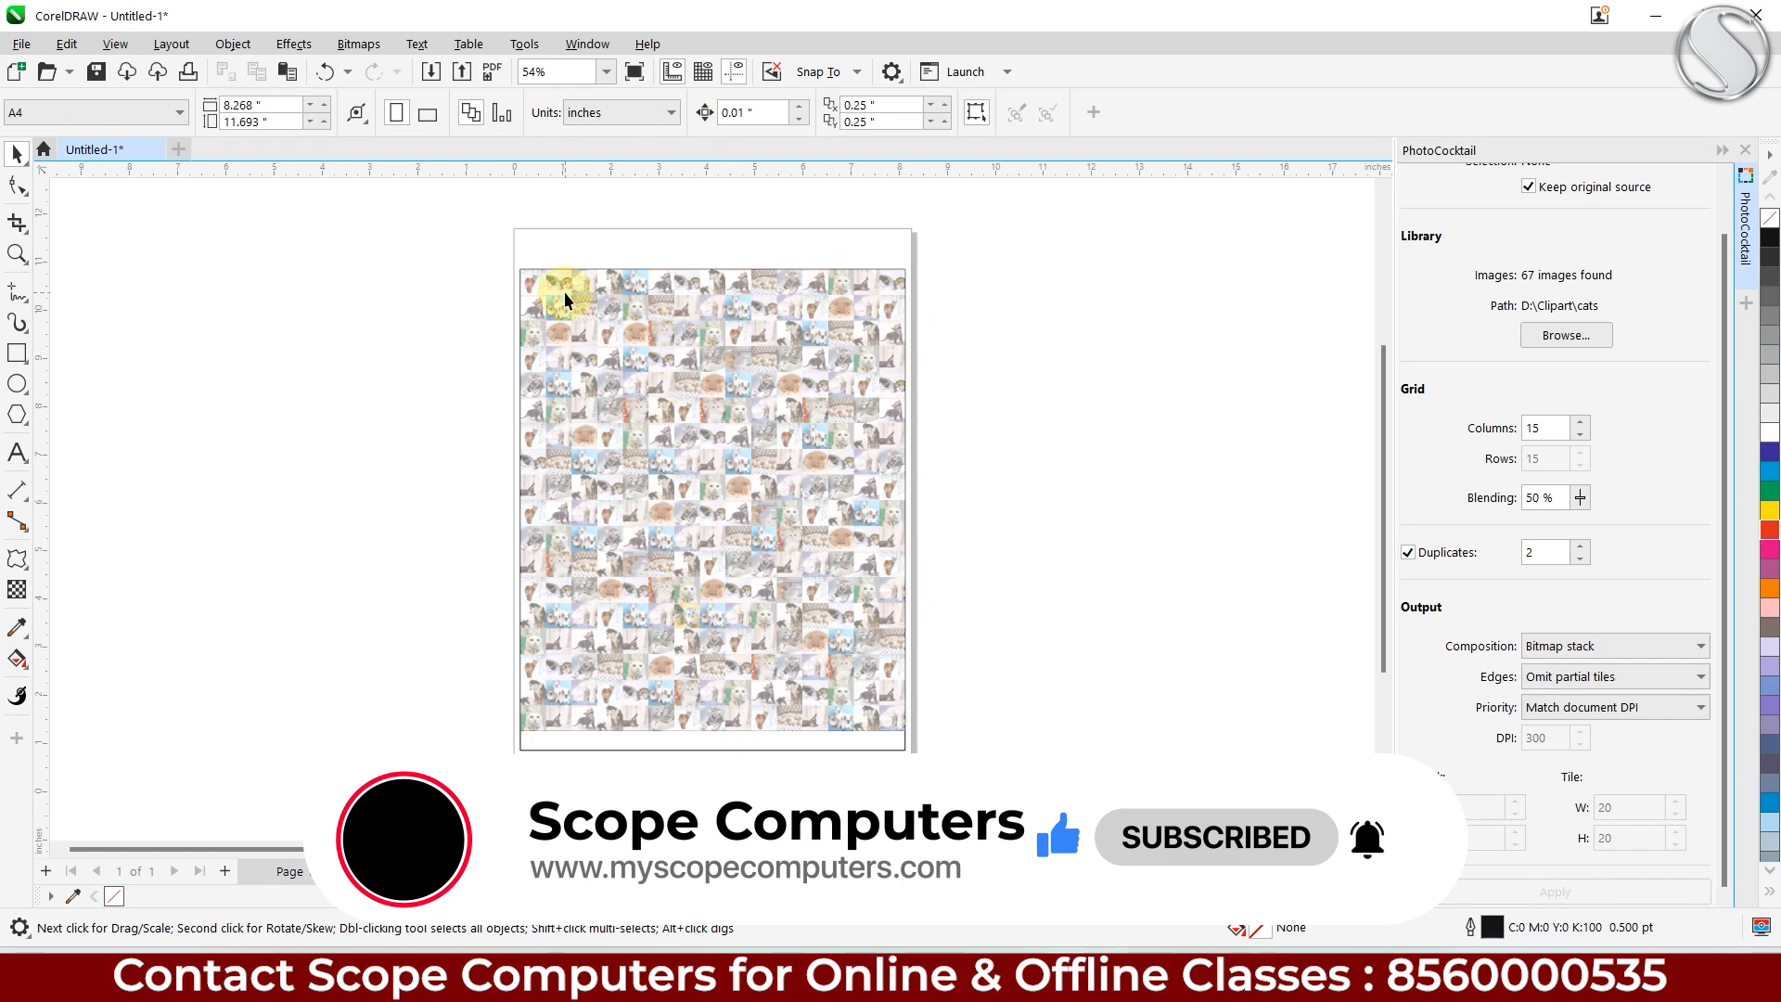
# Step: Examine the individual image tiles of the generated mosaic up close and across its full width
pyautogui.scroll(4, 564, 299)
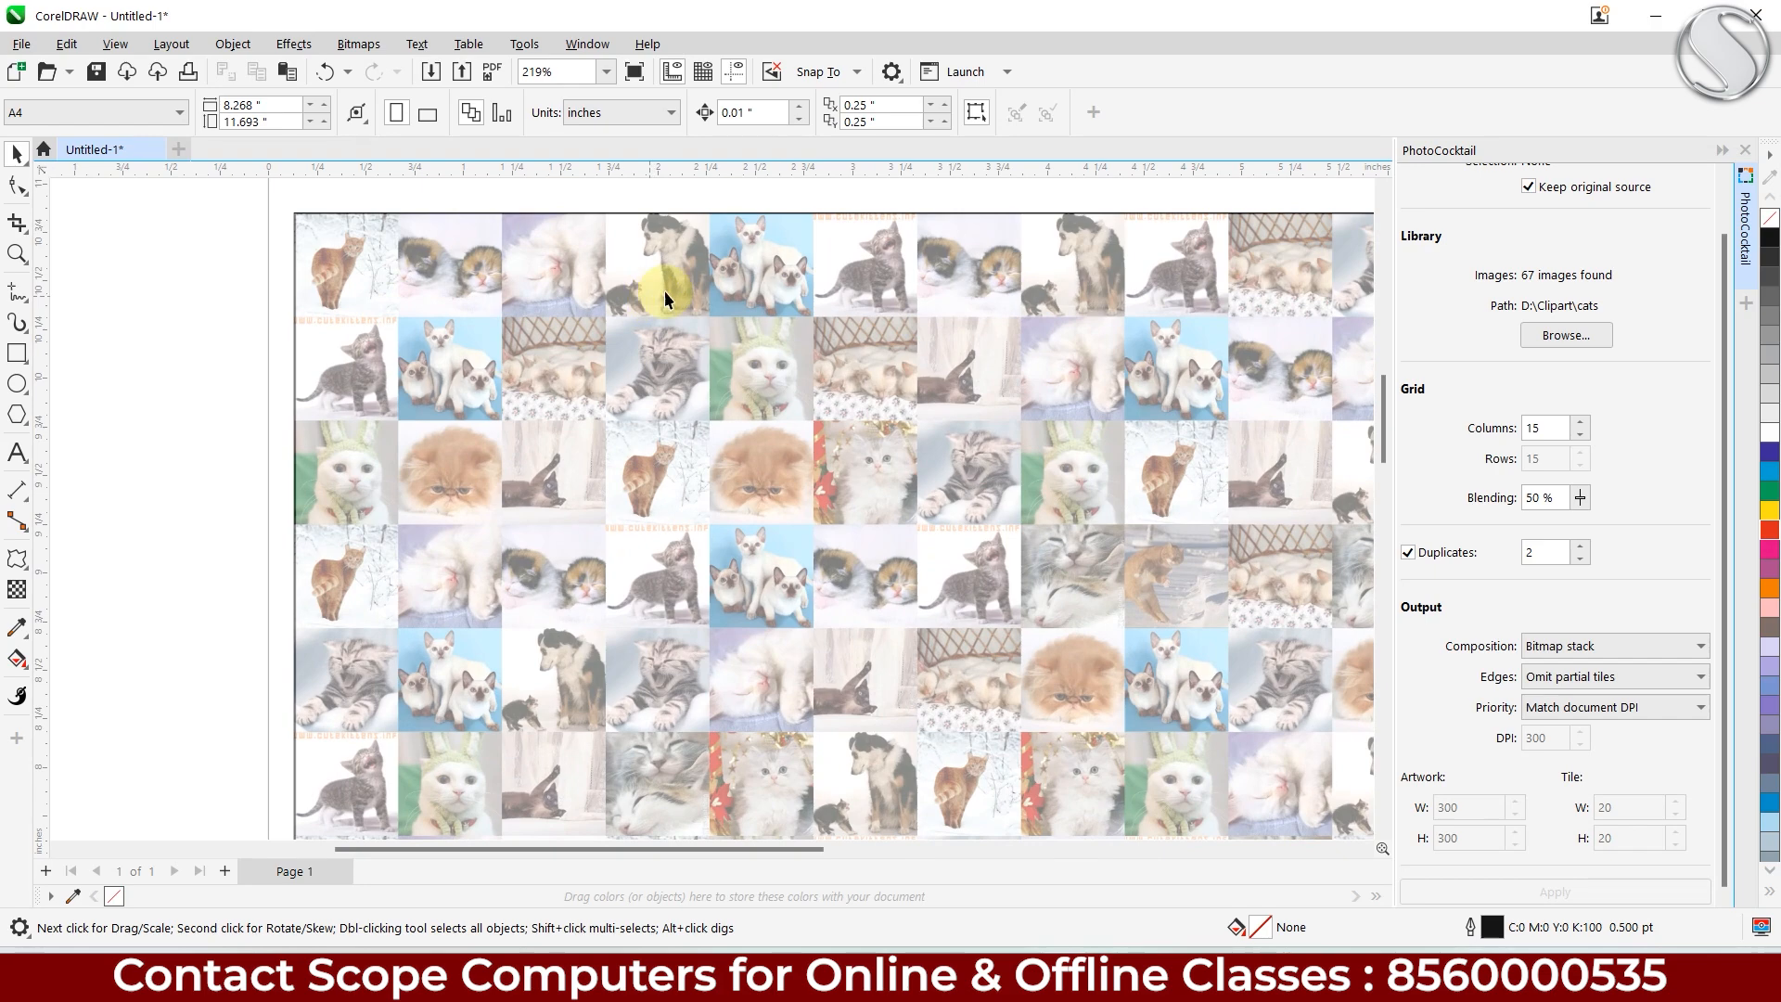
pyautogui.moveTo(1077, 263); pyautogui.dragTo(792, 309)
pyautogui.moveTo(1076, 344); pyautogui.dragTo(760, 360)
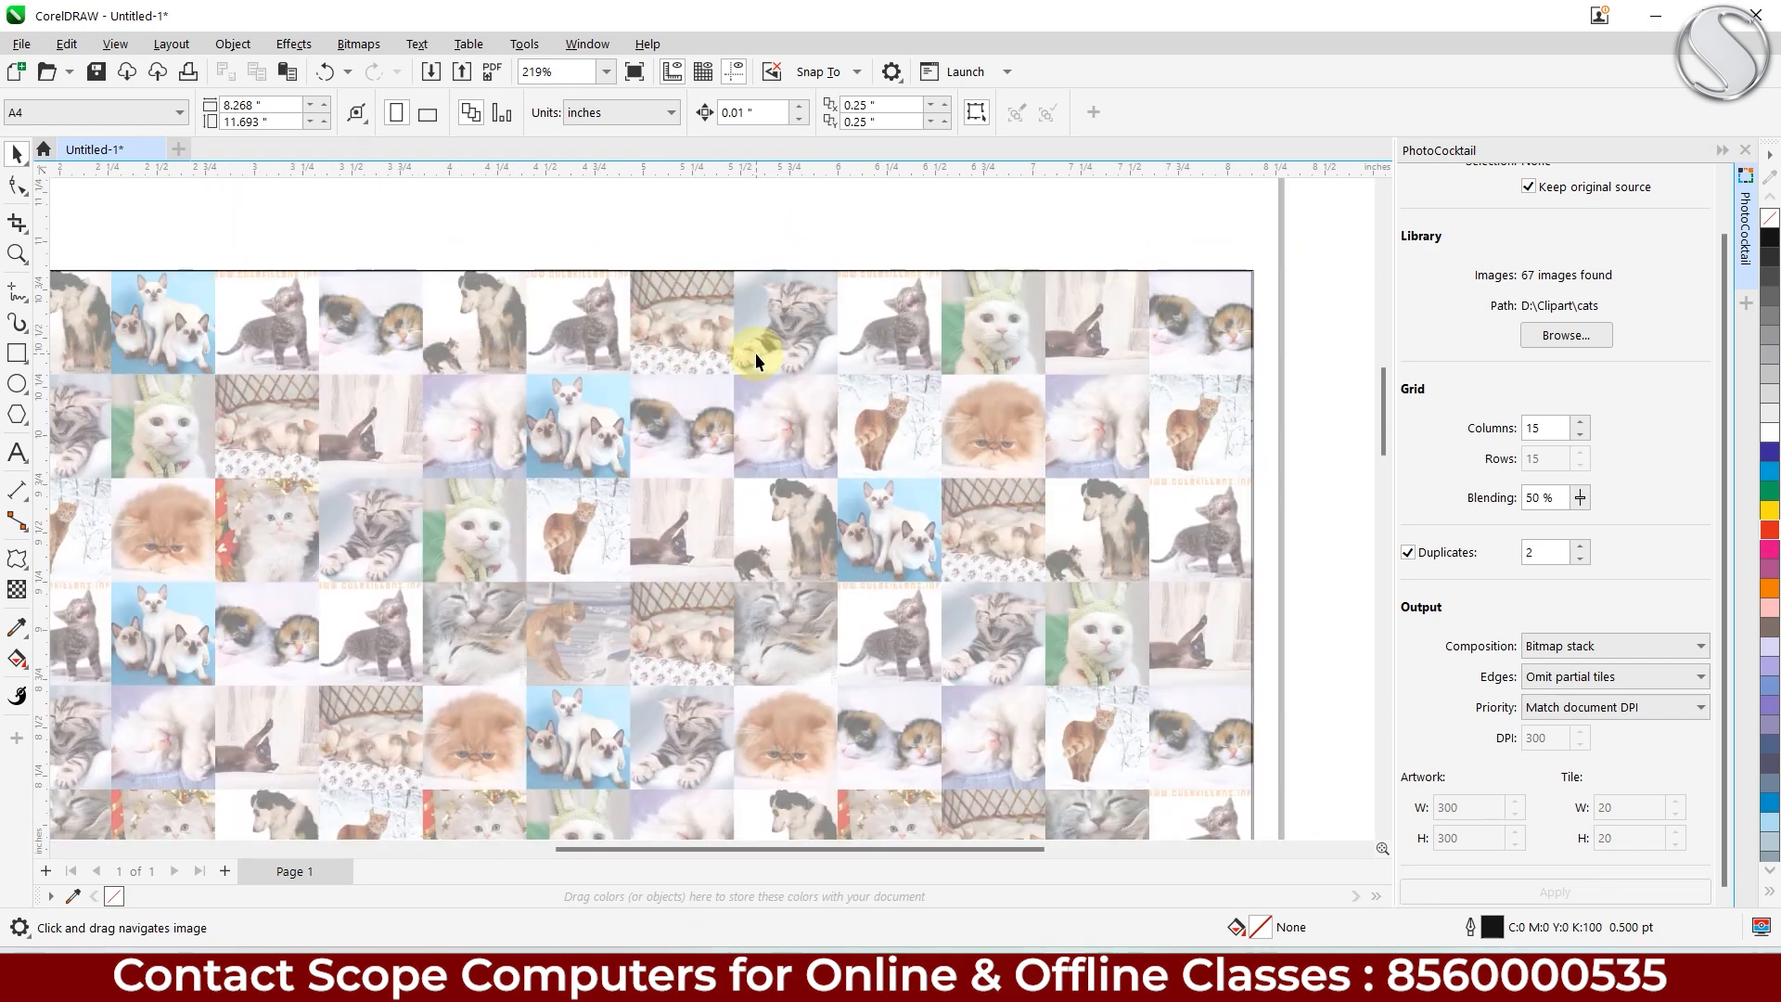
pyautogui.moveTo(1022, 363); pyautogui.dragTo(1115, 510)
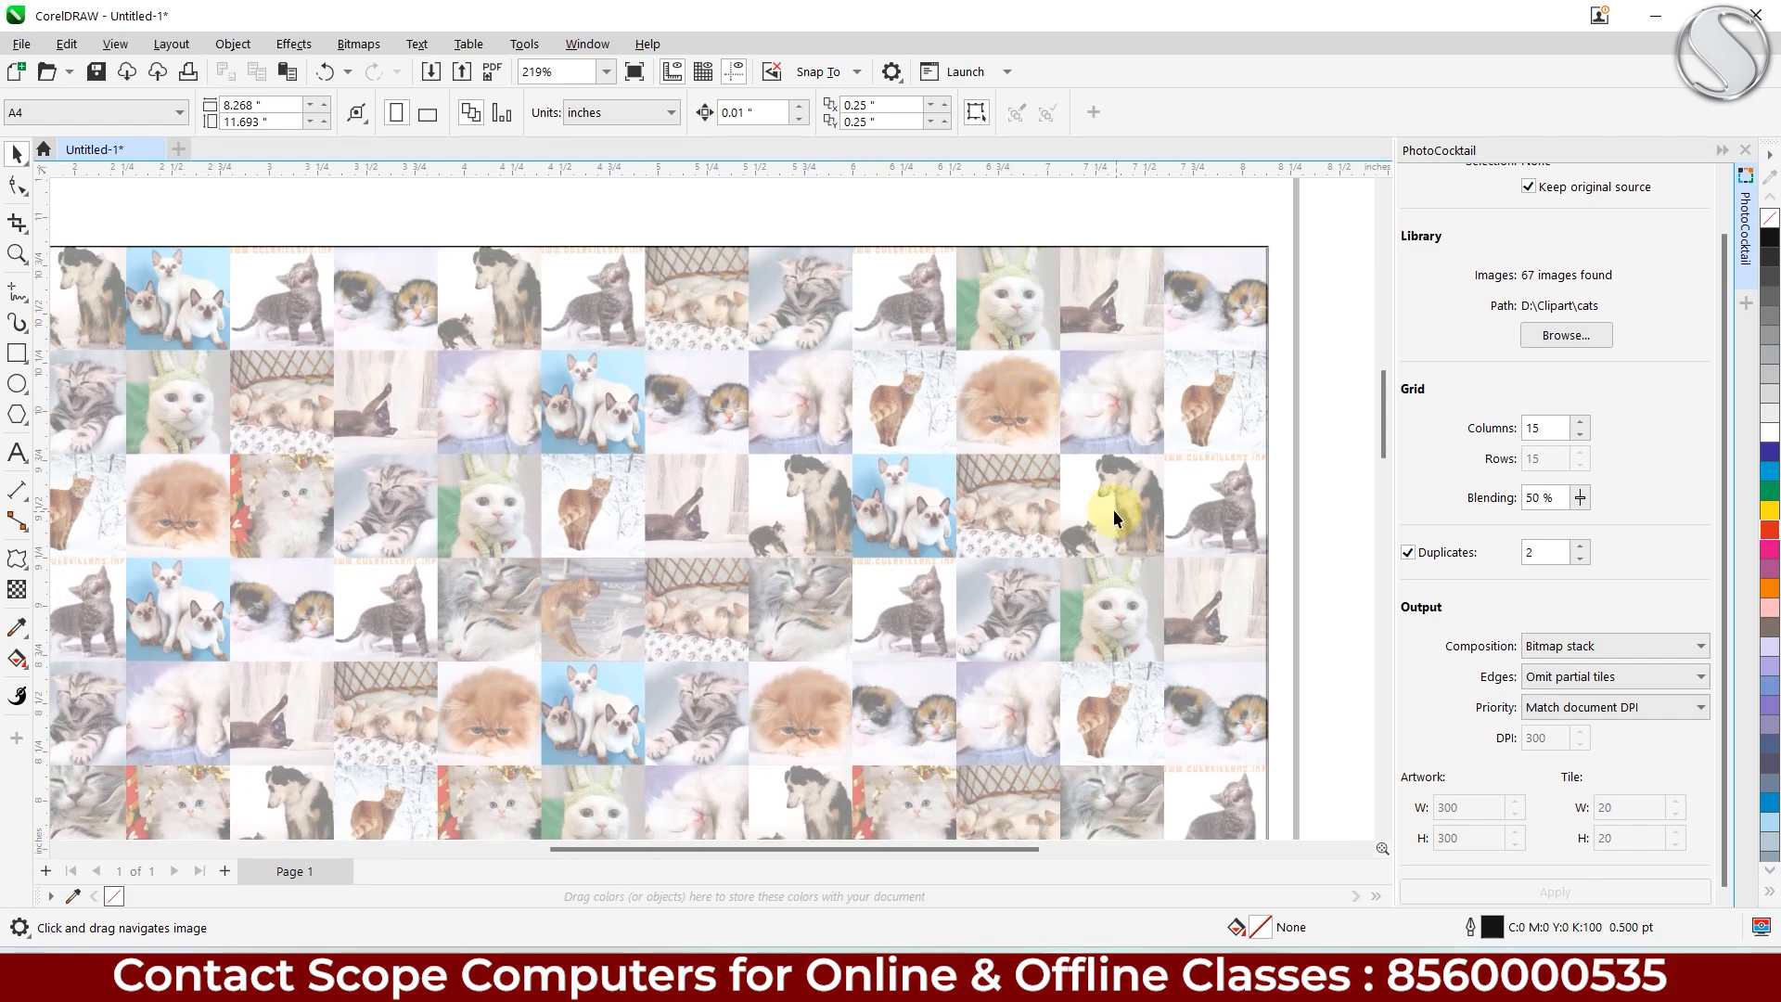
pyautogui.scroll(-1, 626, 513)
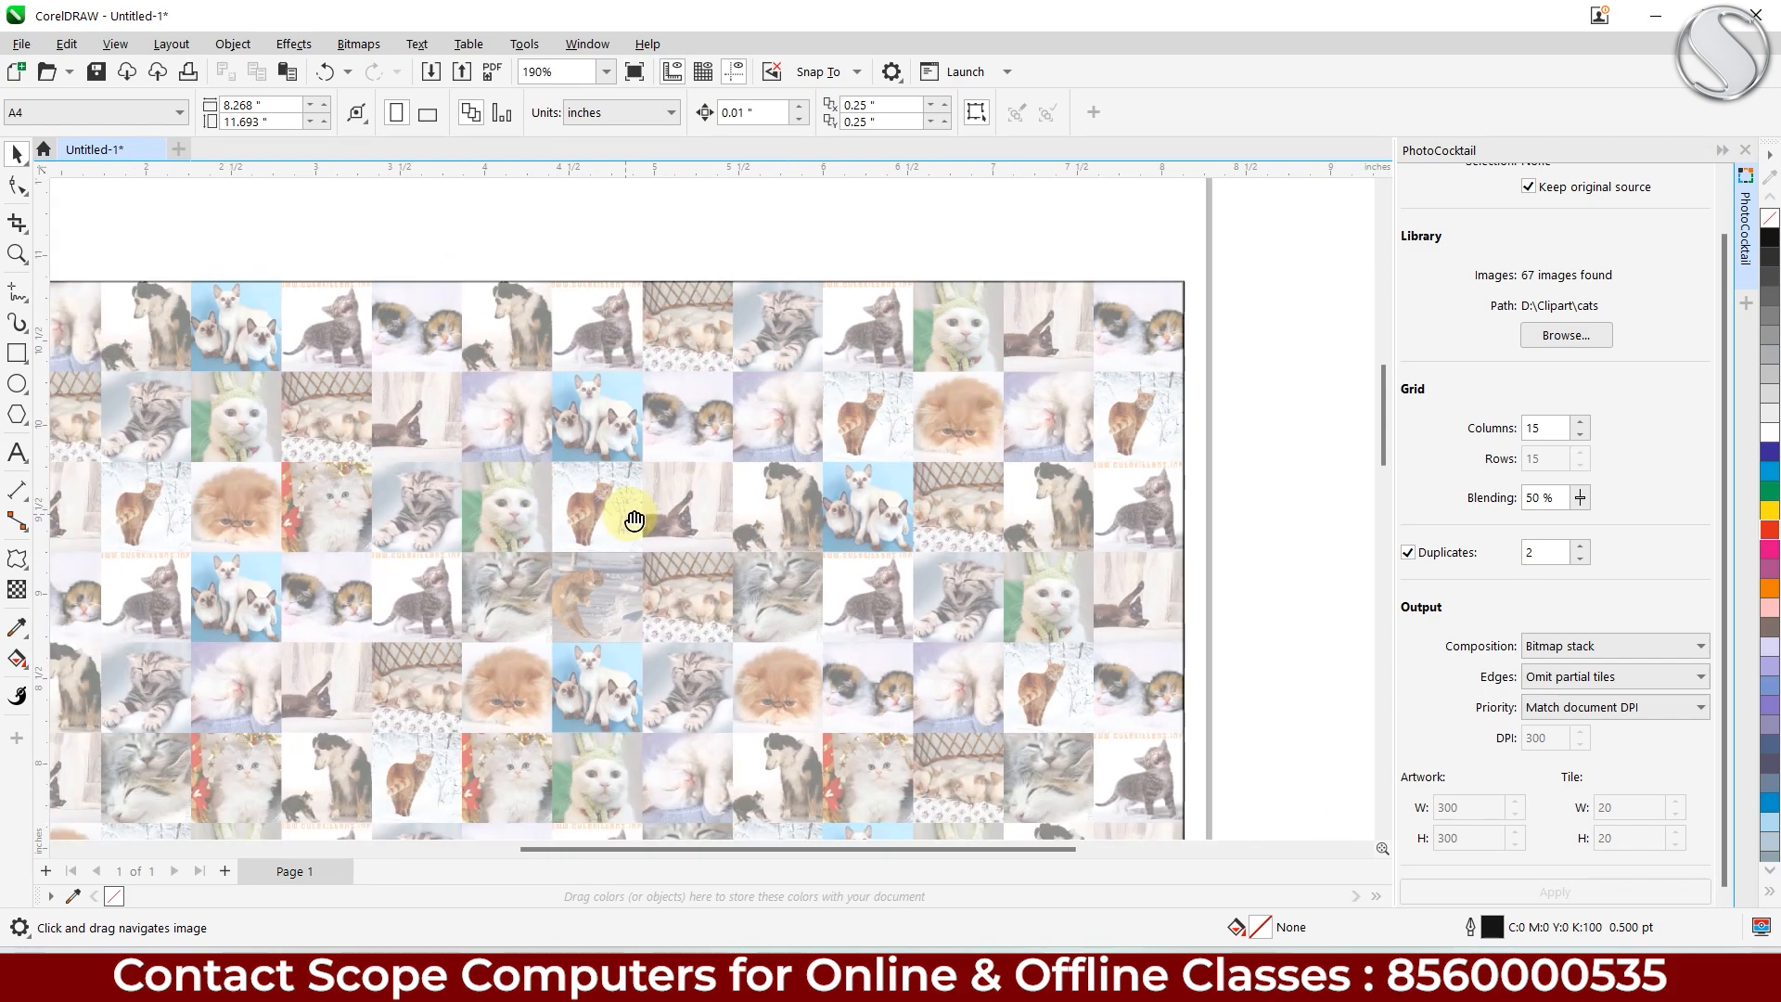
pyautogui.moveTo(654, 497); pyautogui.dragTo(905, 471)
pyautogui.moveTo(640, 470); pyautogui.dragTo(508, 470)
pyautogui.scroll(-1, 515, 460)
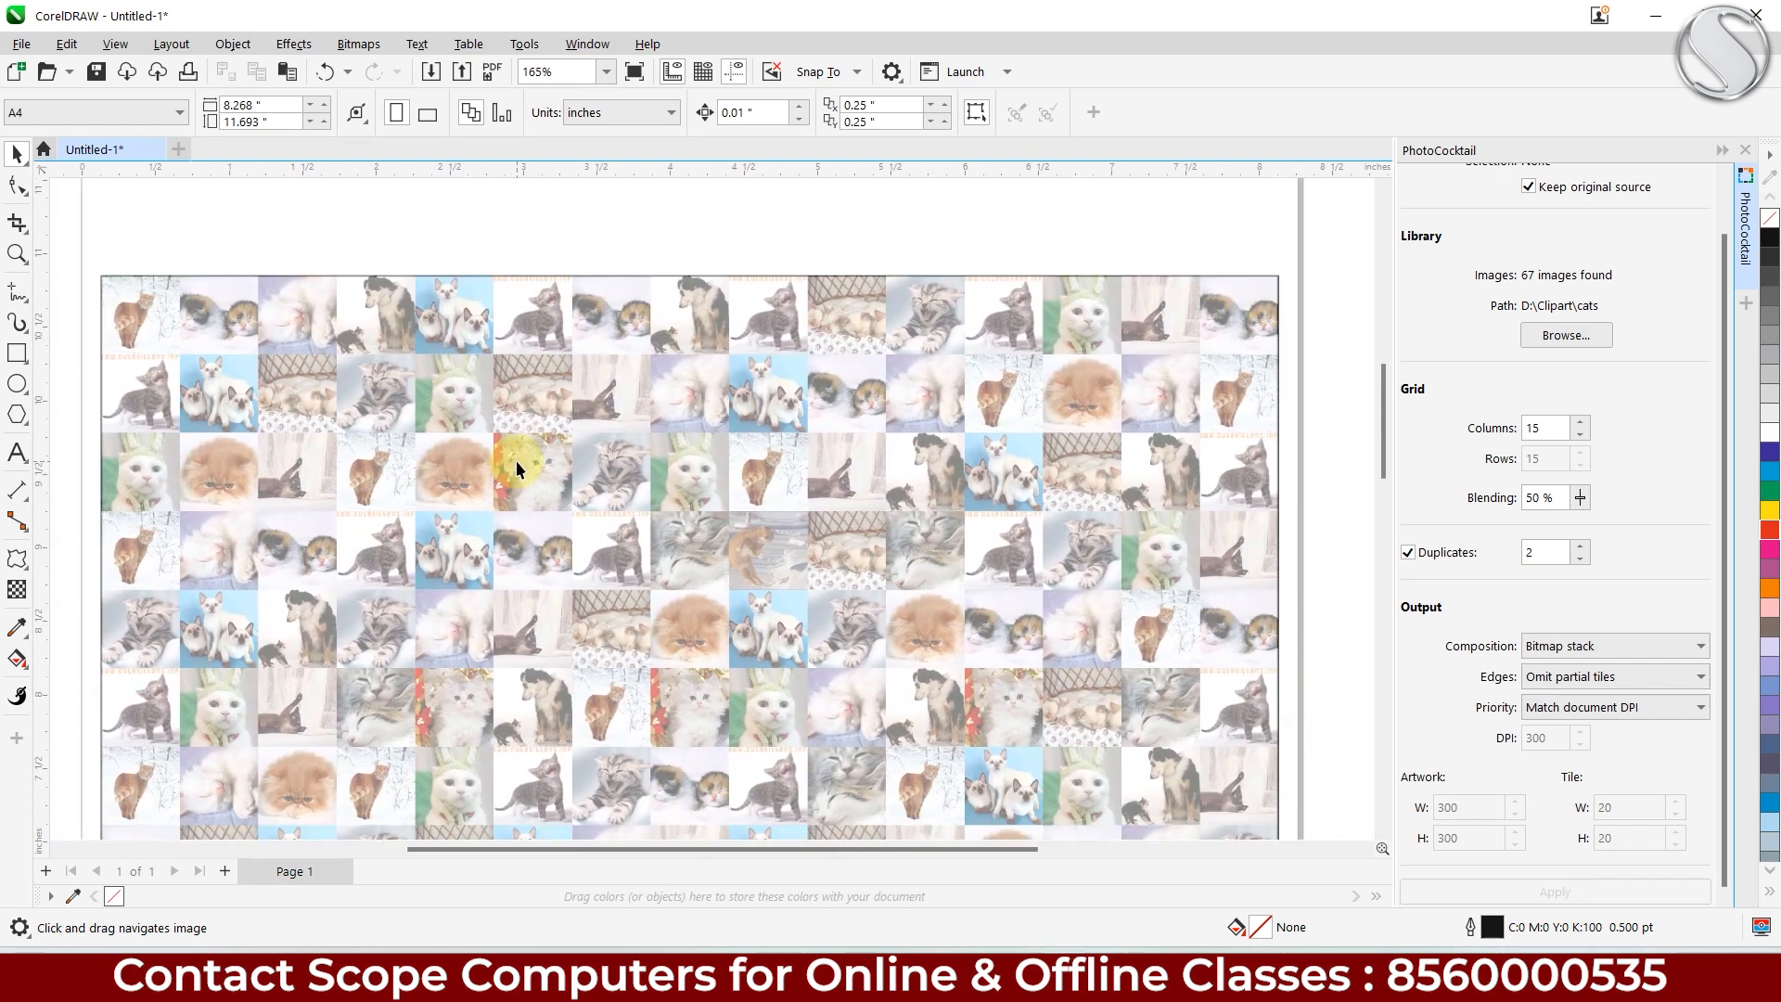
pyautogui.scroll(-2, 577, 543)
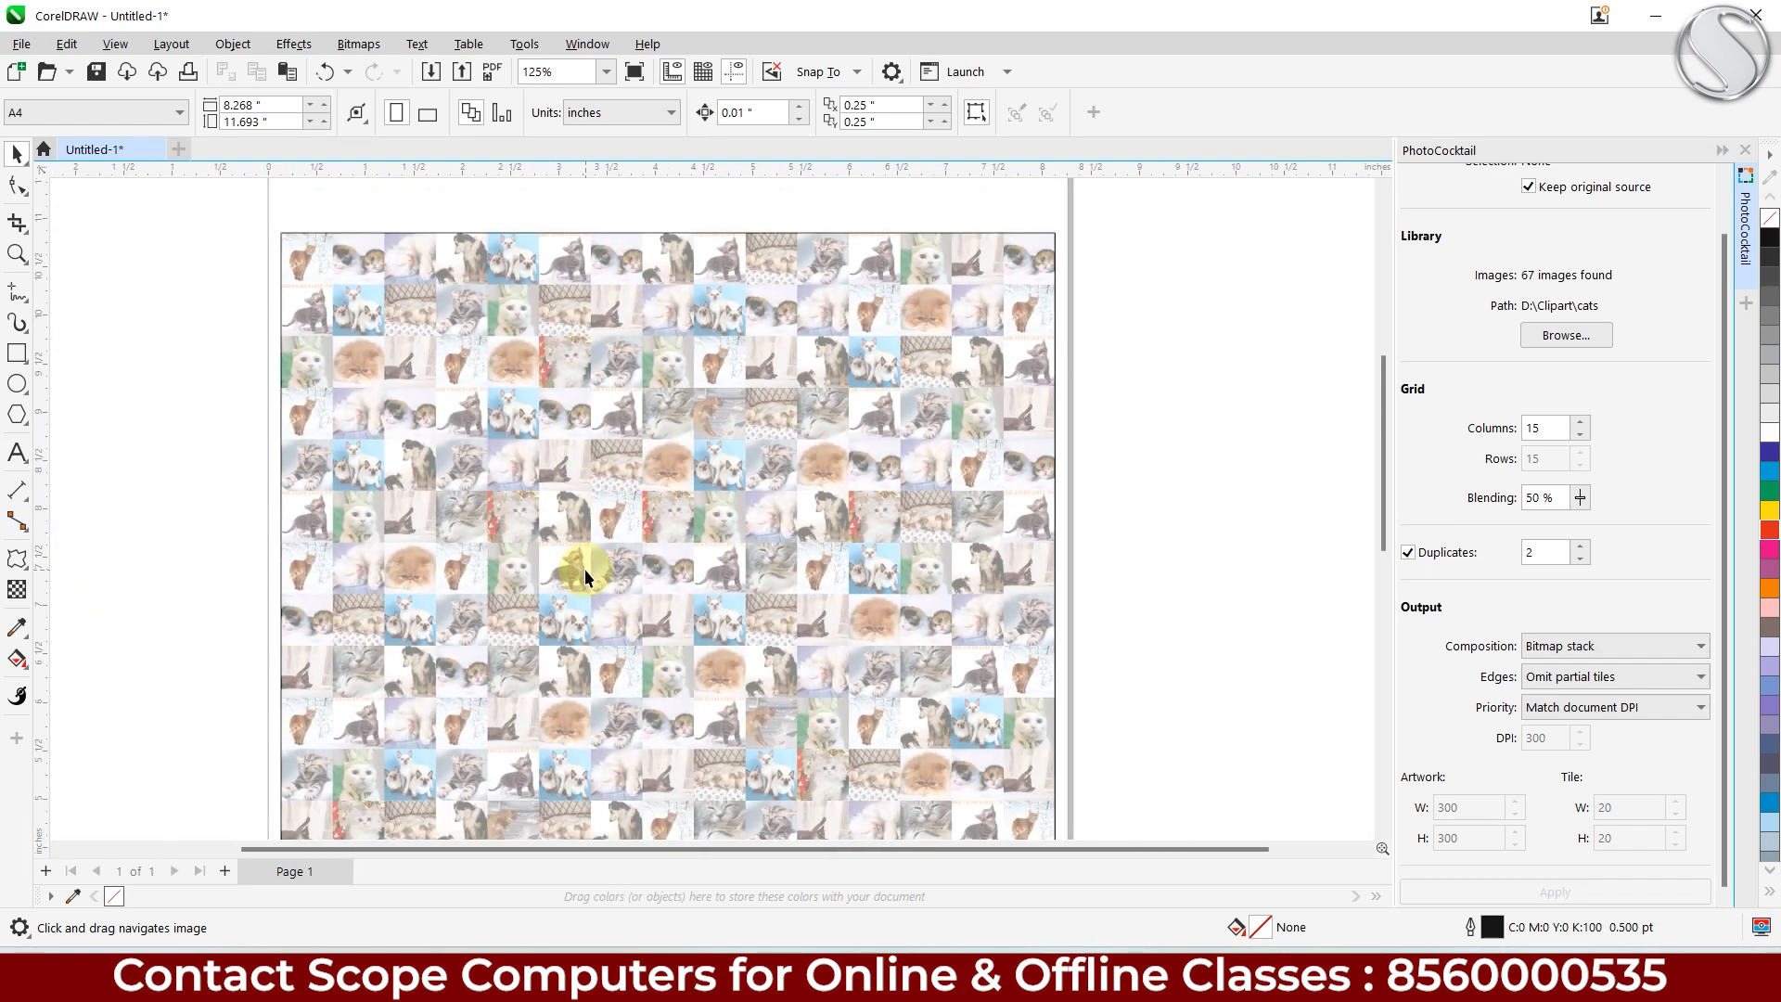
# Step: Examine the mosaic's tiles along its lower edge and across its full height
pyautogui.scroll(-1, 585, 569)
pyautogui.moveTo(587, 569); pyautogui.dragTo(547, 257)
pyautogui.scroll(1, 538, 510)
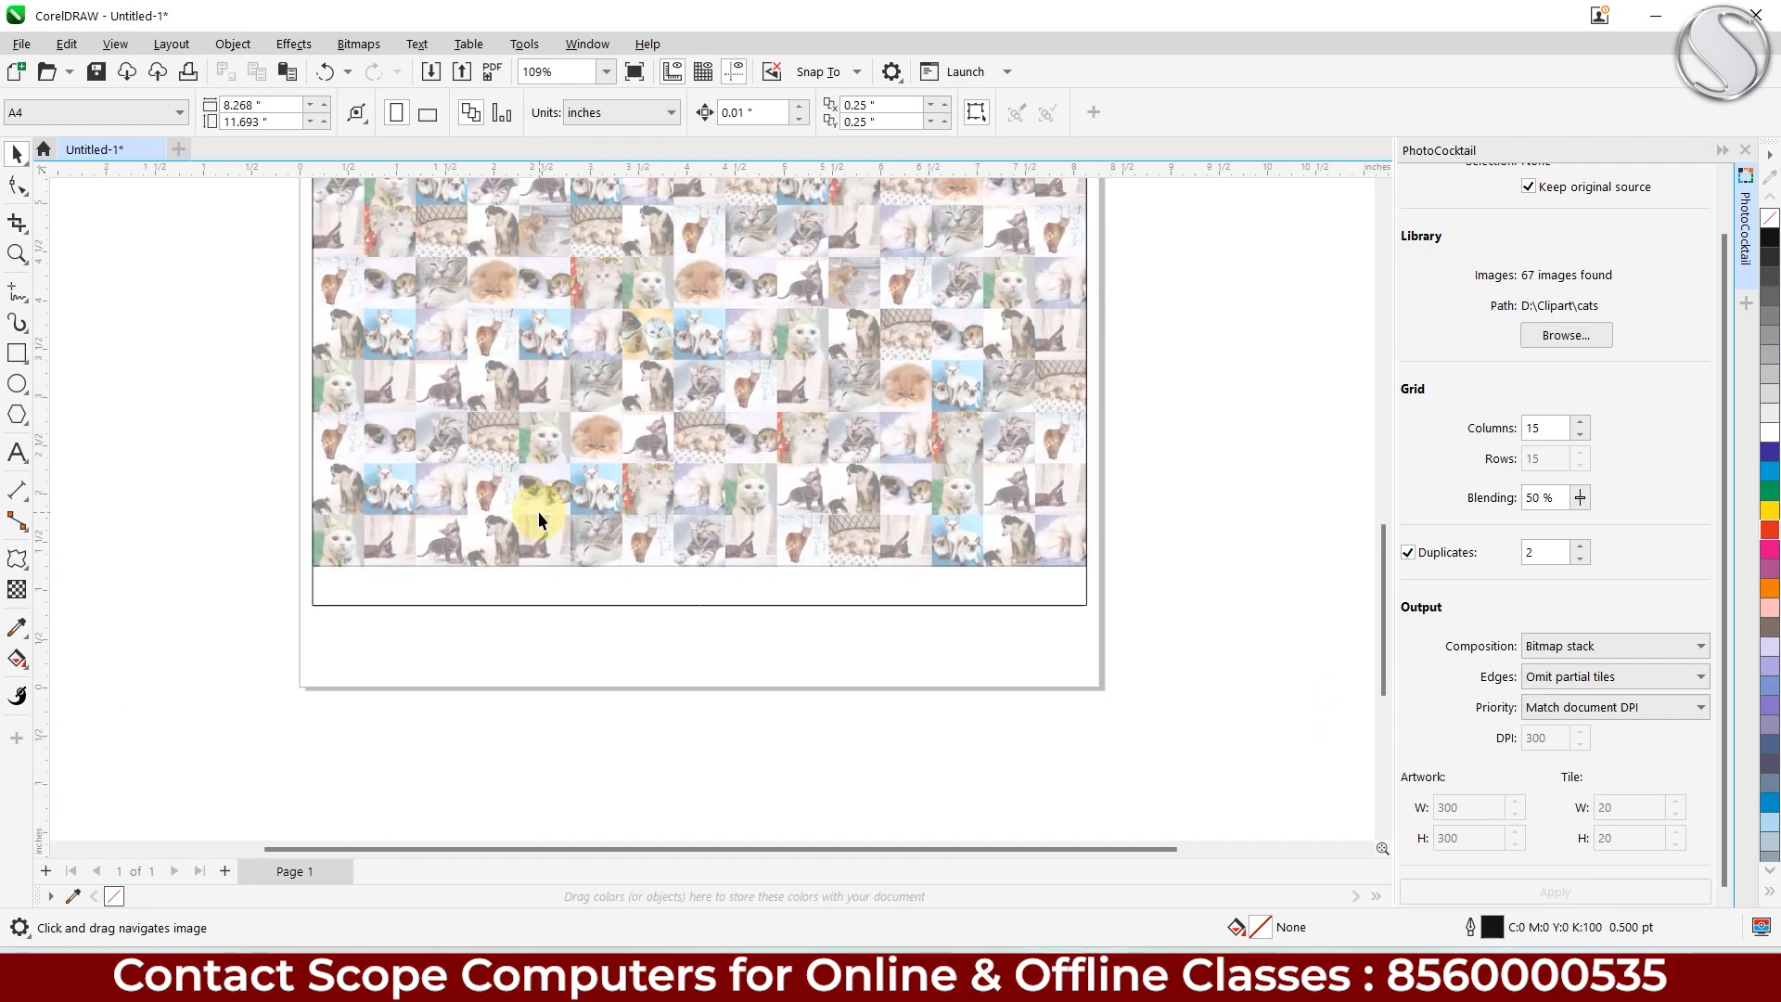
pyautogui.scroll(4, 536, 480)
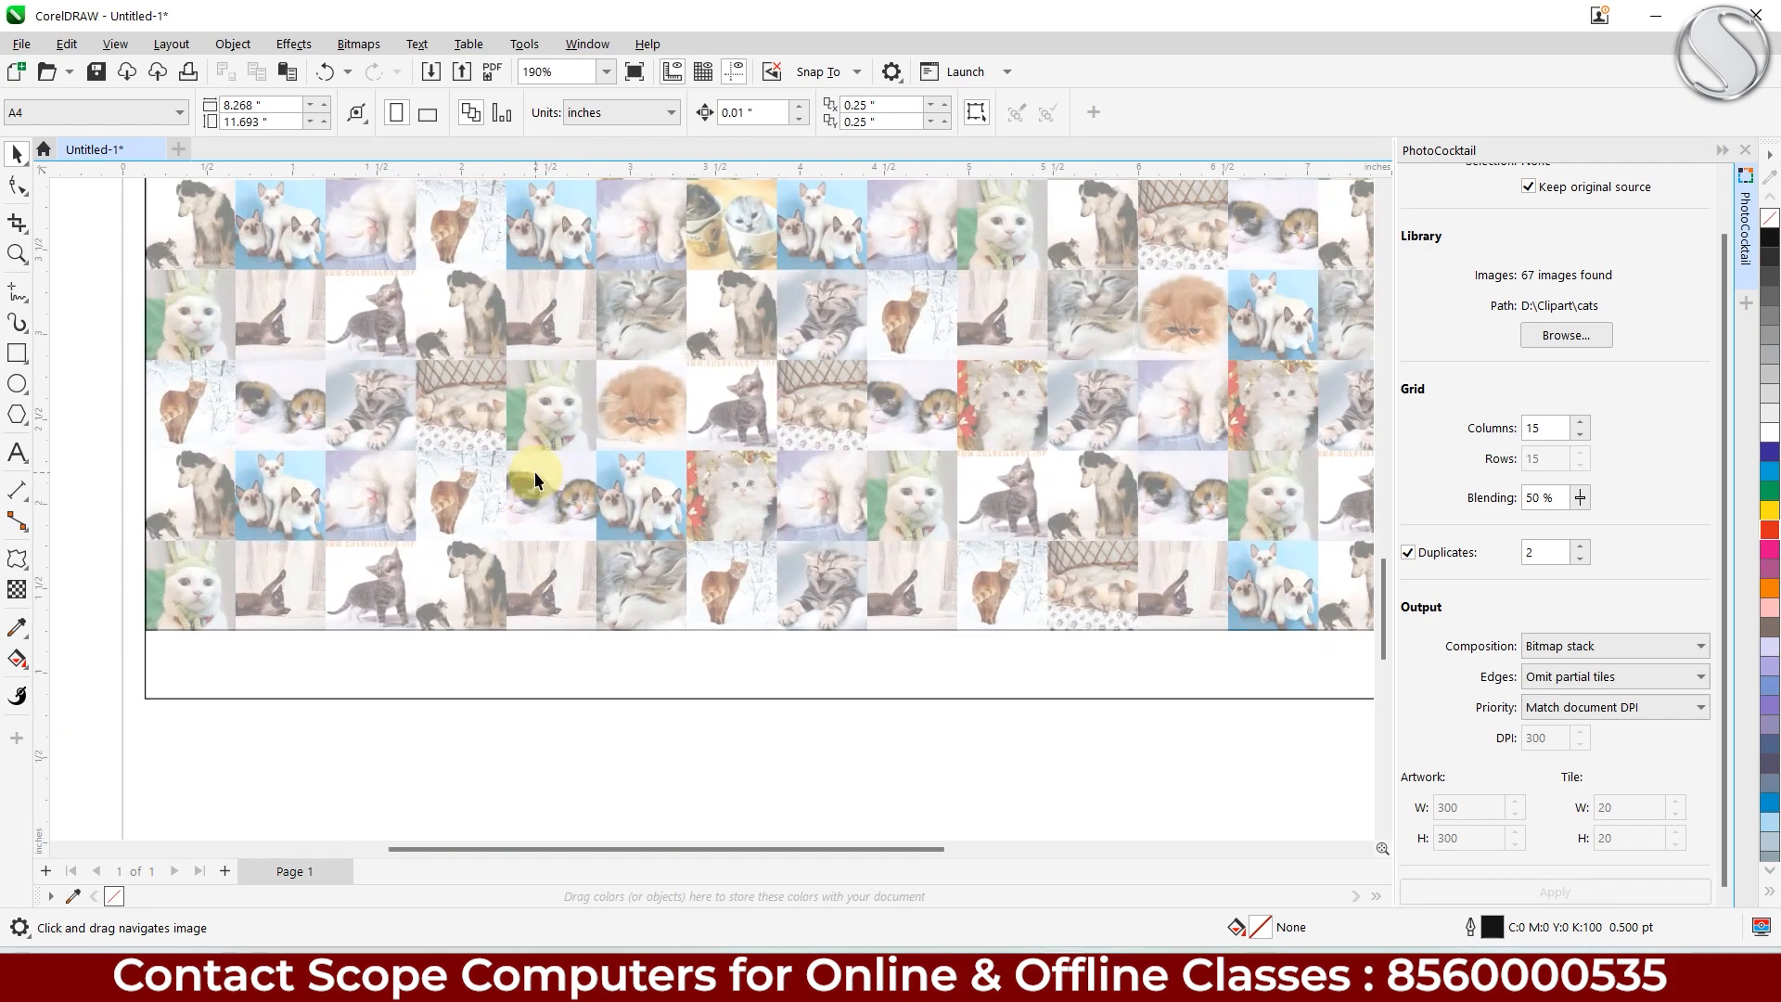
pyautogui.scroll(-6, 609, 370)
pyautogui.moveTo(718, 297); pyautogui.dragTo(700, 584)
pyautogui.moveTo(697, 479); pyautogui.dragTo(715, 594)
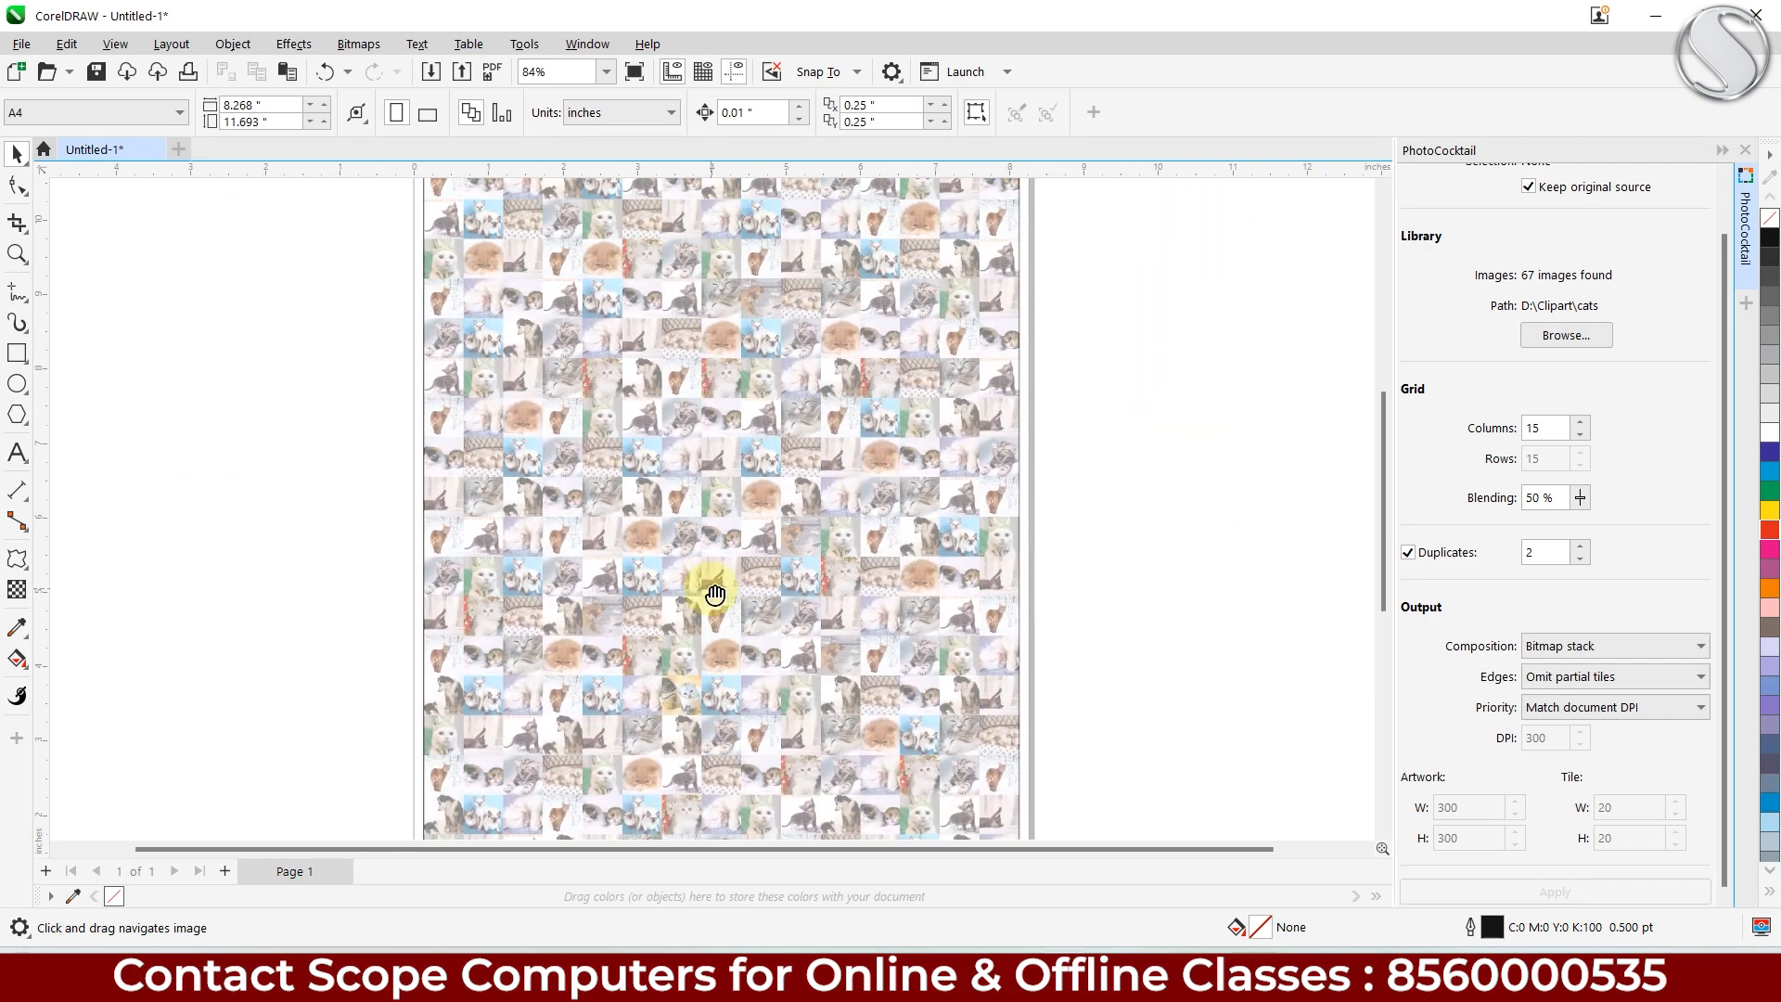
# Step: Move the generated mosaic off the rectangle and delete it
pyautogui.click(700, 436)
pyautogui.scroll(-1, 783, 330)
pyautogui.moveTo(789, 342); pyautogui.dragTo(819, 479)
pyautogui.moveTo(916, 431); pyautogui.dragTo(510, 441)
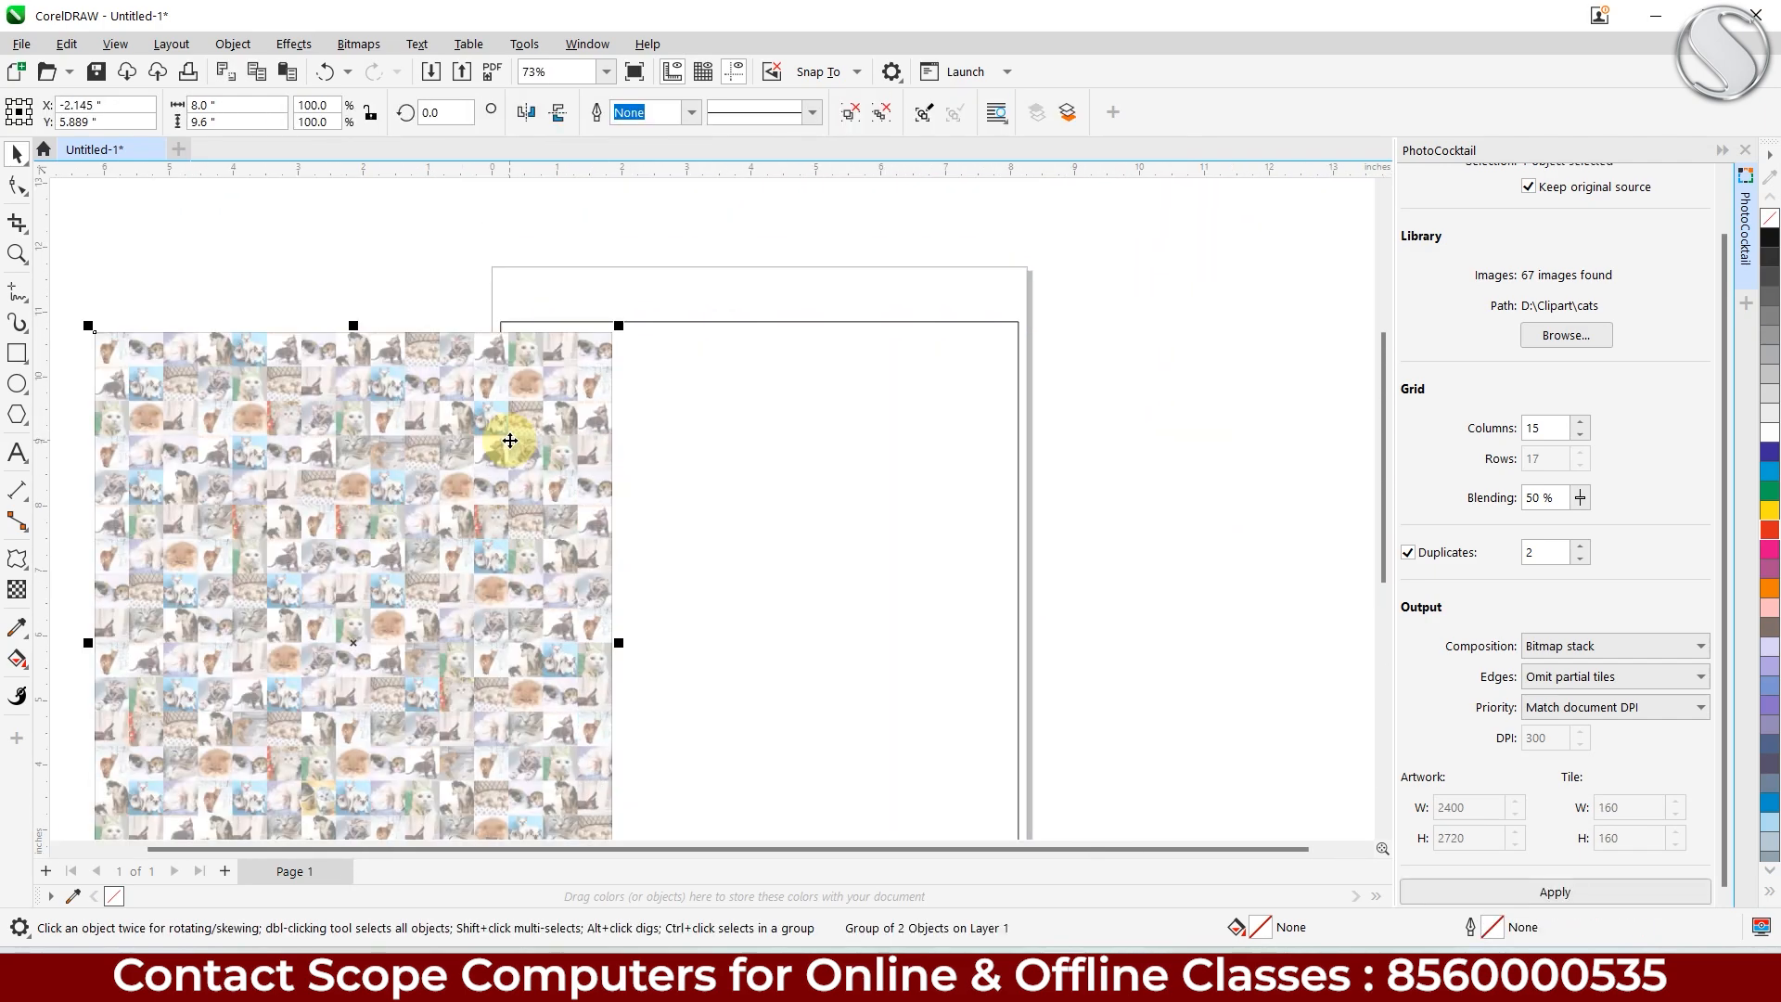
pyautogui.press('Delete')
# Step: Apply the PhotoCocktail effect to the empty rectangle with the blending set to 1 % and the duplicates to 3
pyautogui.click(764, 436)
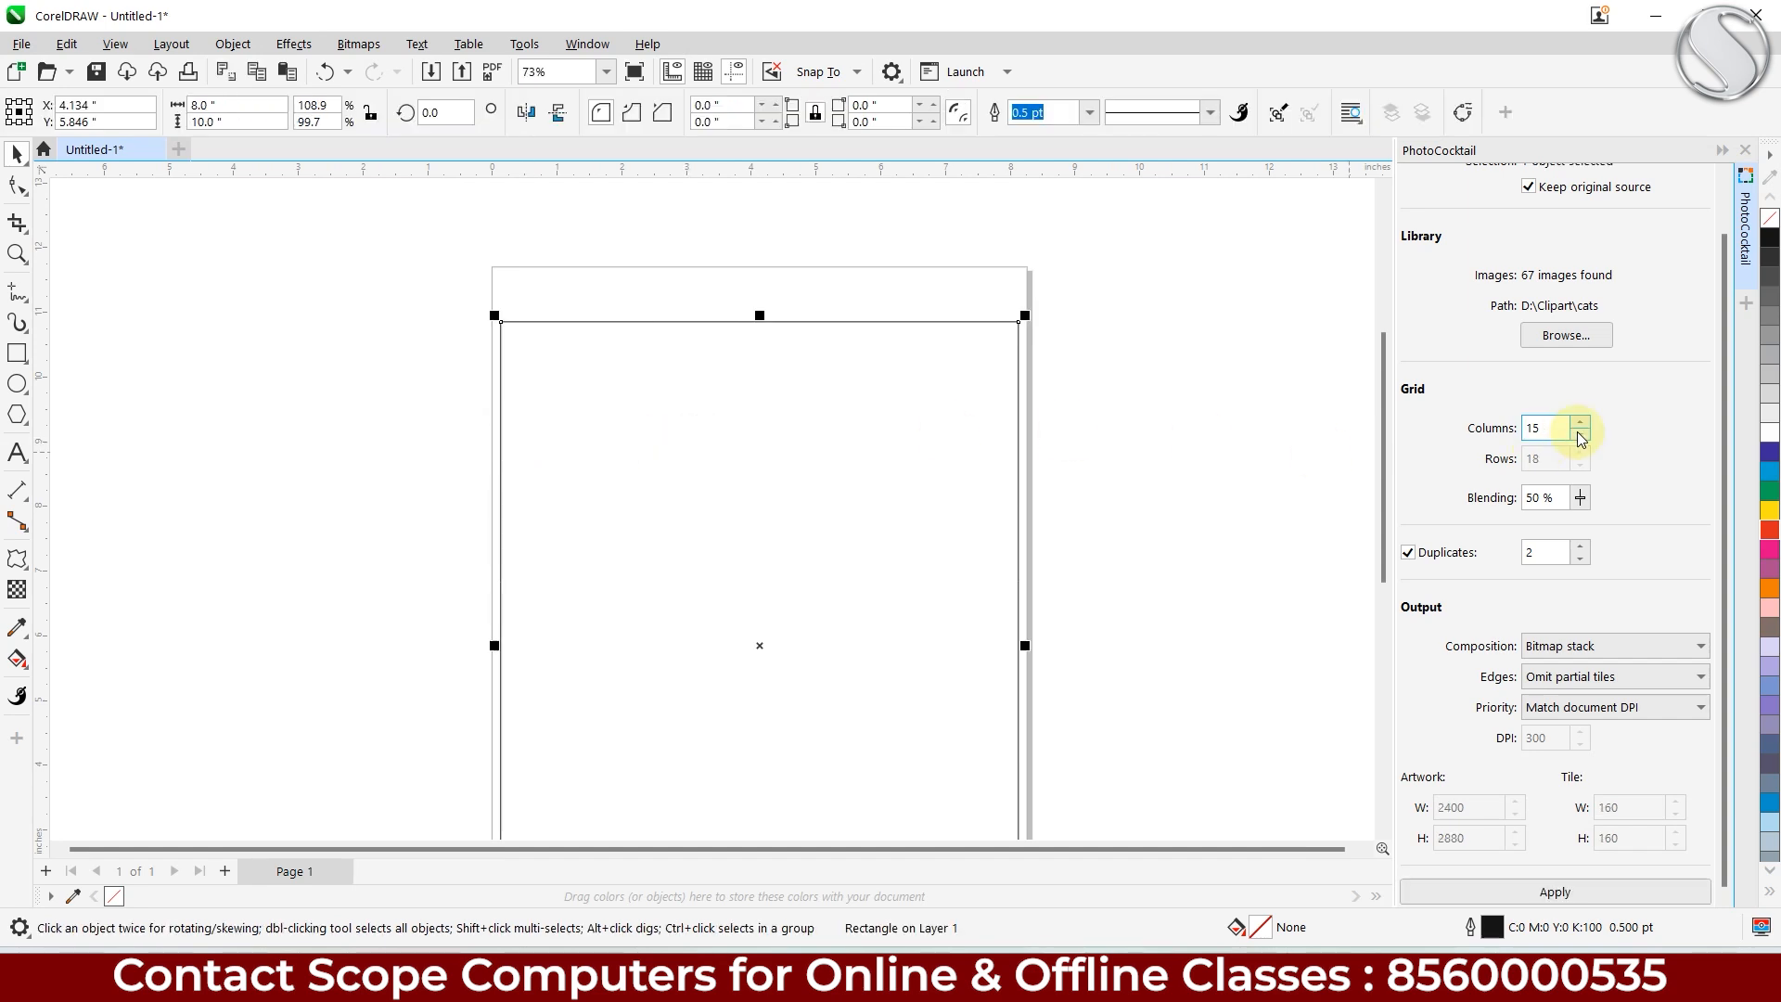
pyautogui.click(1547, 498)
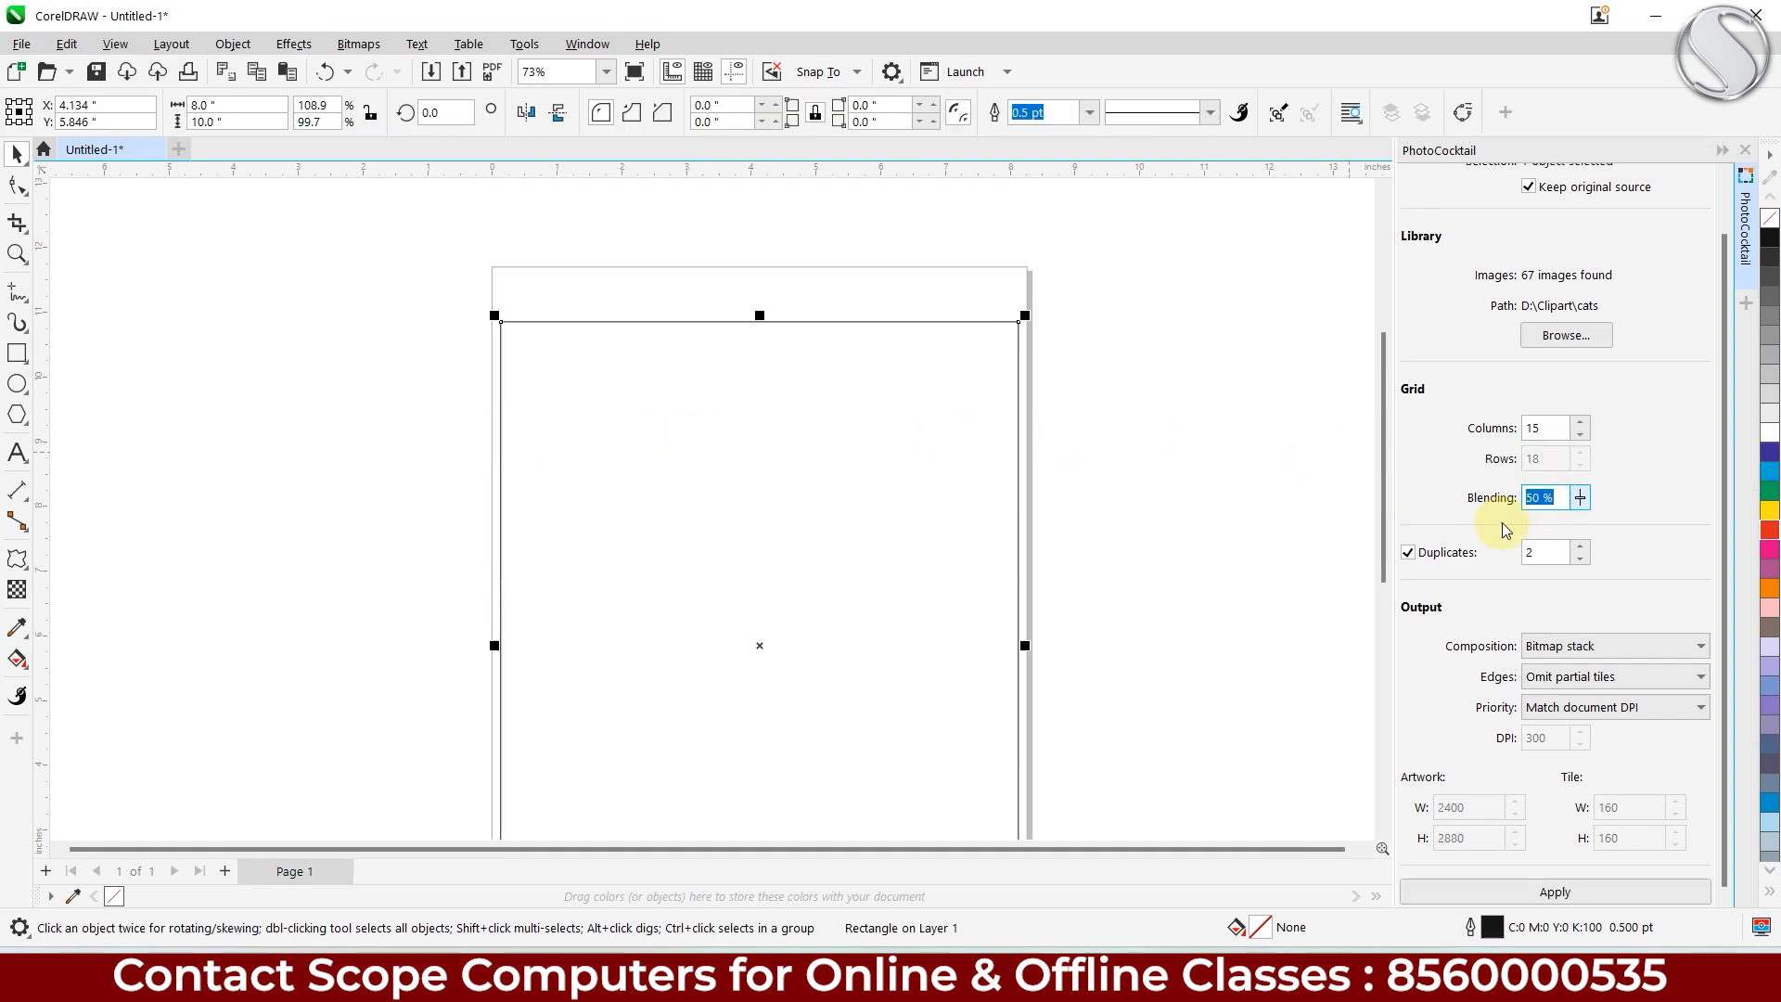
pyautogui.write('1')
pyautogui.click(1538, 552)
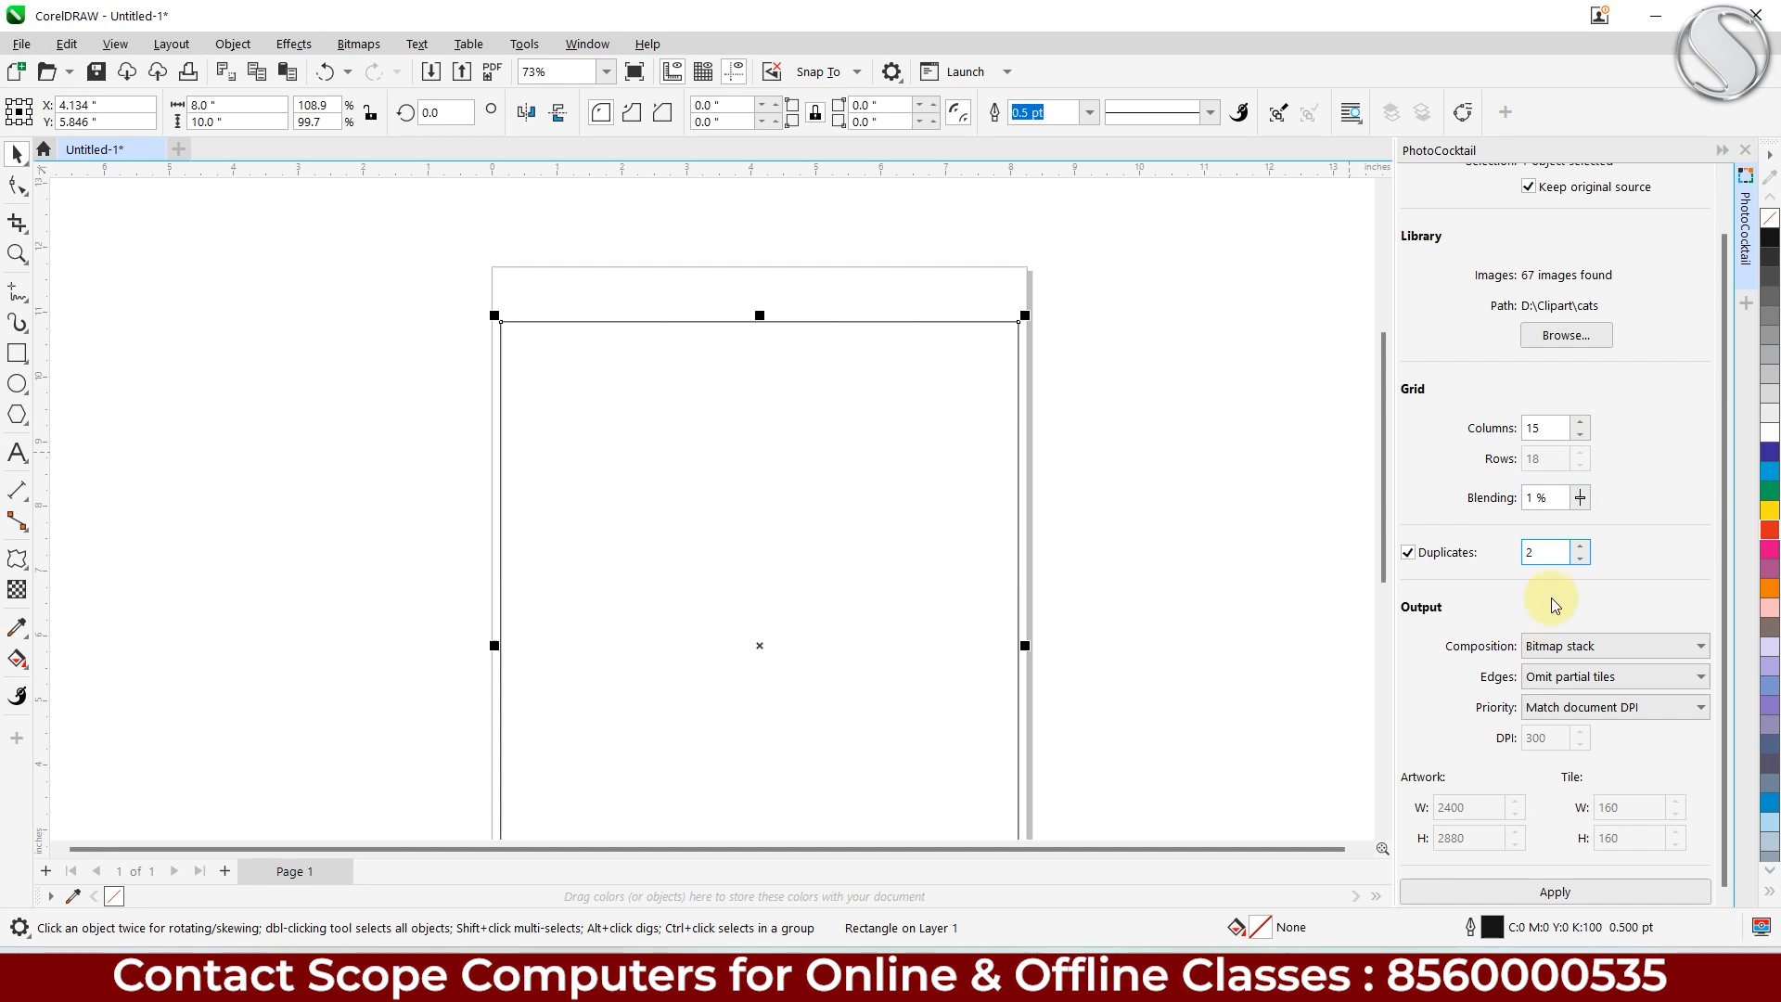
pyautogui.write('3')
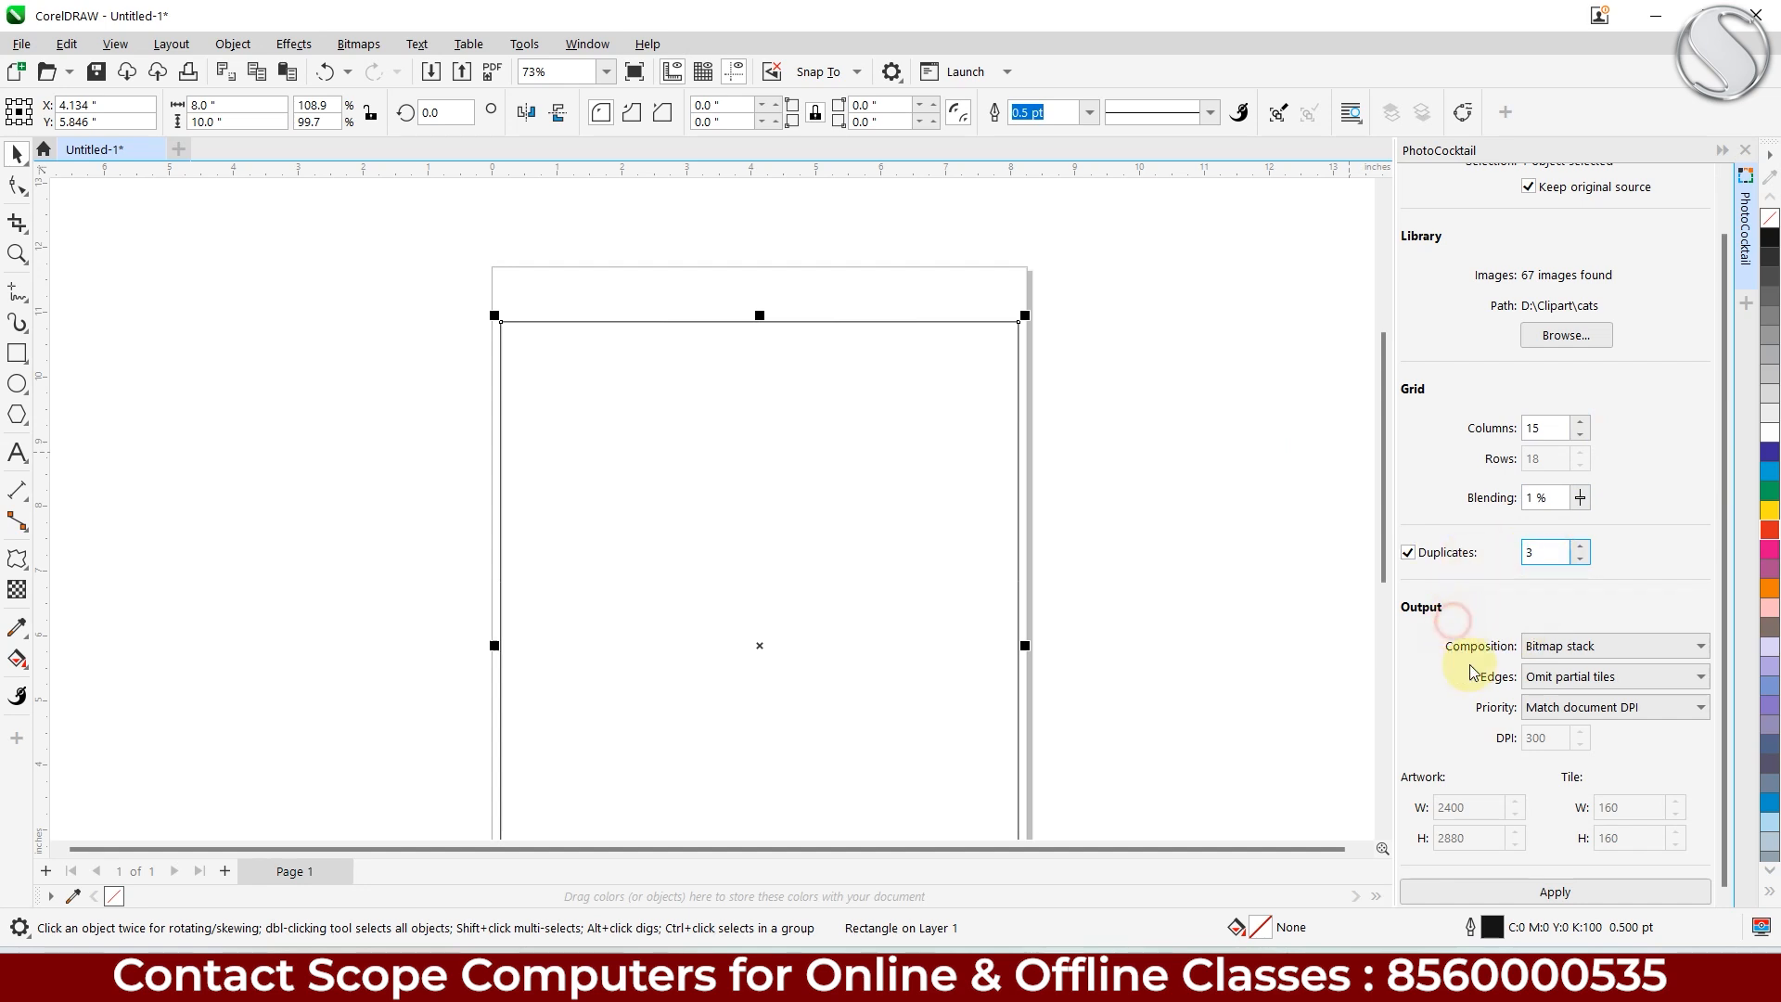
pyautogui.click(1554, 891)
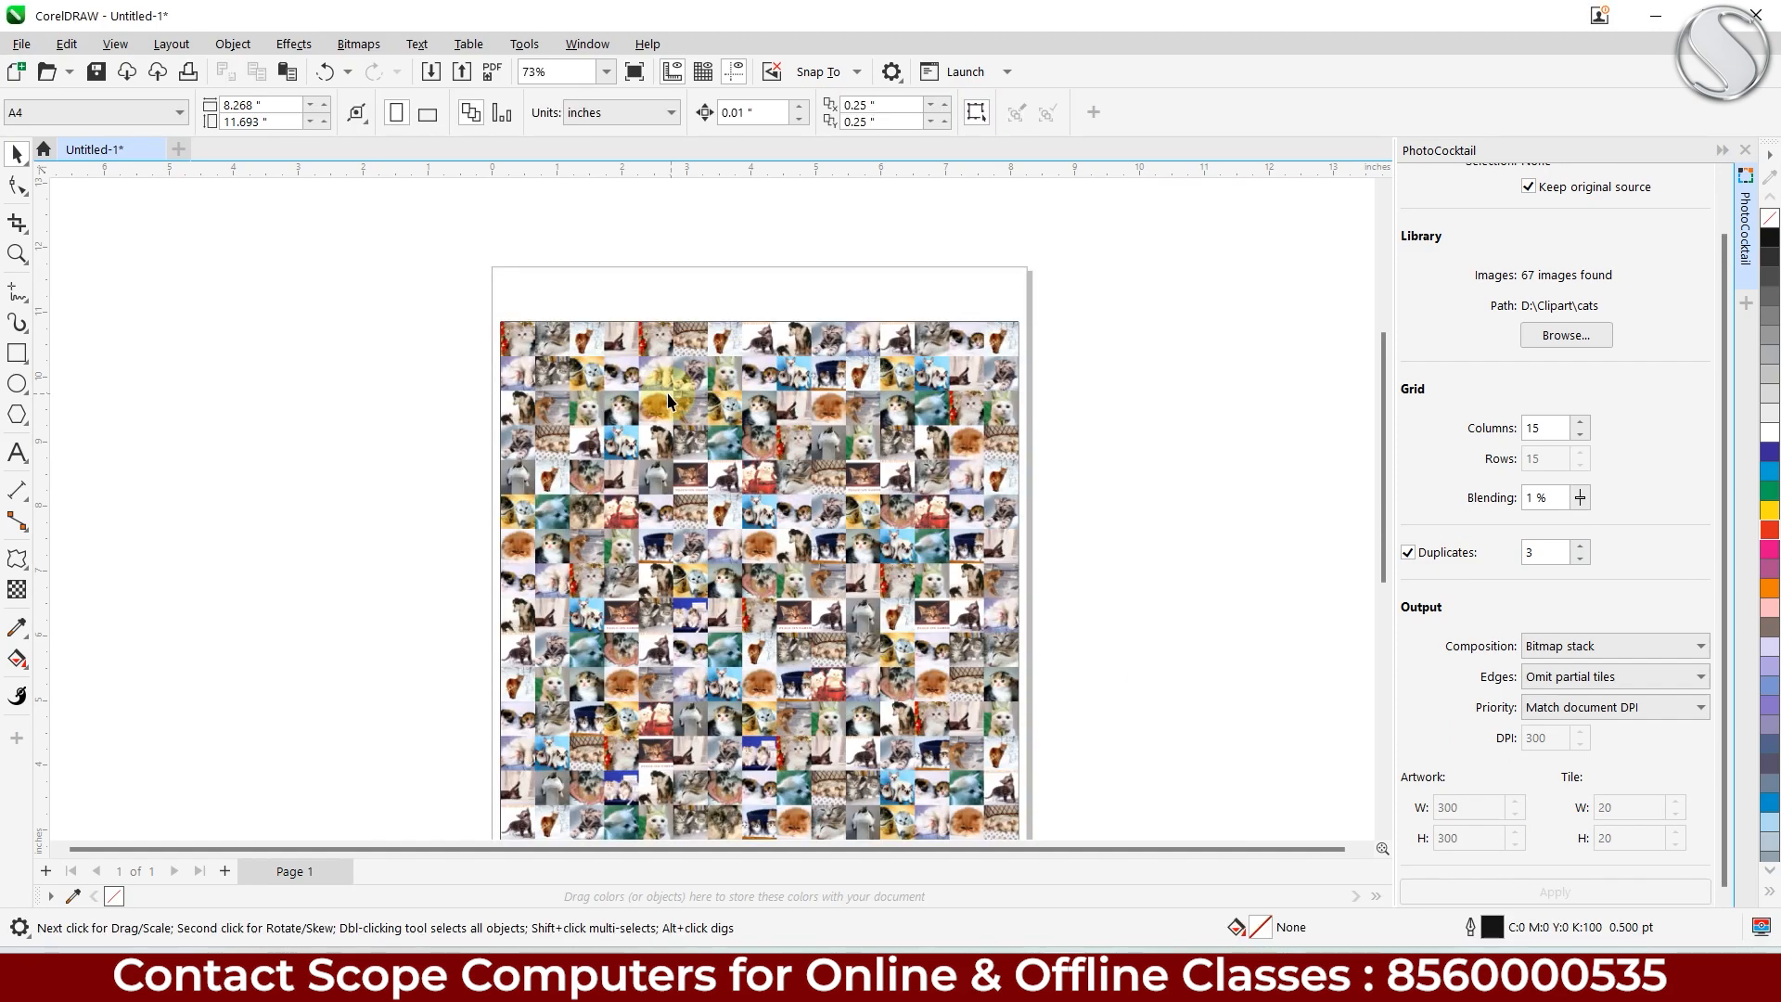
# Step: Examine the new mosaic's tiles up close and along its full height for colour clarity and repeated images
pyautogui.scroll(5, 666, 401)
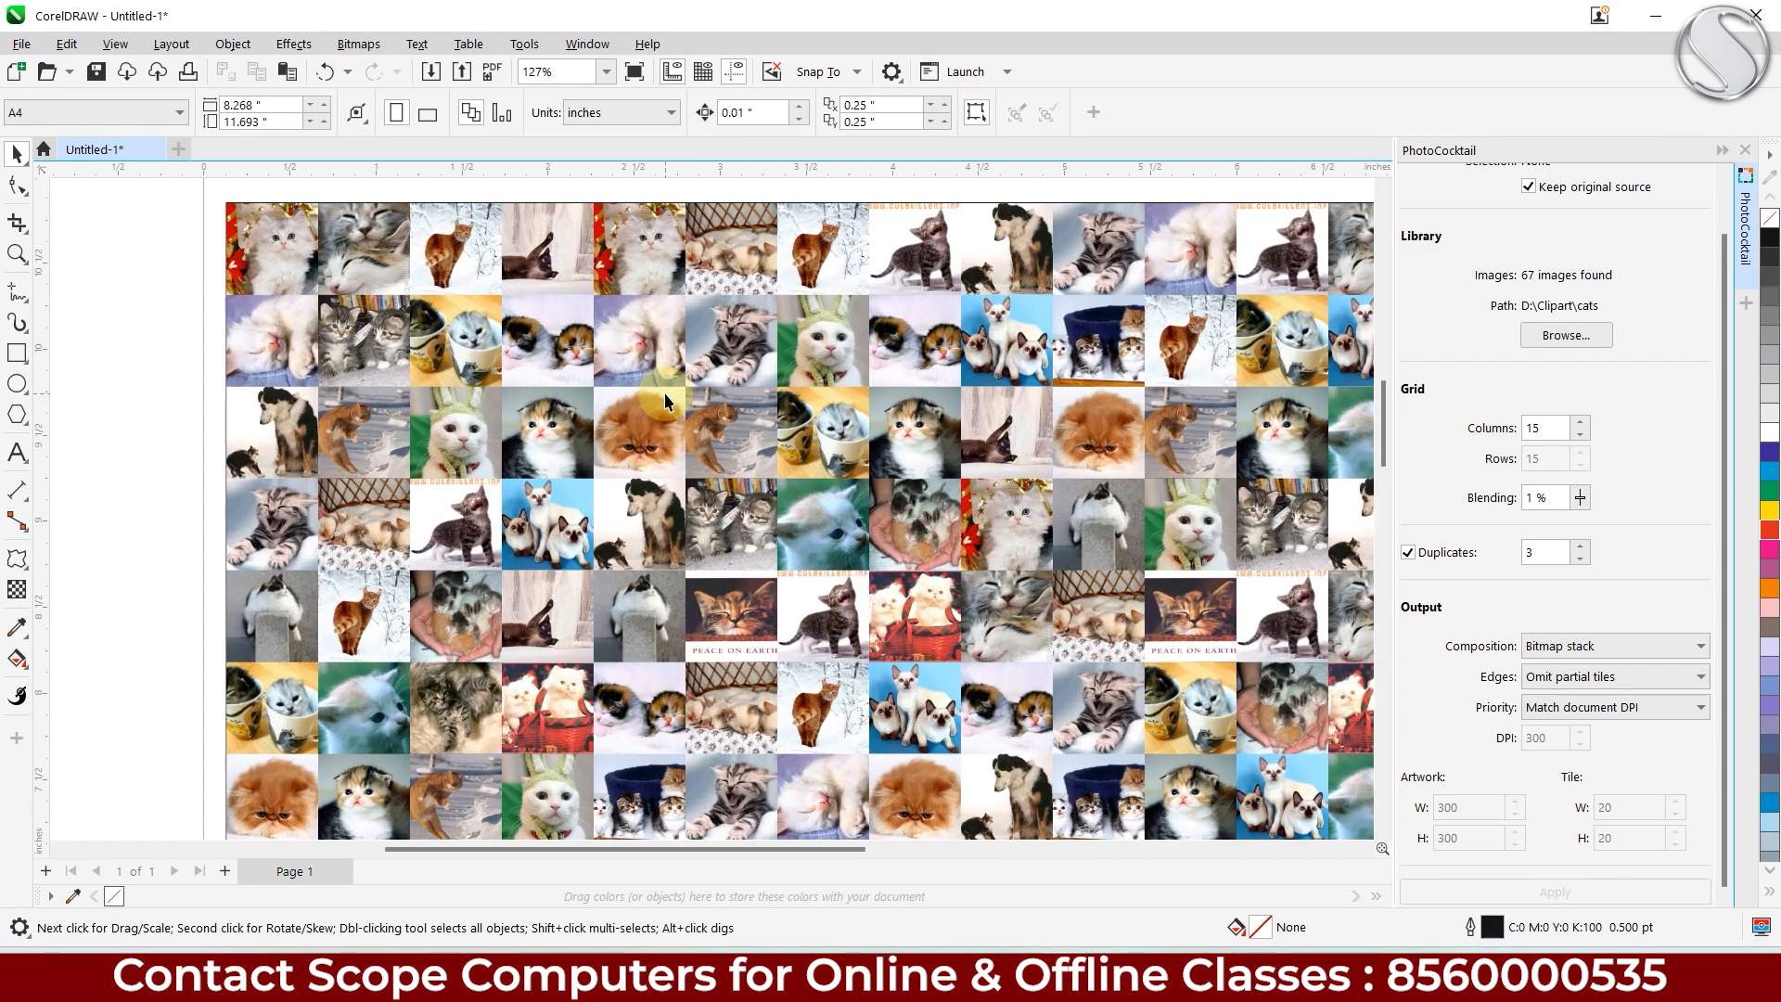
pyautogui.scroll(-4, 664, 396)
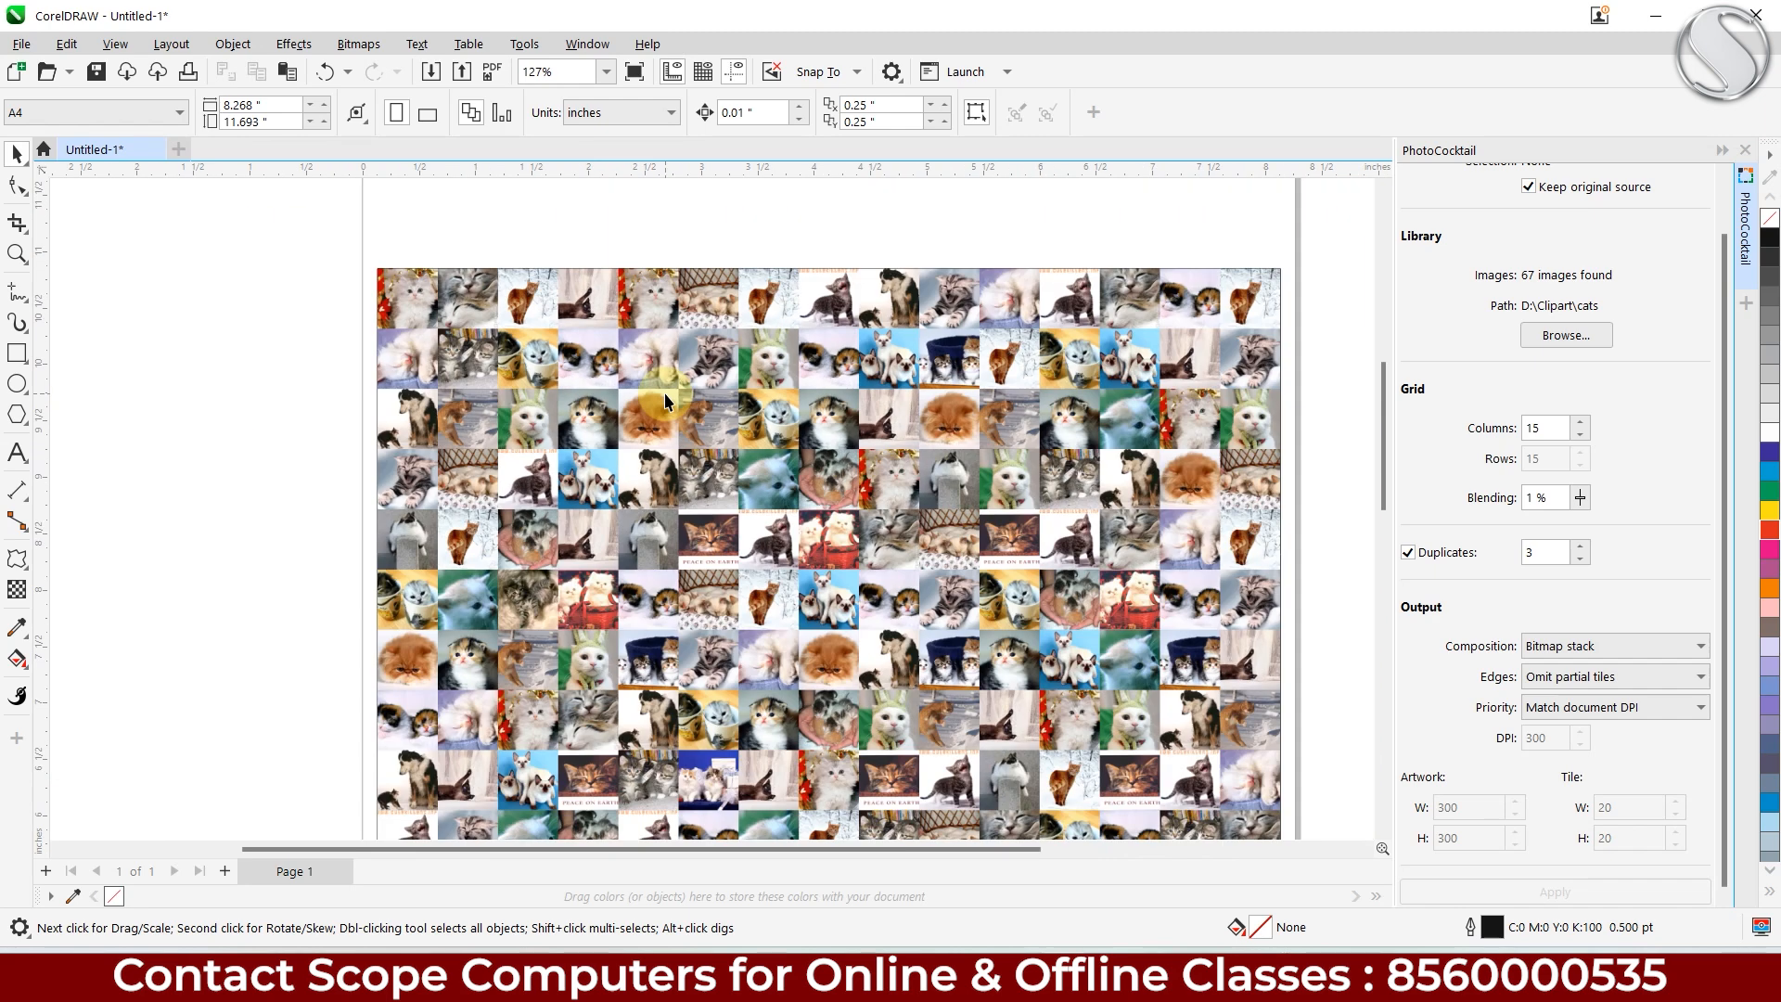
pyautogui.moveTo(743, 607); pyautogui.dragTo(743, 450)
pyautogui.moveTo(747, 673); pyautogui.dragTo(737, 509)
pyautogui.scroll(1, 736, 508)
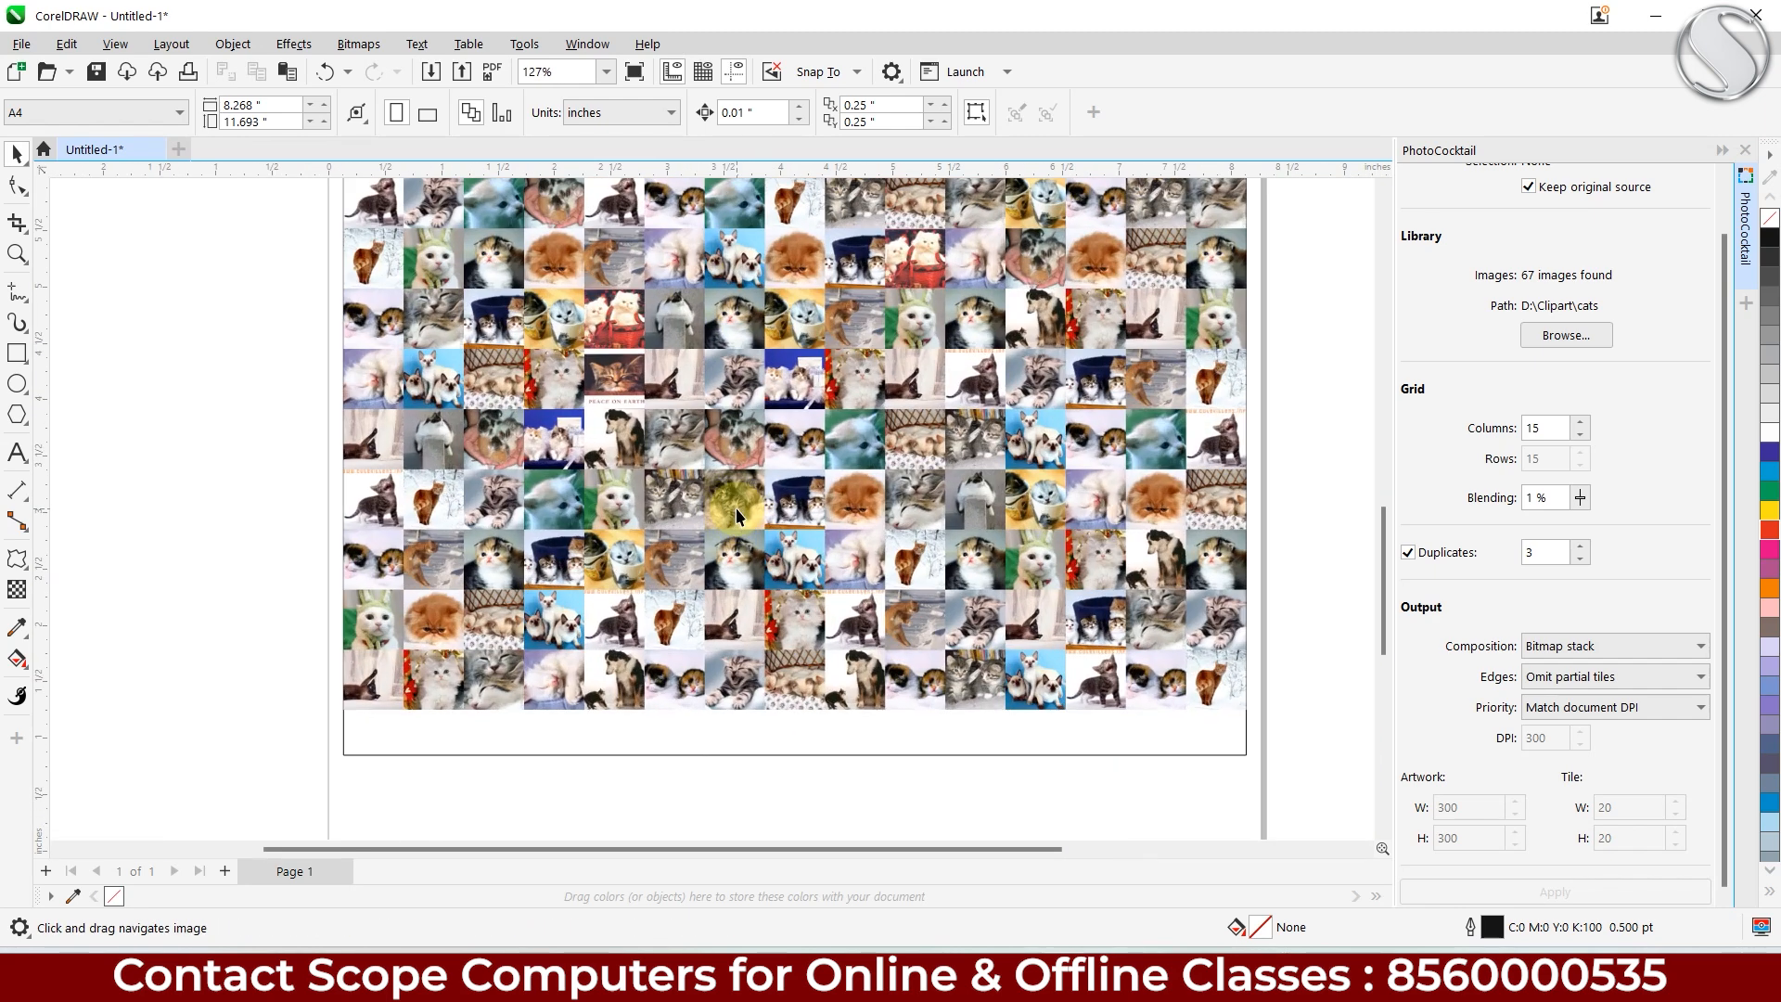
pyautogui.click(742, 365)
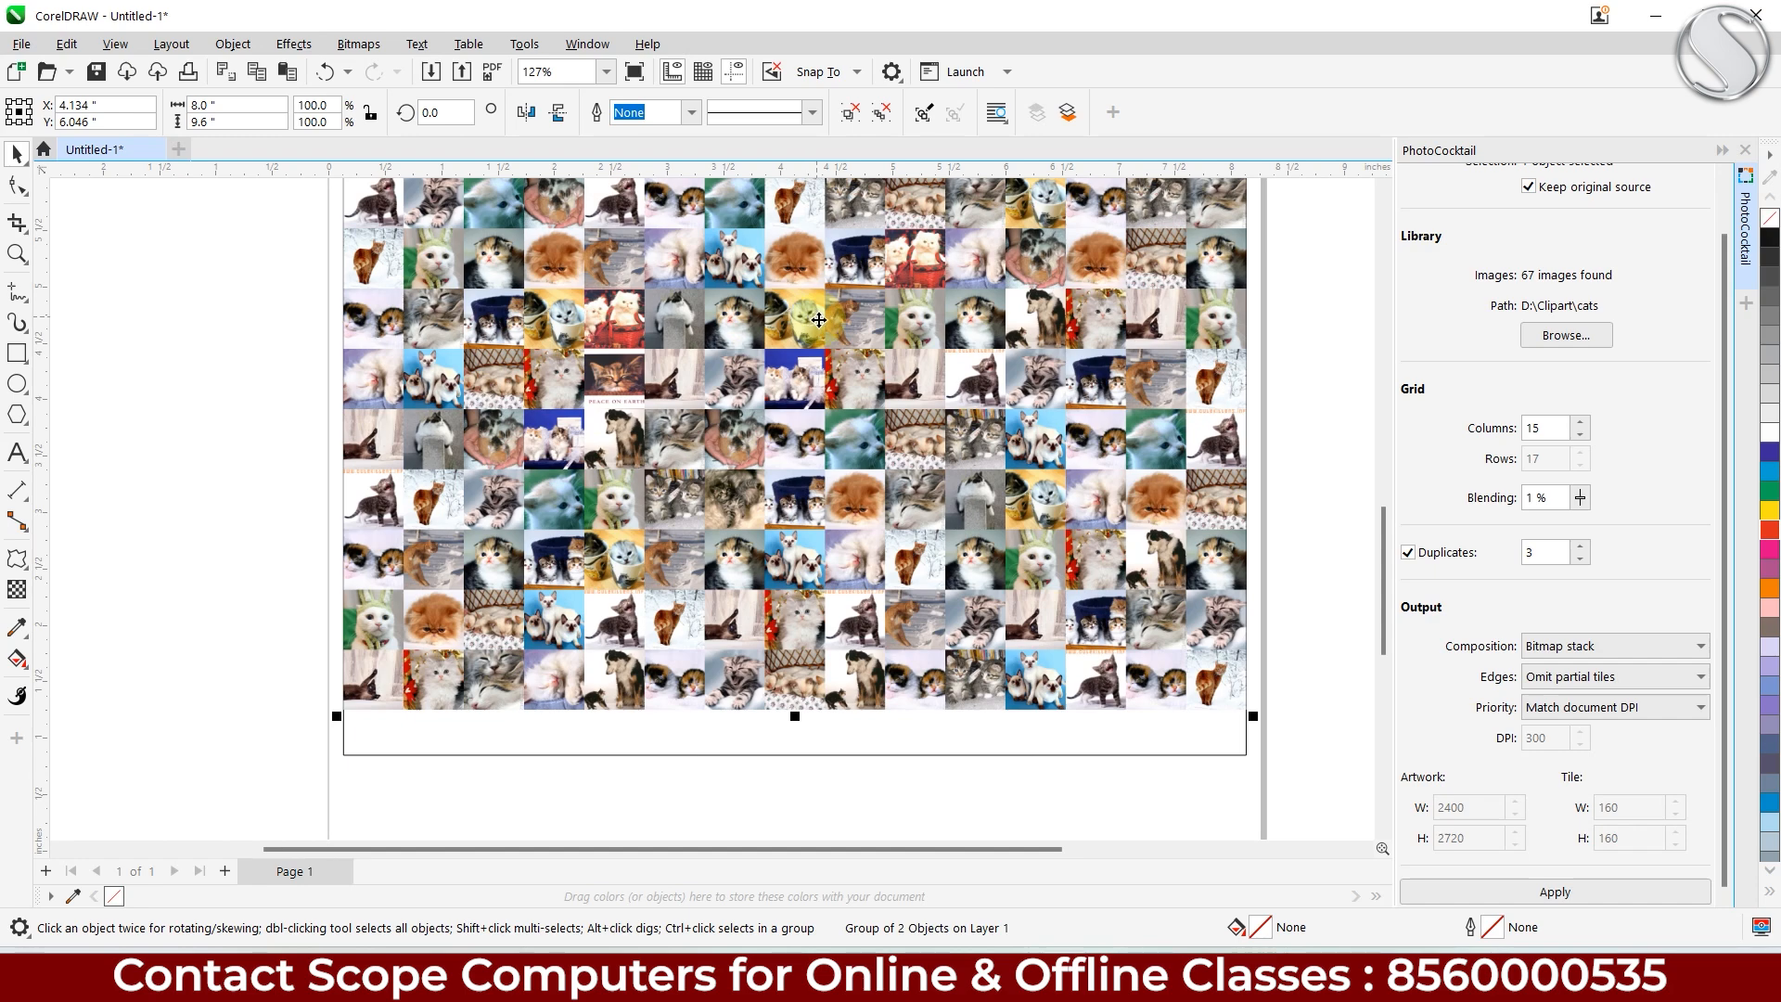
pyautogui.scroll(-2, 818, 417)
pyautogui.moveTo(819, 413); pyautogui.dragTo(817, 730)
pyautogui.moveTo(799, 554); pyautogui.dragTo(799, 471)
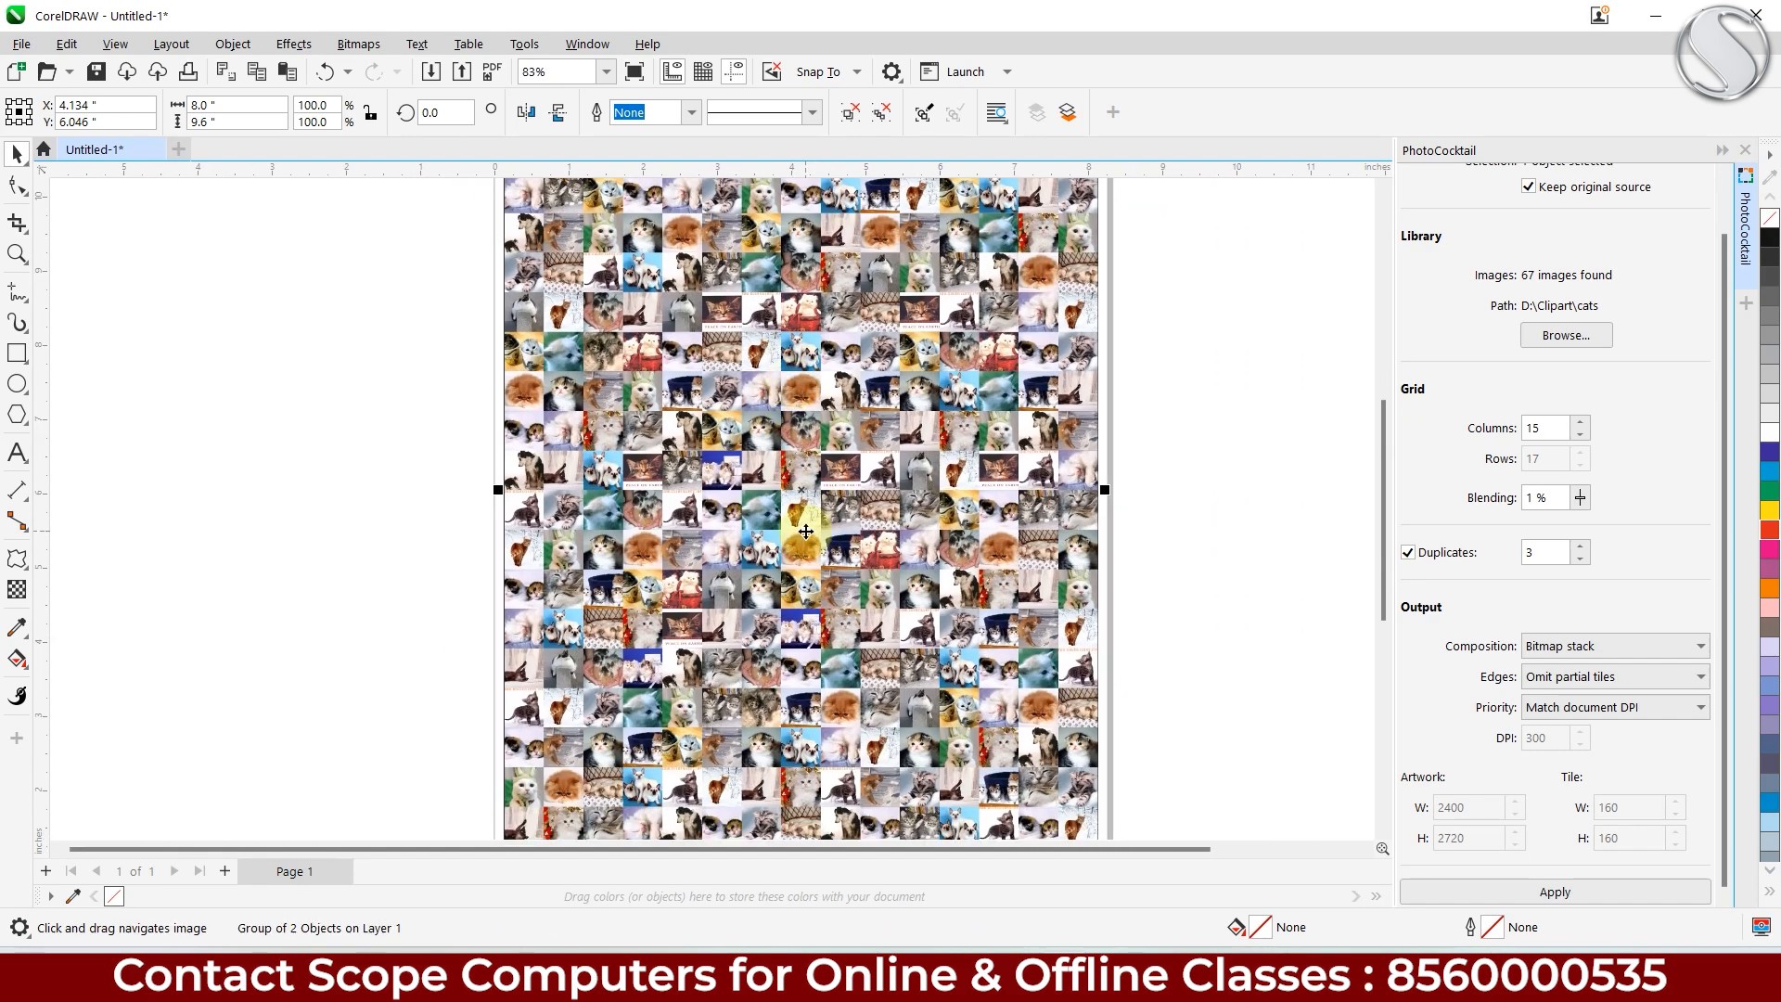
pyautogui.scroll(3, 702, 365)
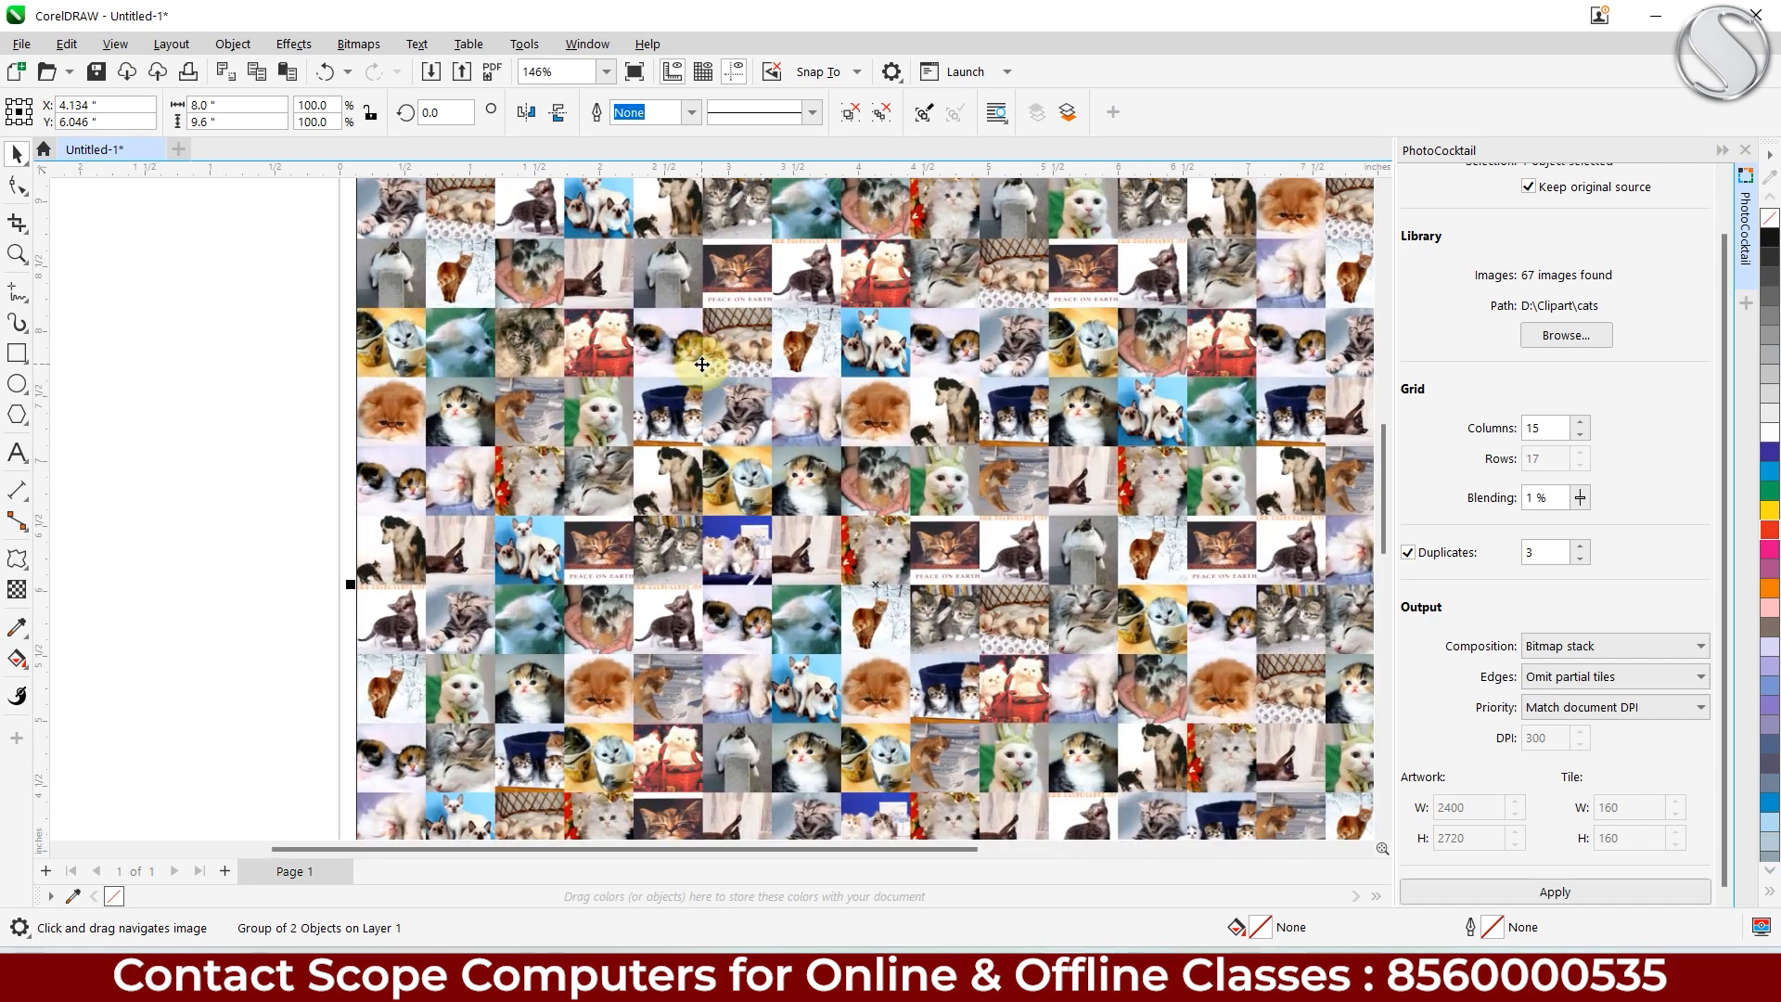
pyautogui.scroll(-3, 702, 365)
pyautogui.moveTo(1020, 419); pyautogui.dragTo(1020, 466)
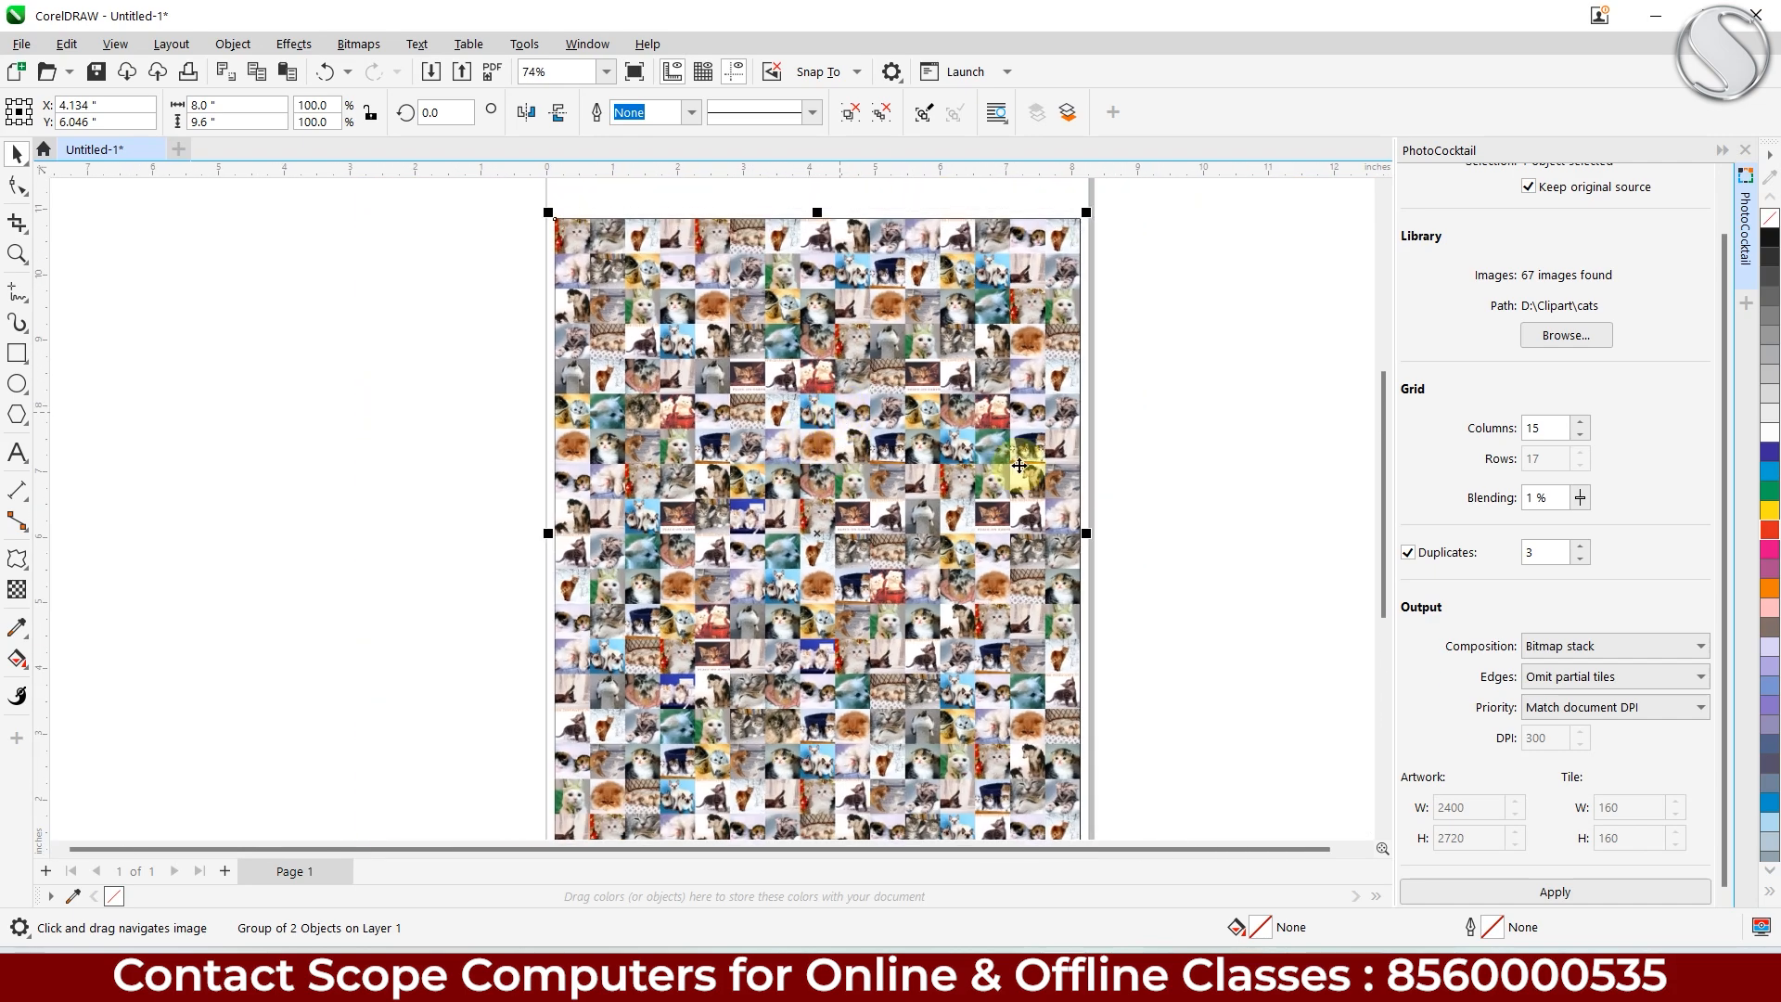
# Step: Set the blending to 75 % and apply the PhotoCocktail effect to the existing mosaic
pyautogui.doubleClick(1563, 497)
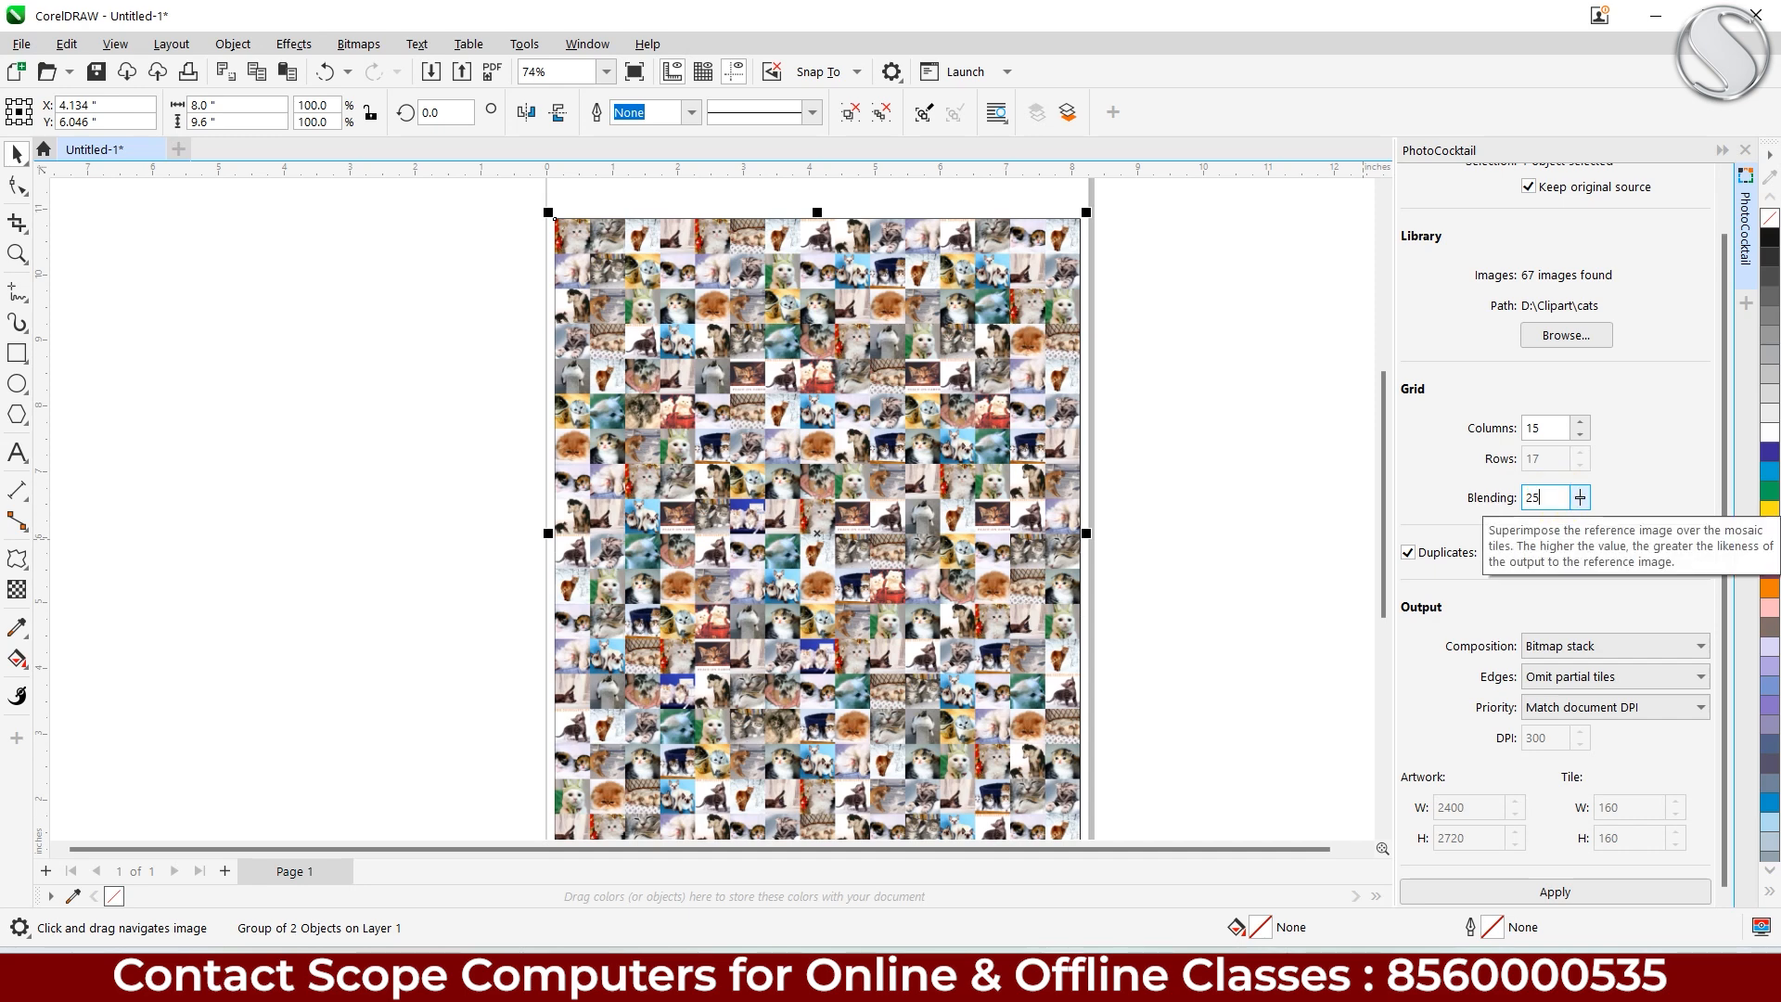
pyautogui.moveTo(1552, 498); pyautogui.dragTo(1497, 508)
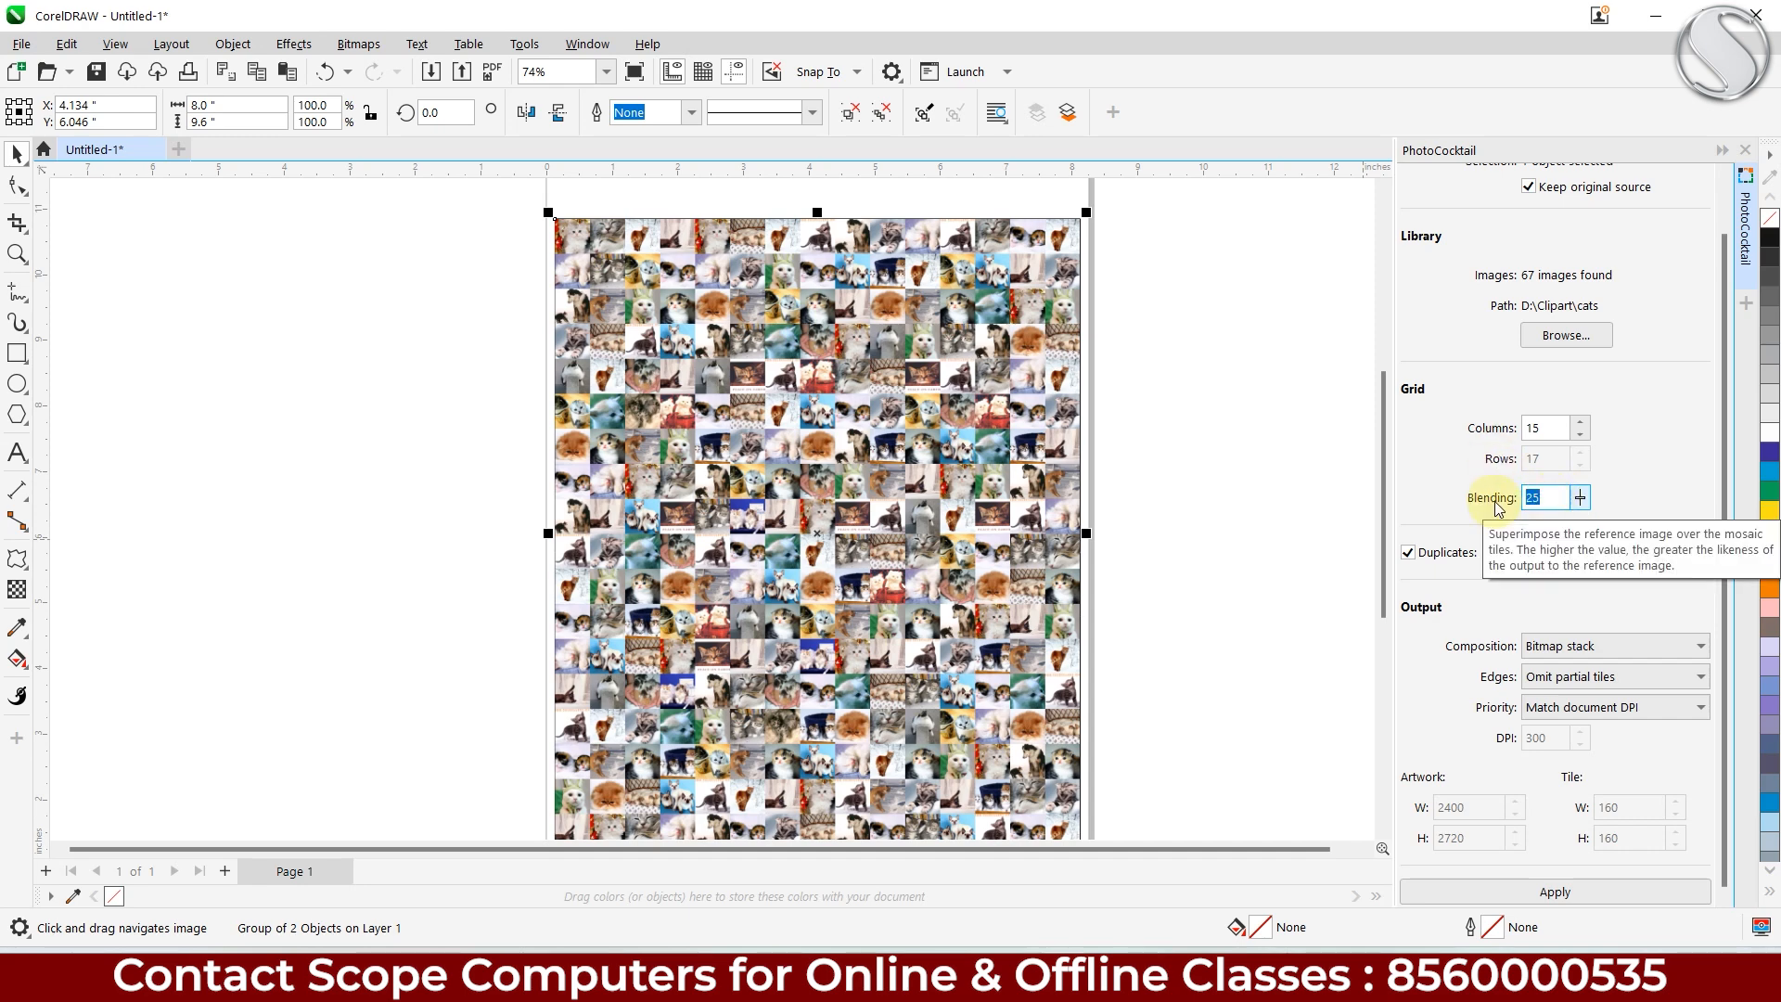
pyautogui.write('75')
pyautogui.press('Return')
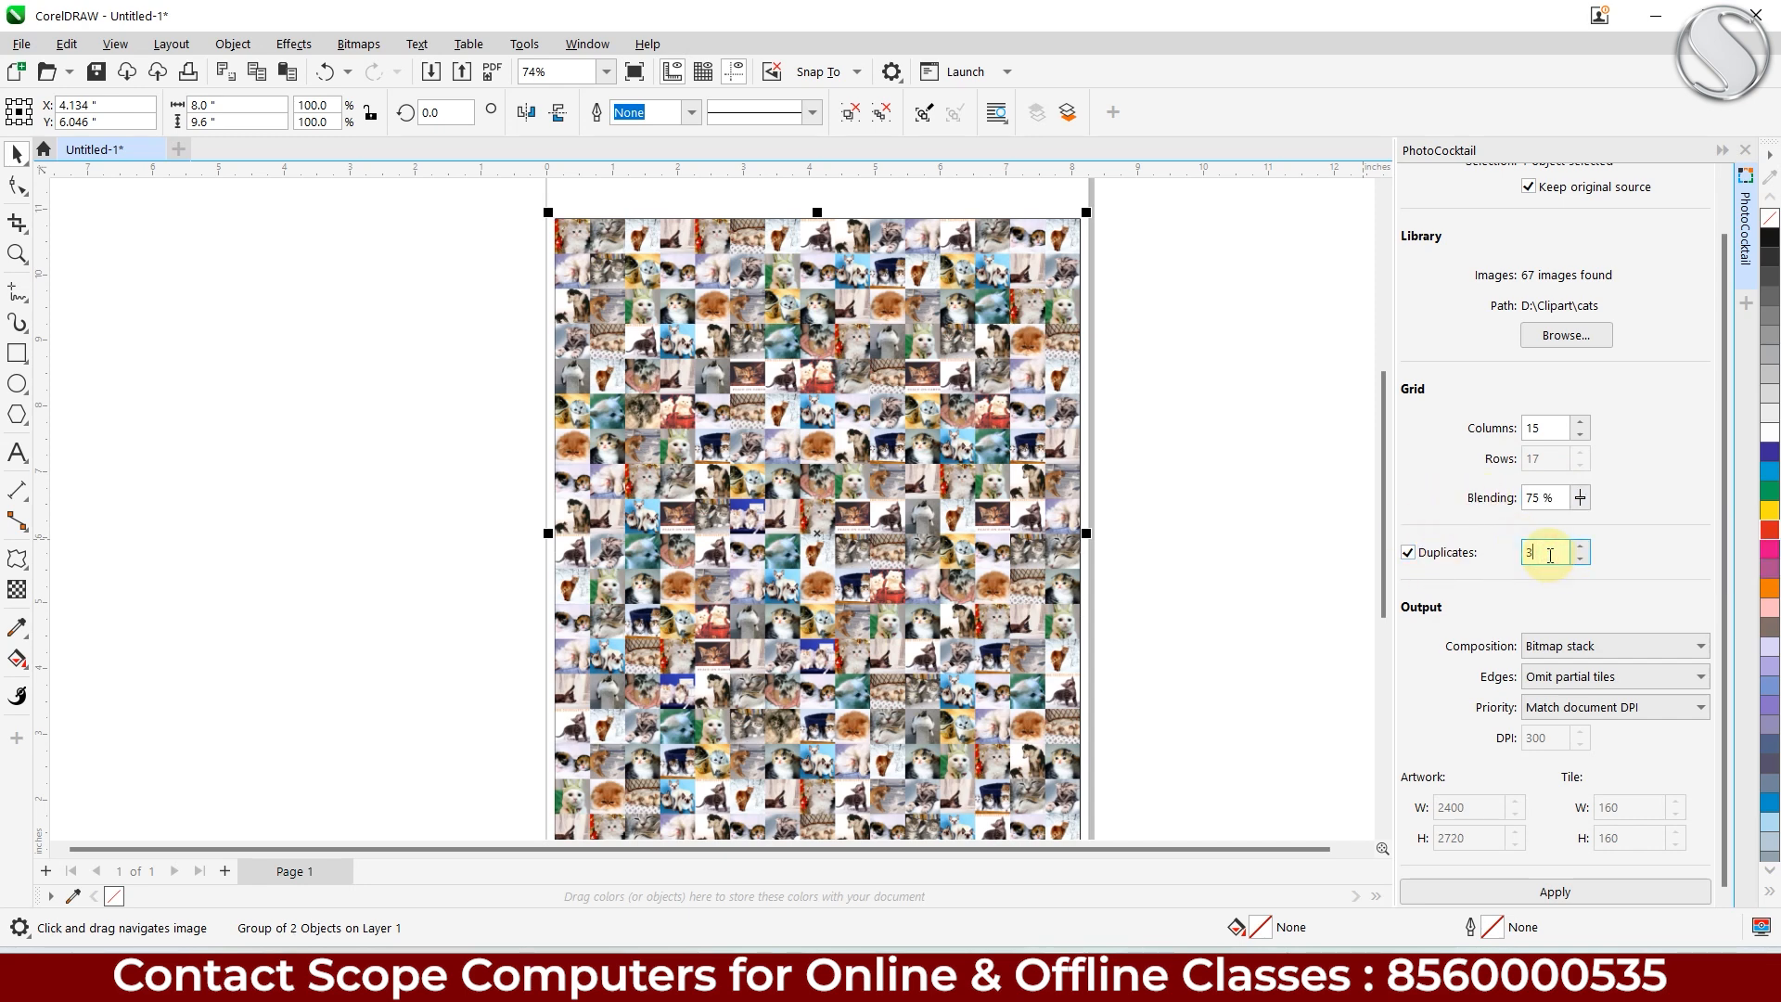
pyautogui.click(1532, 891)
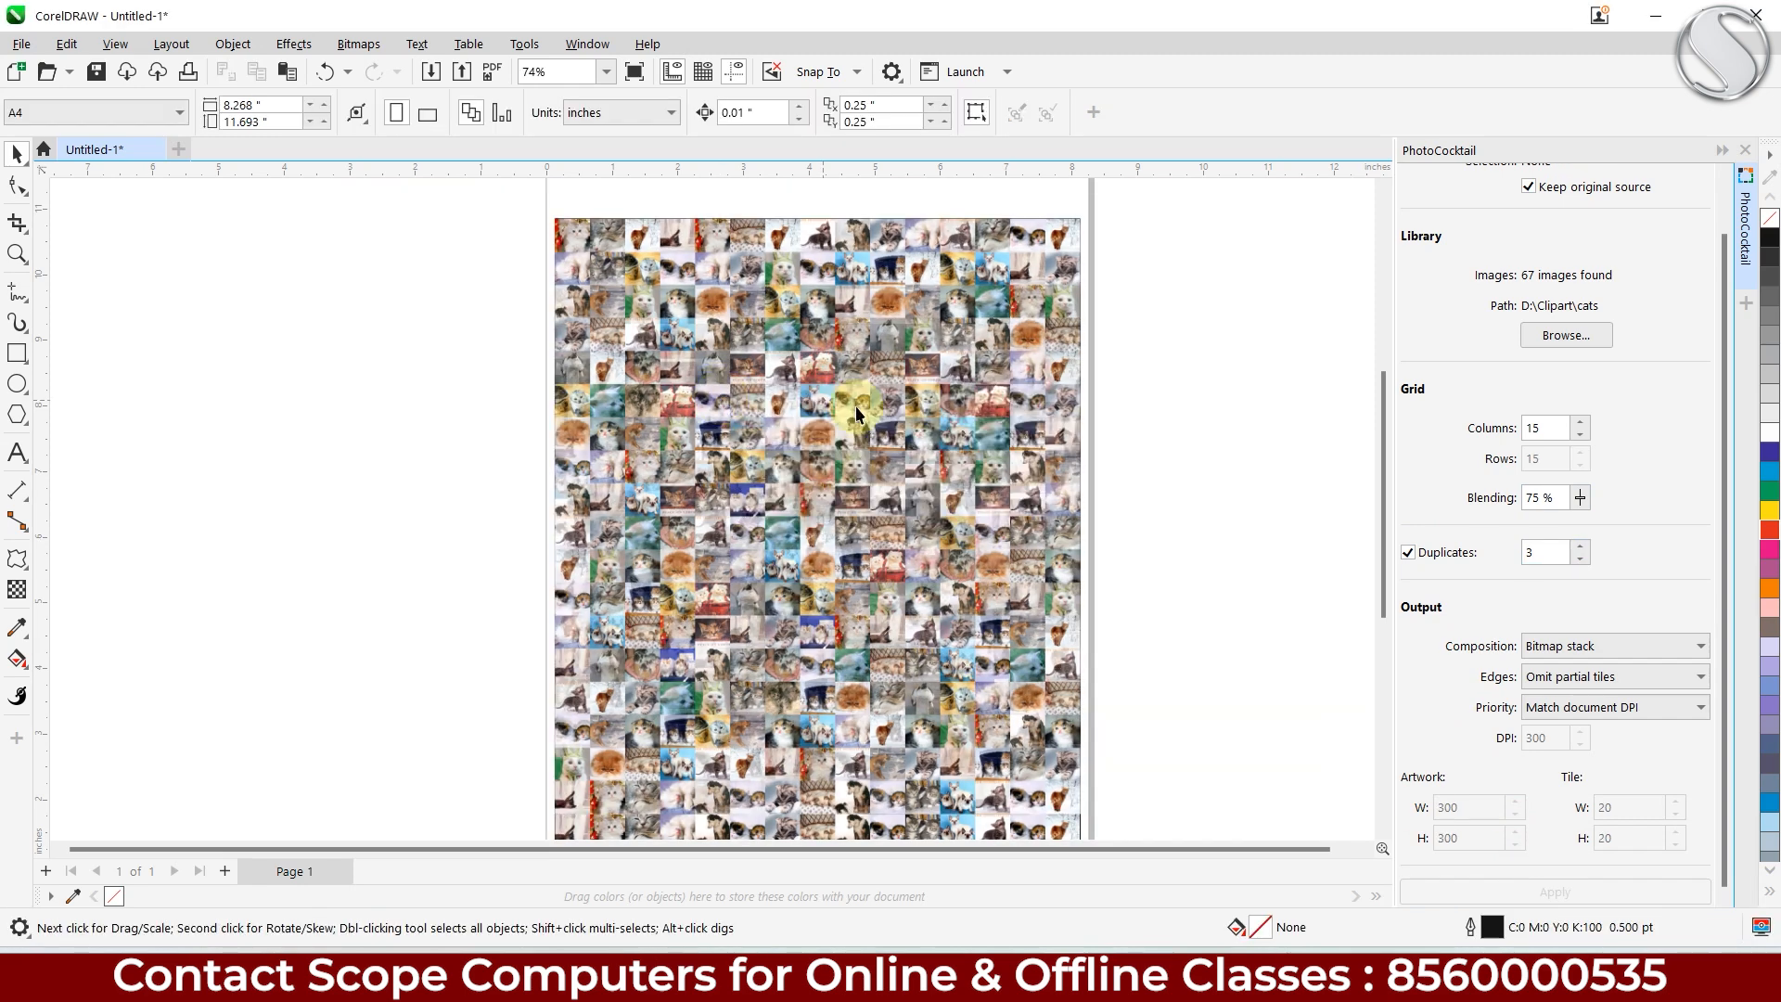
# Step: Move the newly blended mosaic off the page to check its tiles, and delete it
pyautogui.moveTo(914, 425); pyautogui.dragTo(179, 408)
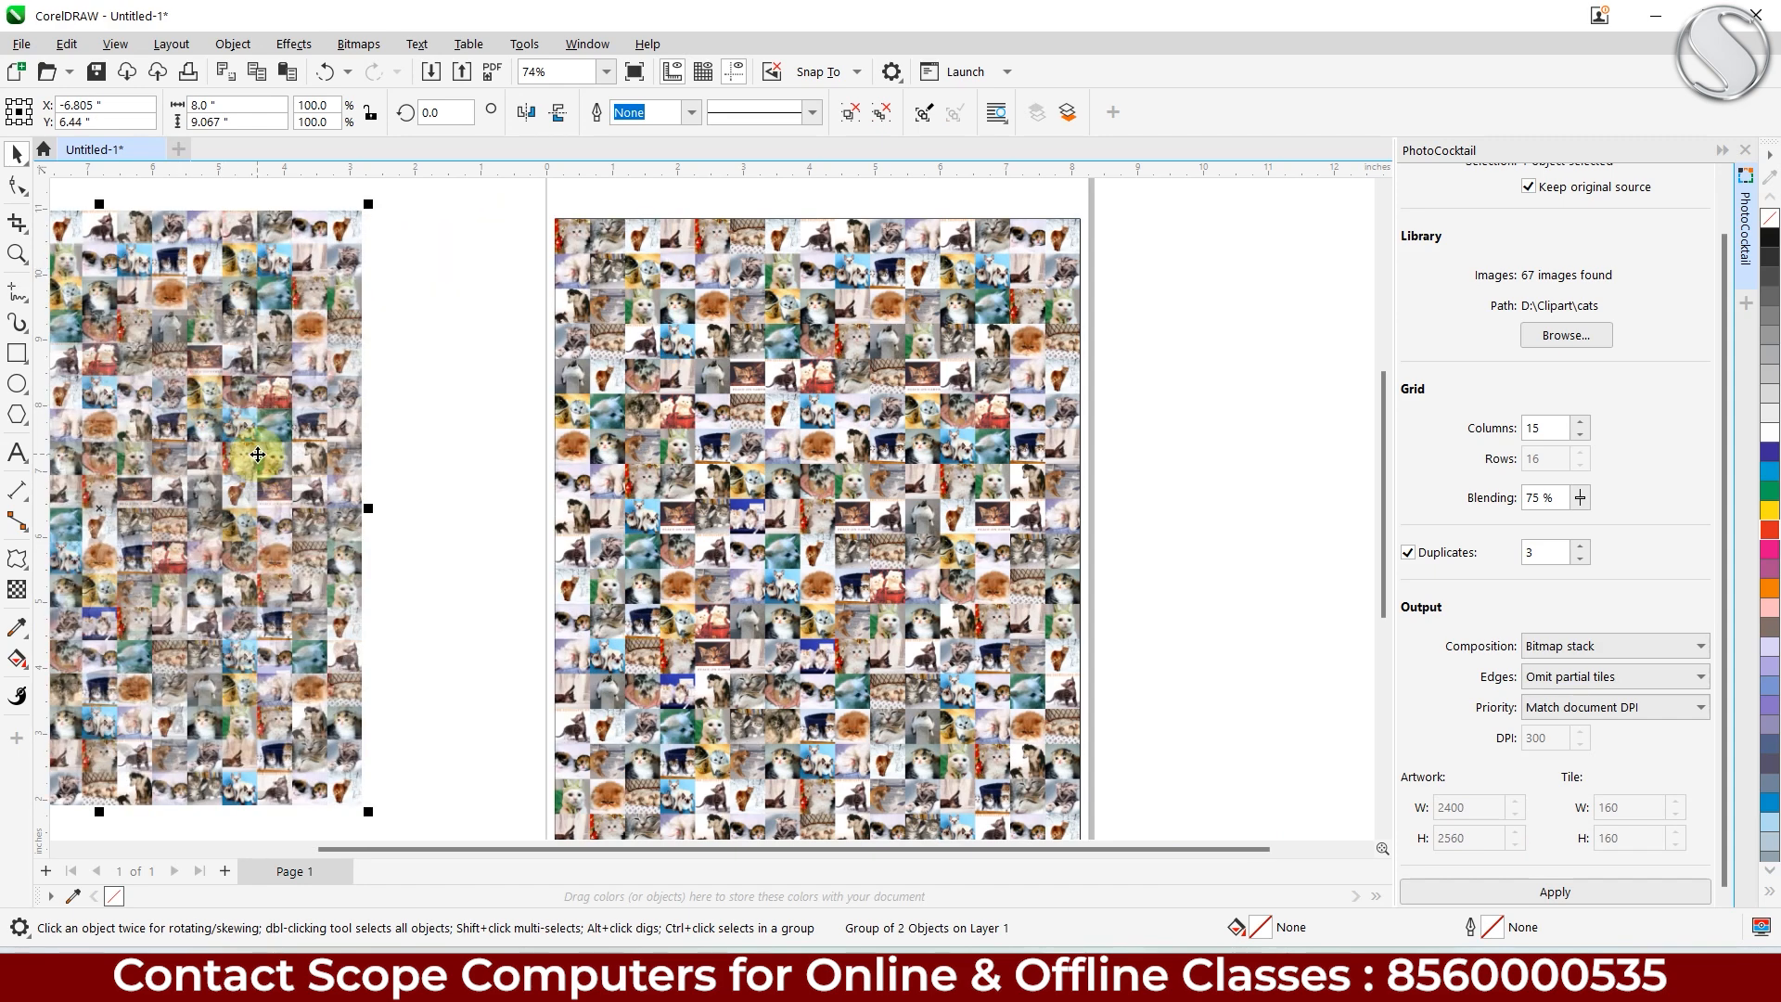
pyautogui.scroll(4, 269, 460)
pyautogui.scroll(1, 280, 461)
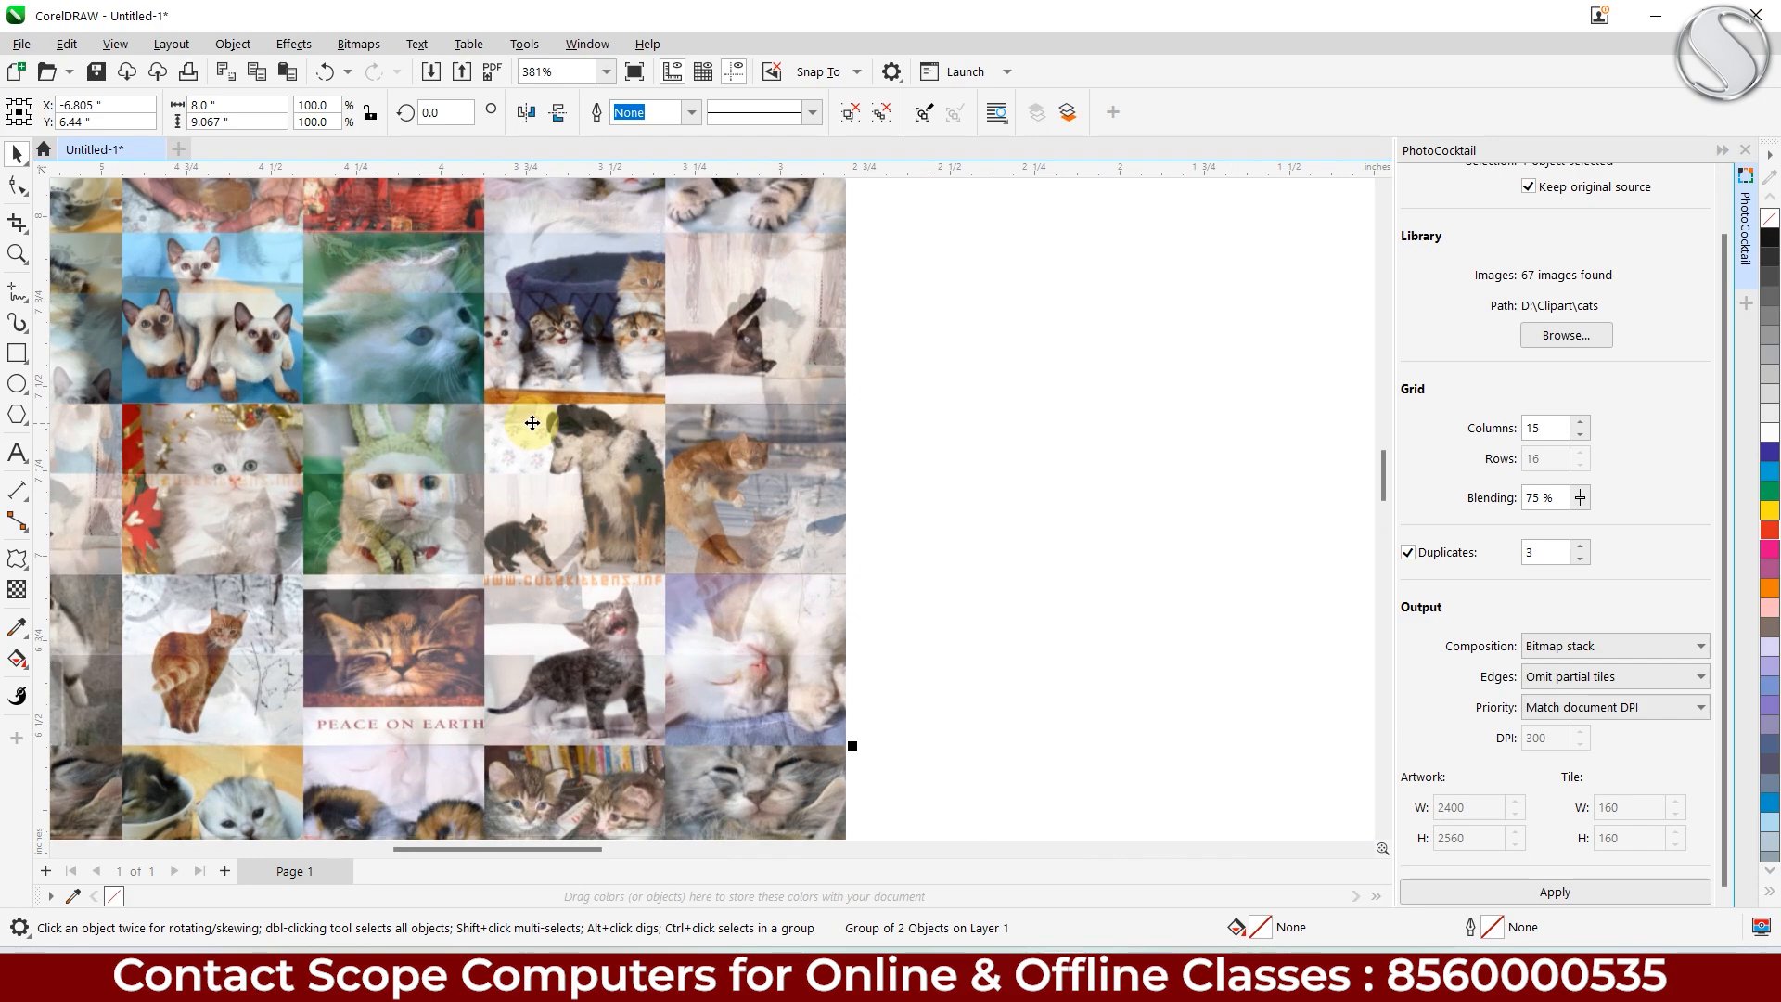
pyautogui.scroll(-5, 536, 419)
pyautogui.press('Delete')
# Step: Move the remaining mosaic out of the rectangle and delete it
pyautogui.scroll(-5, 898, 387)
pyautogui.moveTo(898, 388); pyautogui.dragTo(692, 404)
pyautogui.scroll(-3, 732, 407)
pyautogui.moveTo(1041, 348); pyautogui.dragTo(671, 355)
pyautogui.press('Delete')
# Step: Apply the PhotoCocktail effect to the empty rectangle again and inspect the resulting mosaic tiles
pyautogui.click(1043, 413)
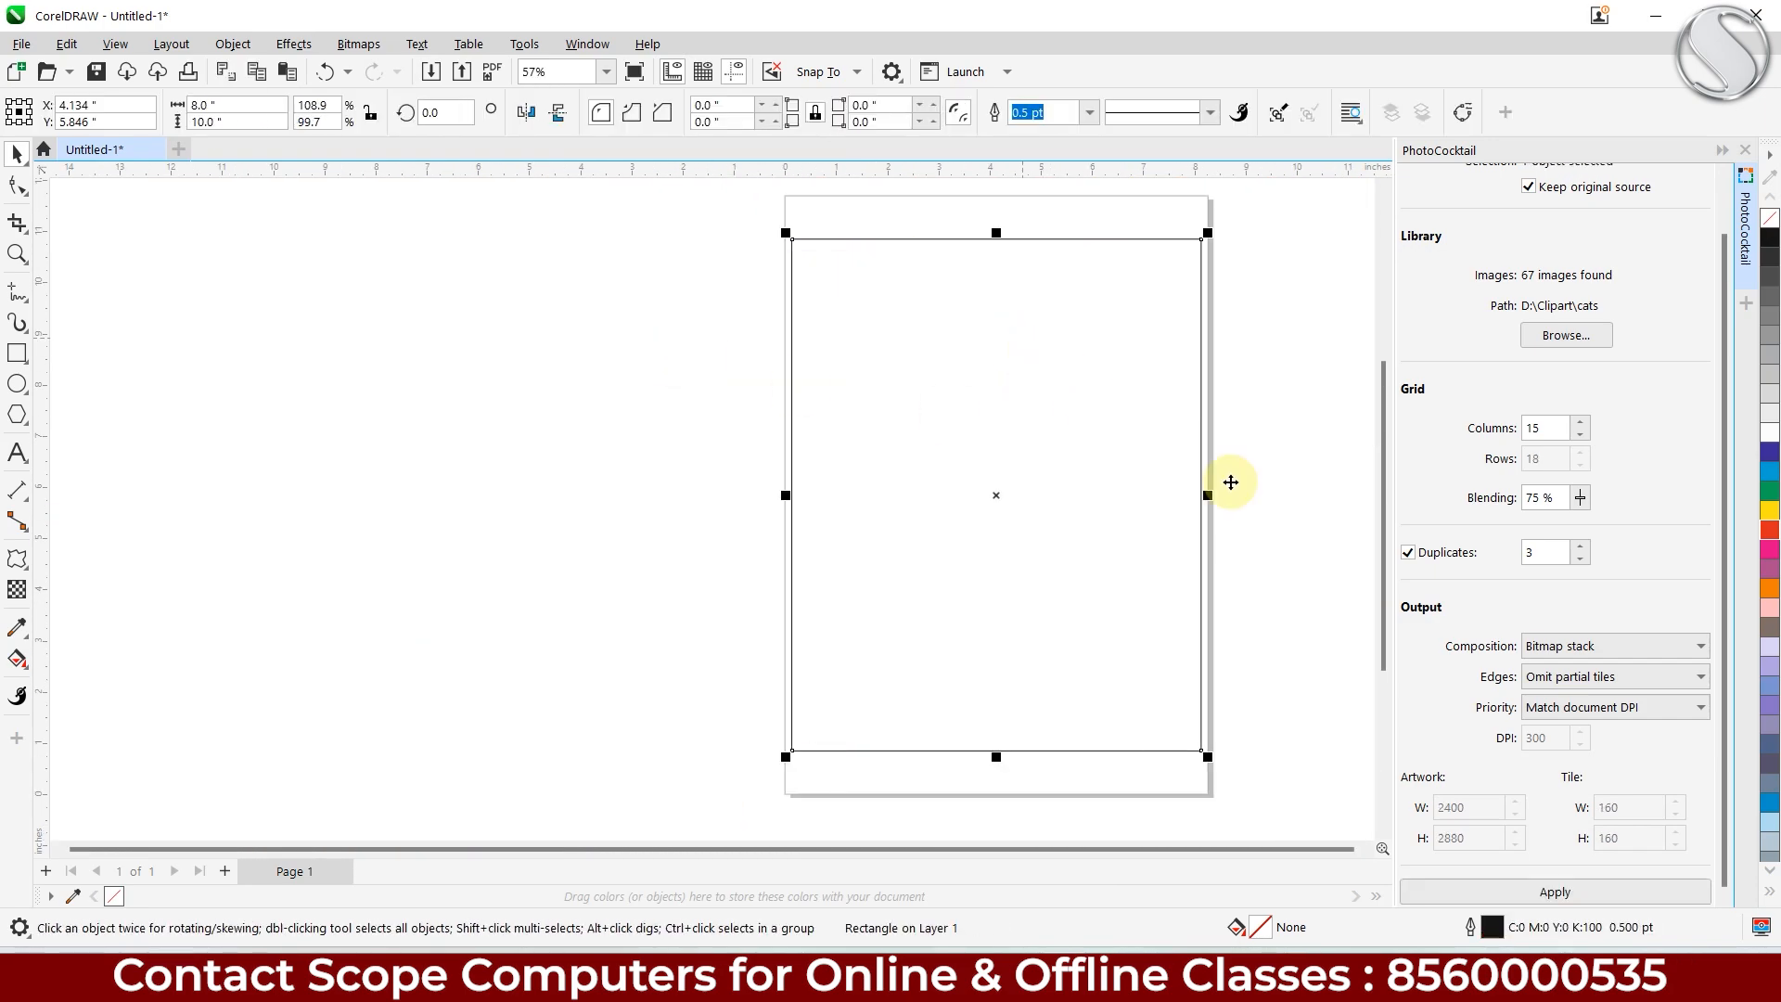
pyautogui.click(1555, 892)
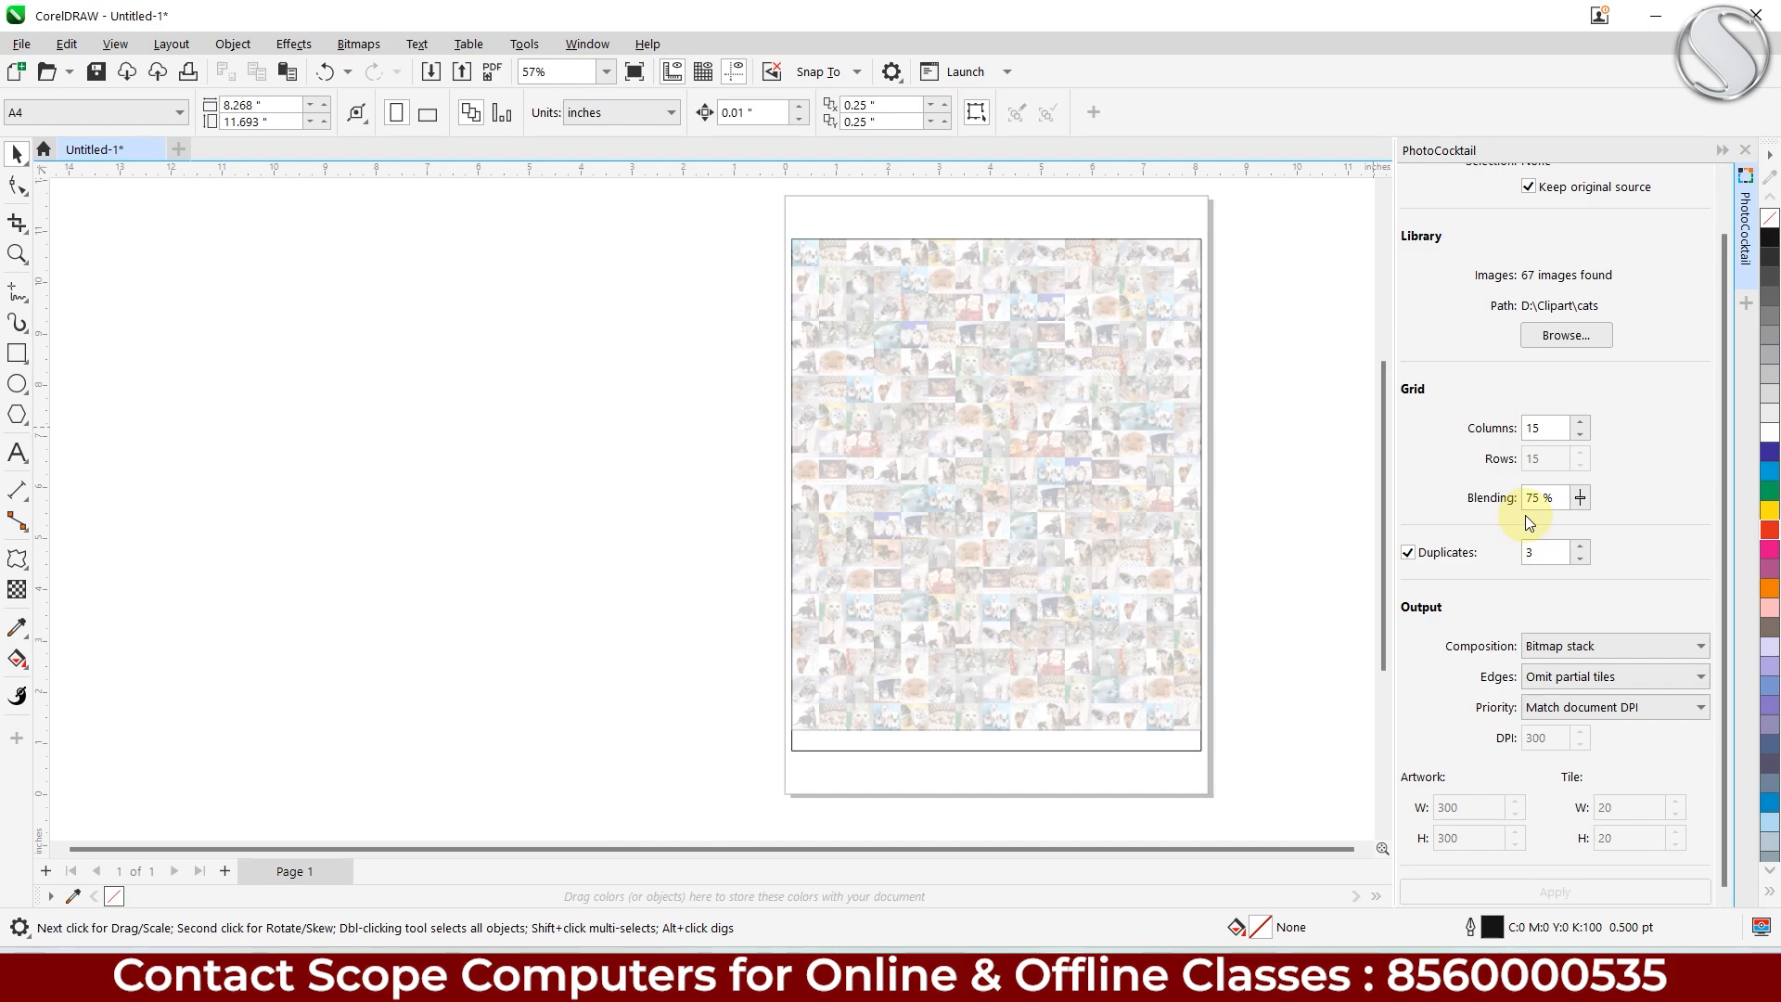
pyautogui.scroll(4, 954, 325)
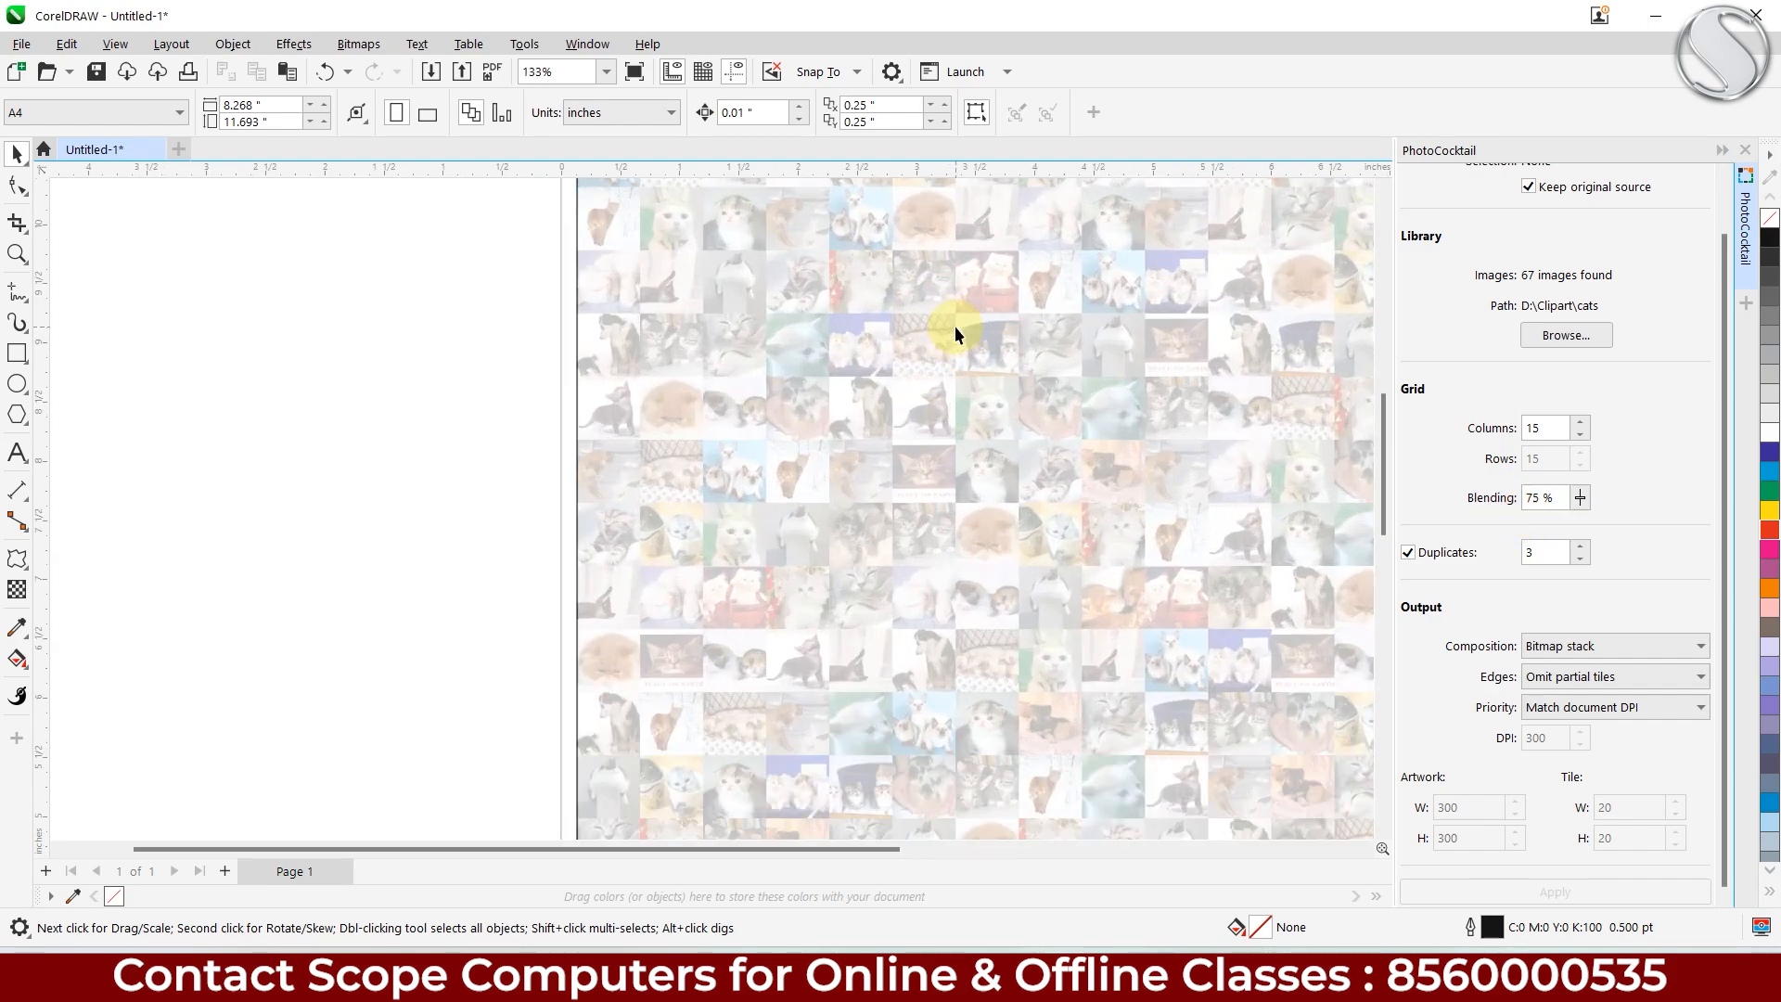
pyautogui.scroll(-3, 955, 325)
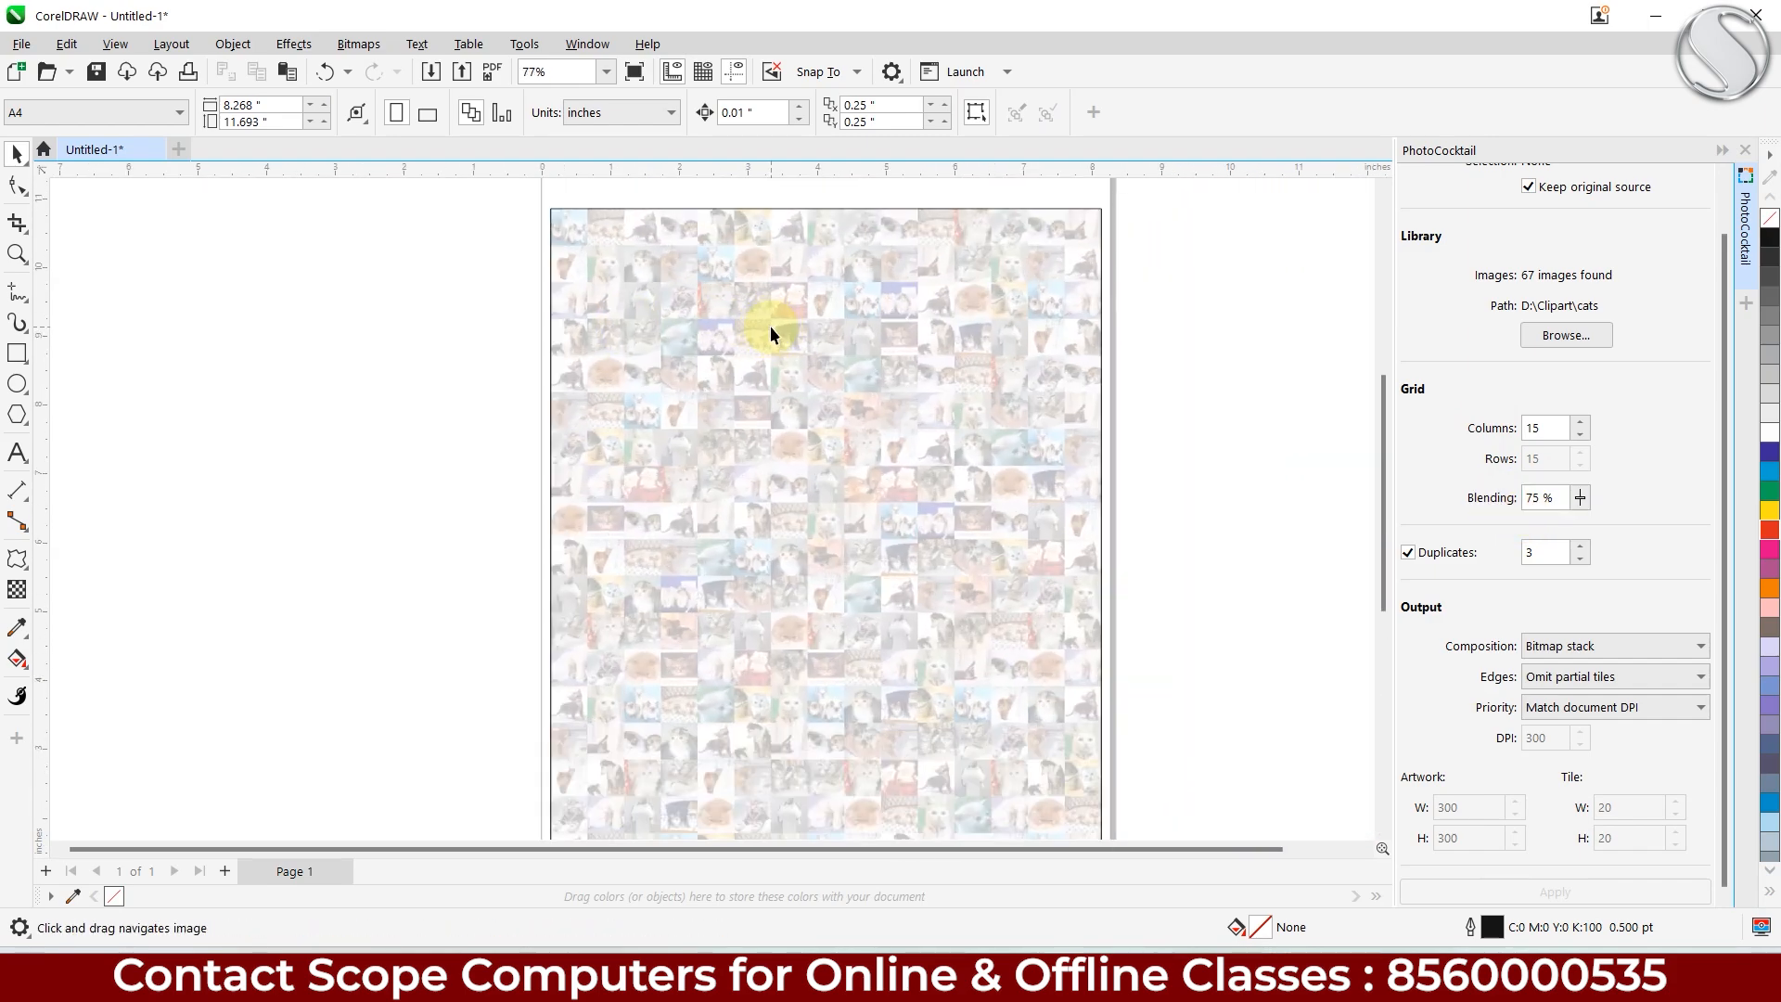
pyautogui.scroll(-1, 770, 325)
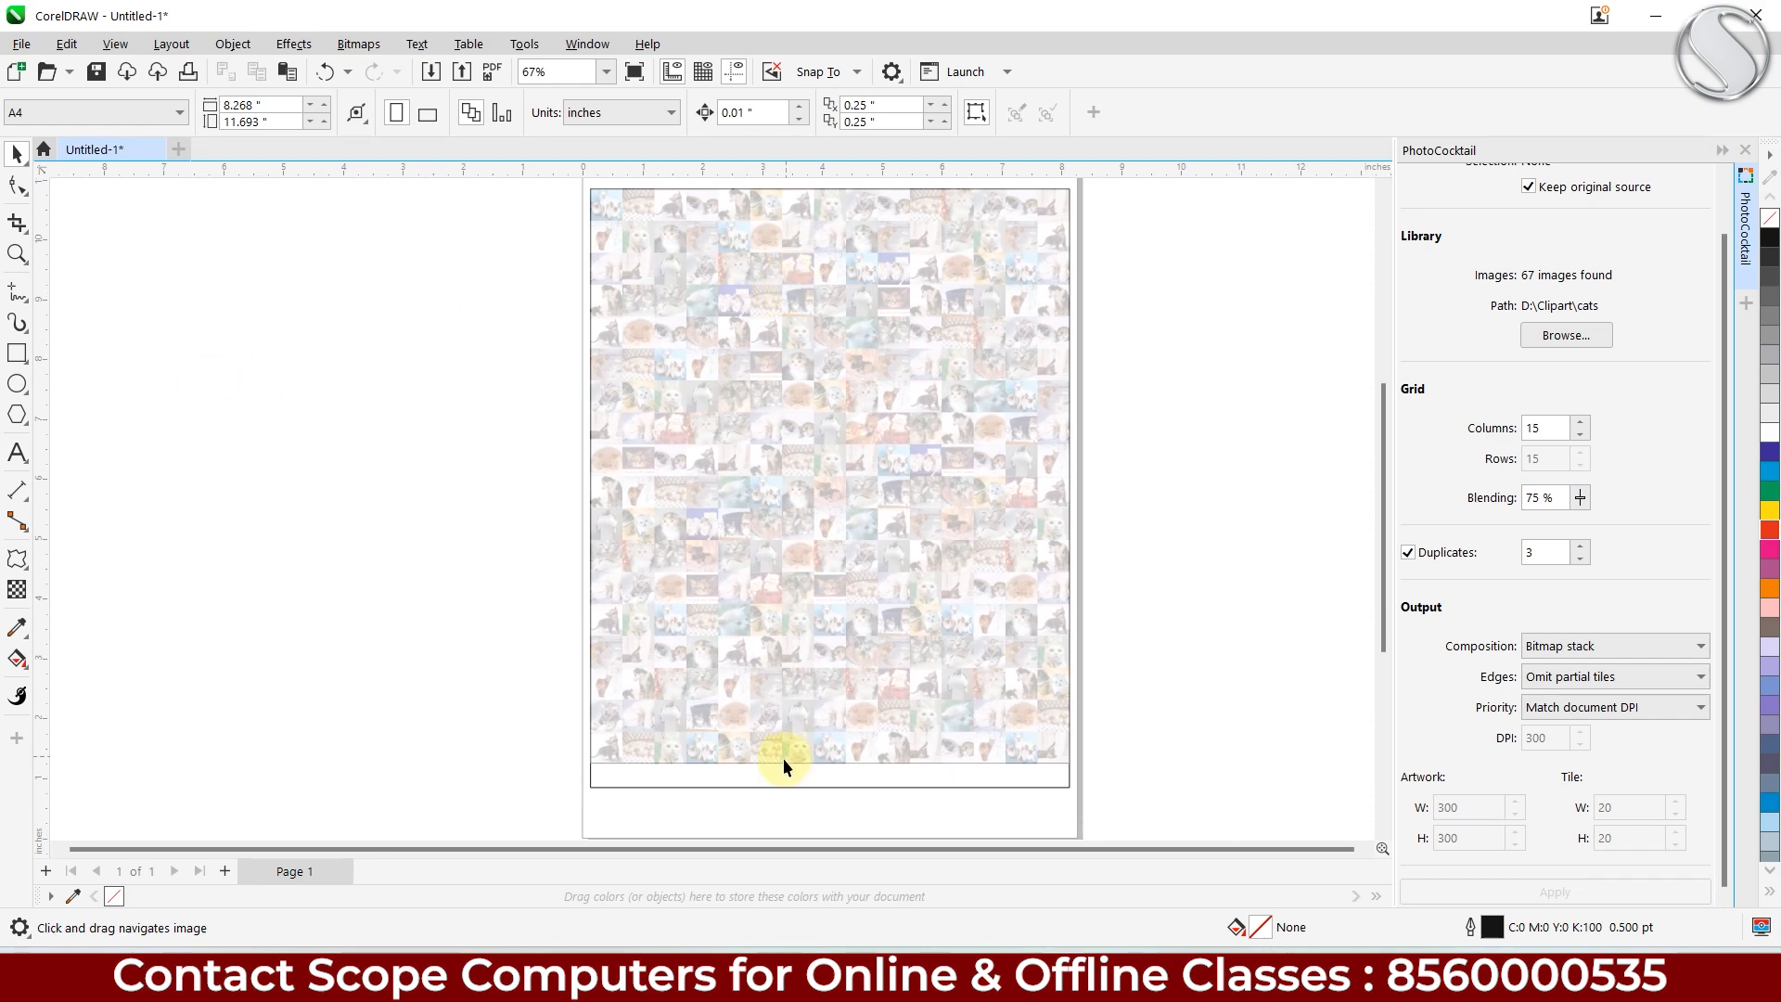
# Step: Shrink the rectangle around the mosaic to about 6.14 by 7.75 inches, centred inside the mosaic
pyautogui.click(704, 784)
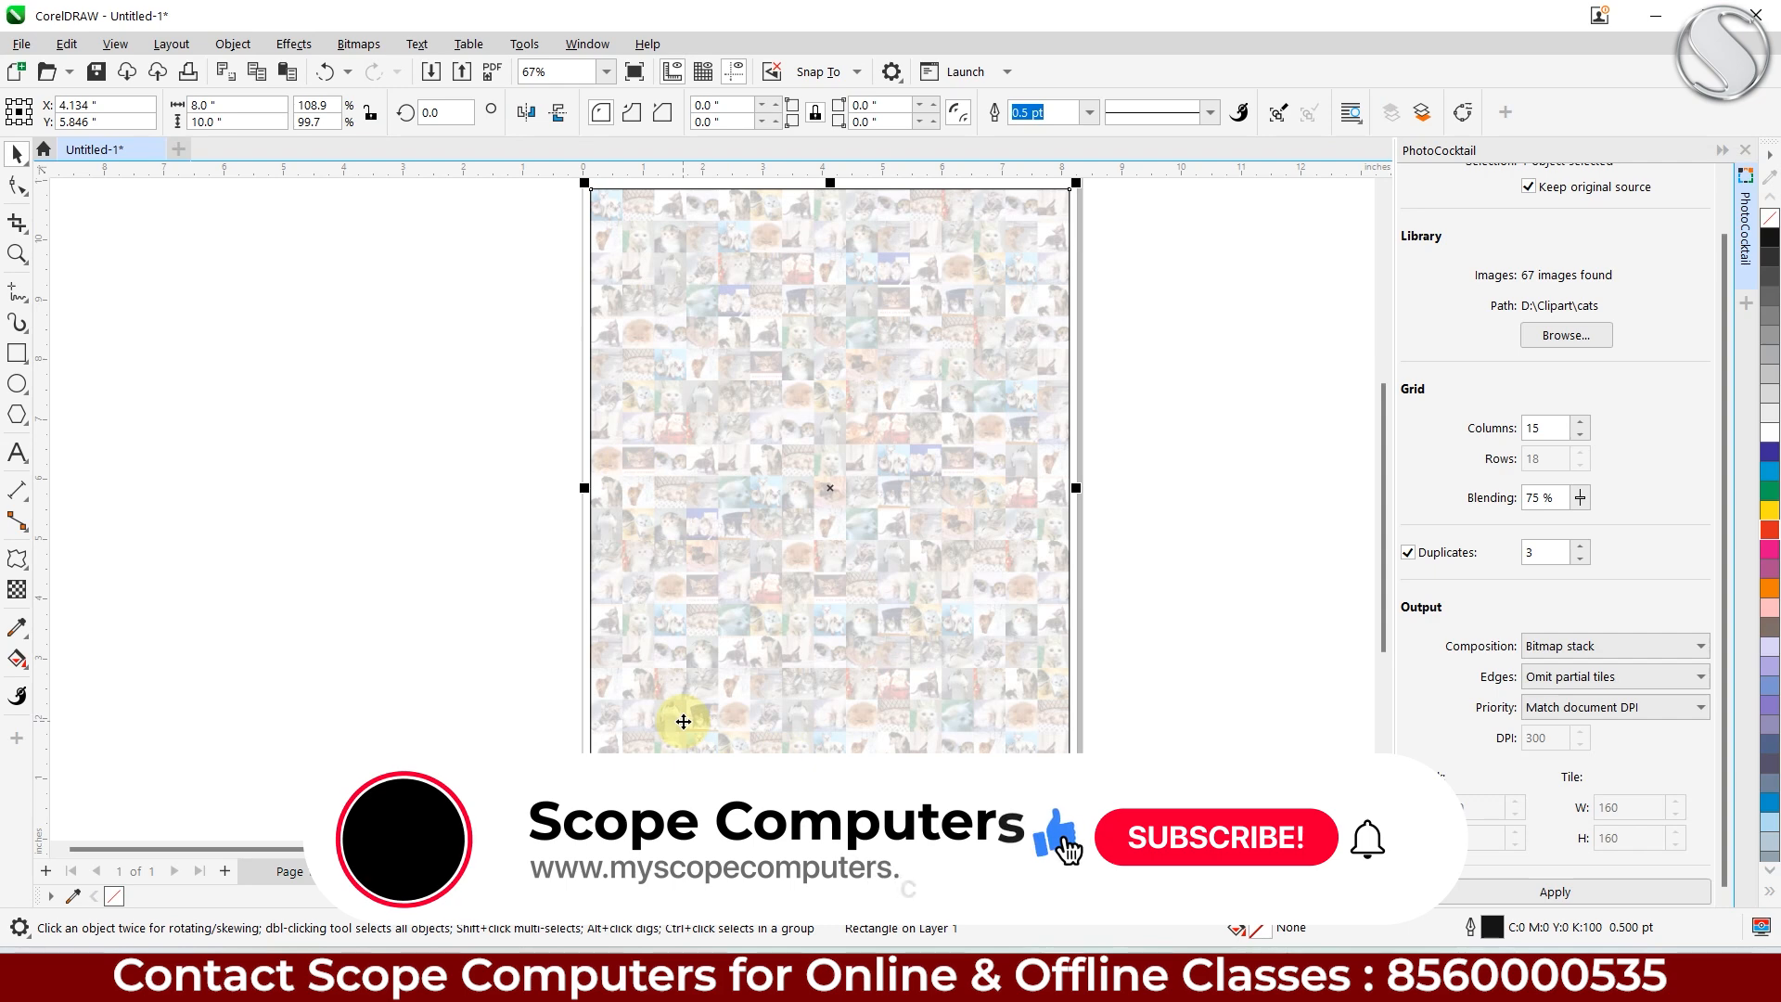
pyautogui.moveTo(583, 487); pyautogui.dragTo(597, 482)
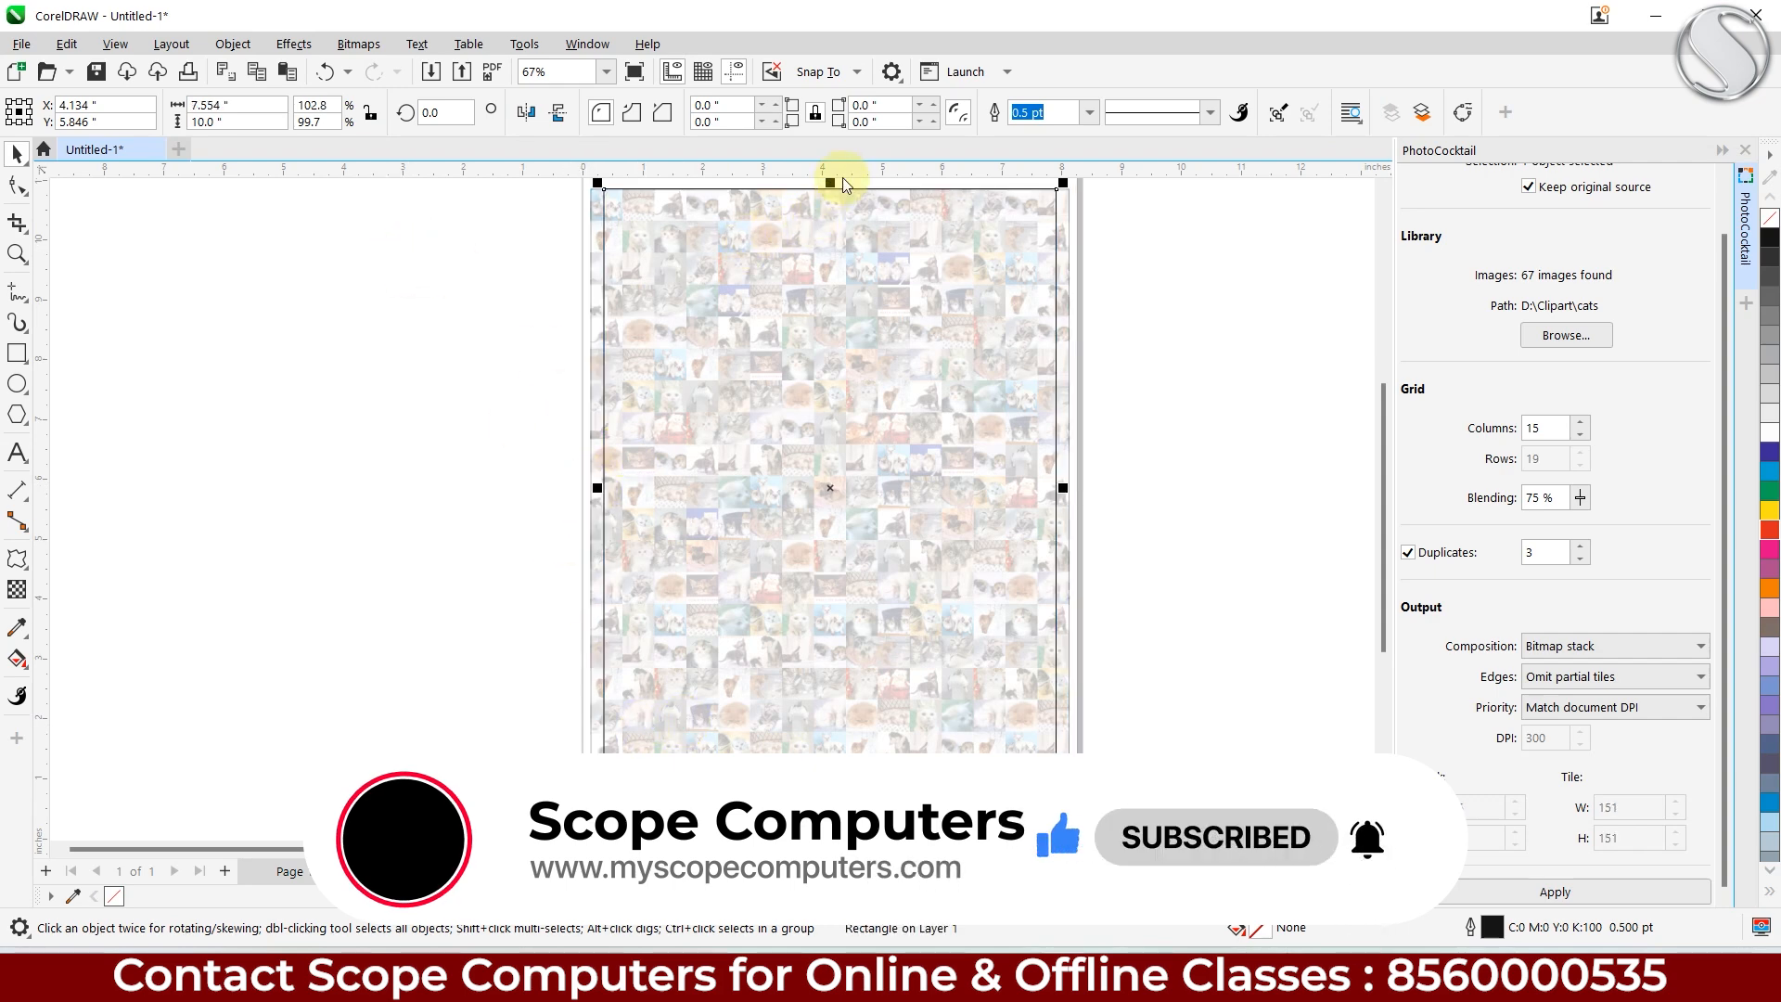
pyautogui.moveTo(836, 189); pyautogui.dragTo(816, 206)
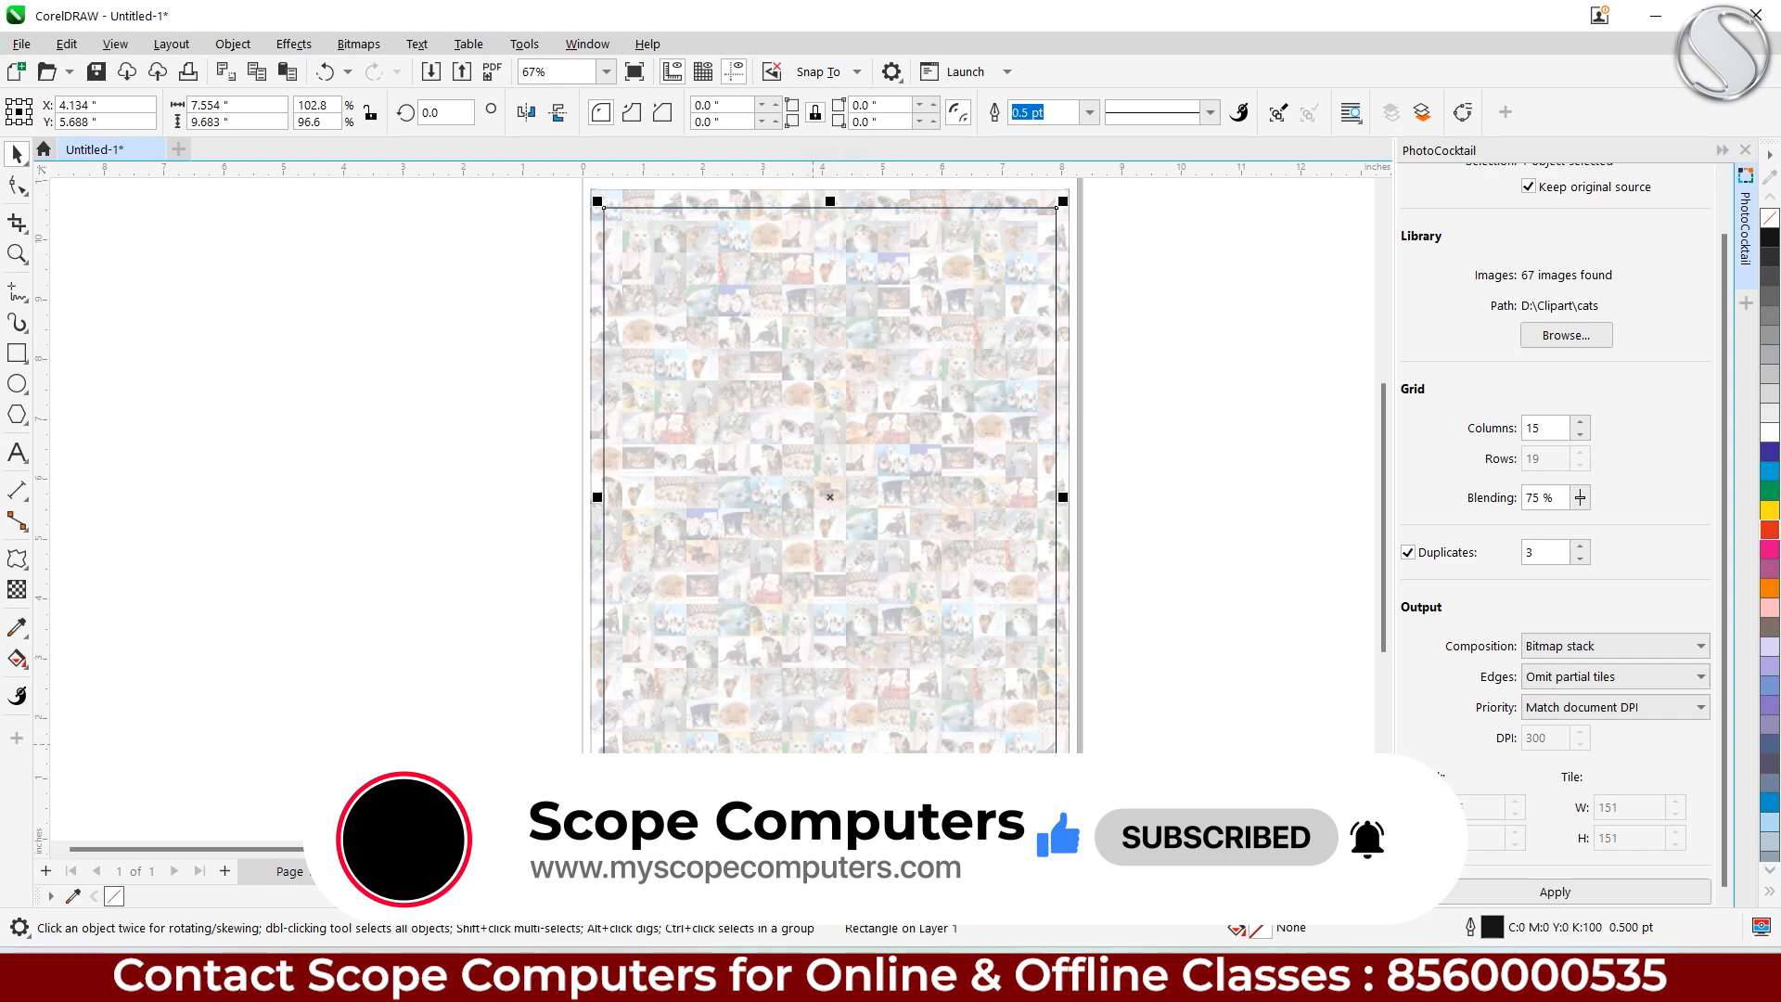
pyautogui.moveTo(830, 794); pyautogui.dragTo(816, 738)
pyautogui.moveTo(1059, 741); pyautogui.dragTo(1016, 737)
pyautogui.moveTo(831, 693); pyautogui.dragTo(830, 722)
# Step: Try red, magenta and black fills on the inner rectangle and remove its outline
pyautogui.click(1771, 546)
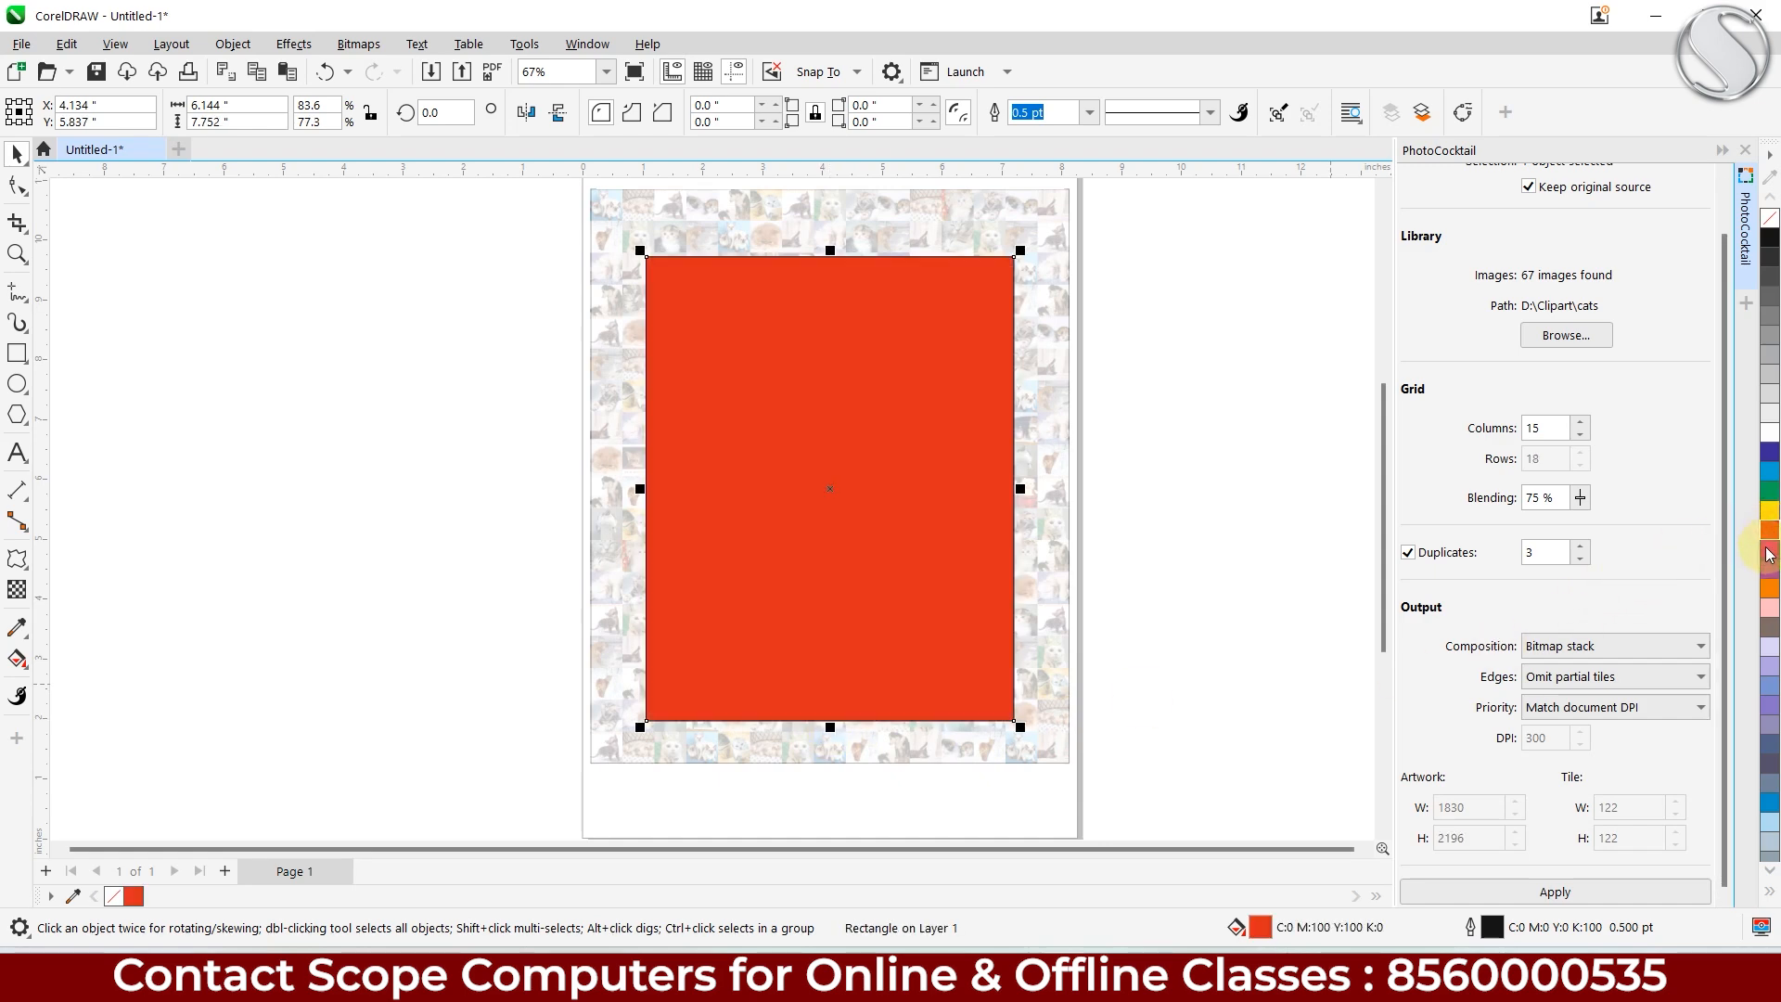
pyautogui.click(1768, 551)
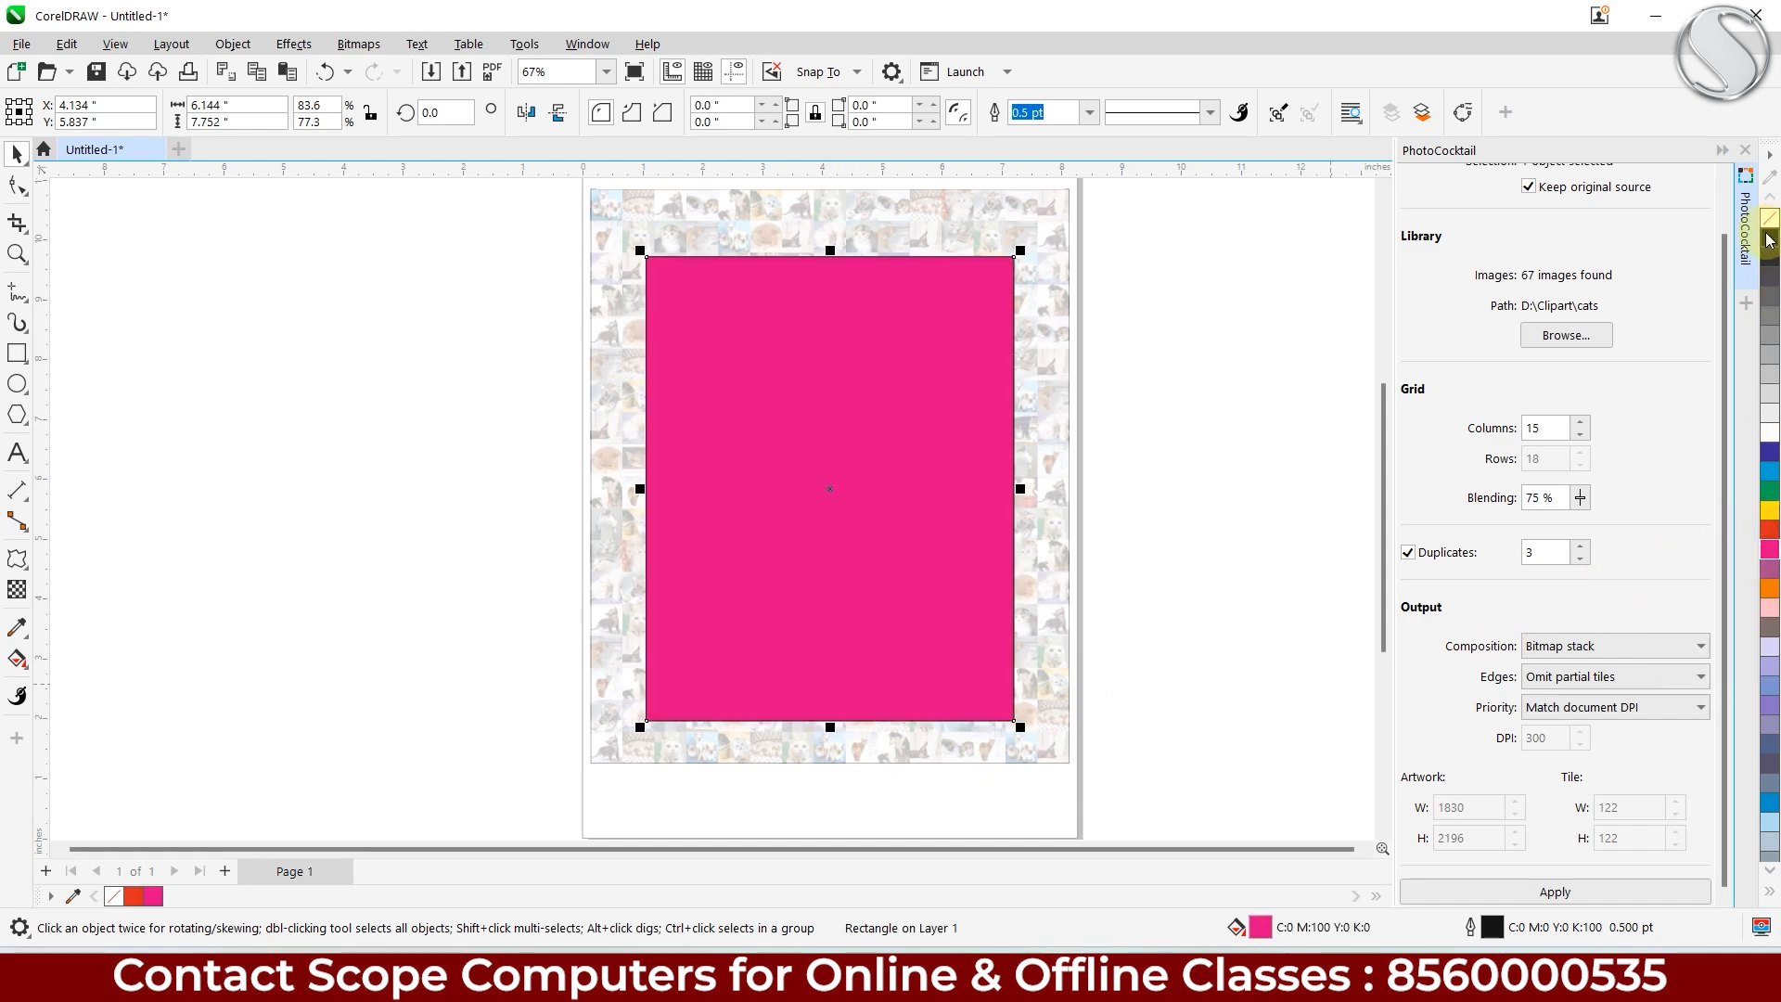
pyautogui.click(1768, 240)
pyautogui.rightClick(1769, 217)
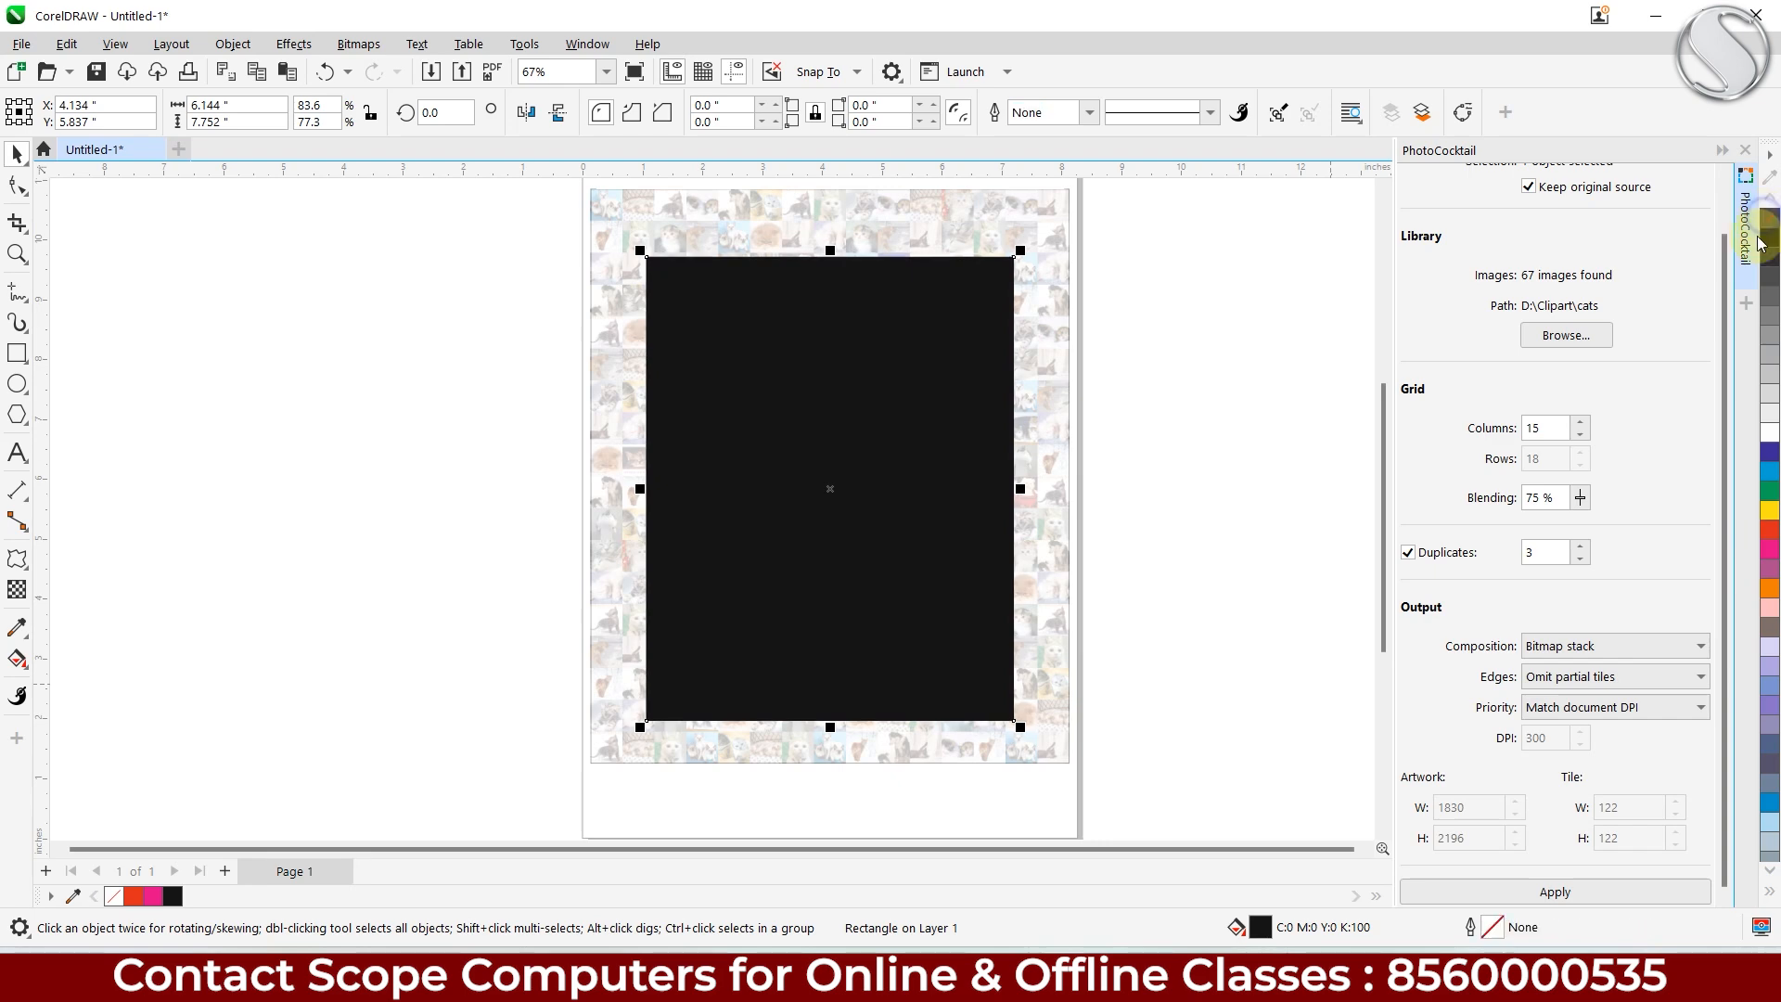
# Step: Give the inner rectangle a blue outline and fill, both C:60 M:40 Y:0 K:0
pyautogui.rightClick(1772, 690)
pyautogui.click(1772, 691)
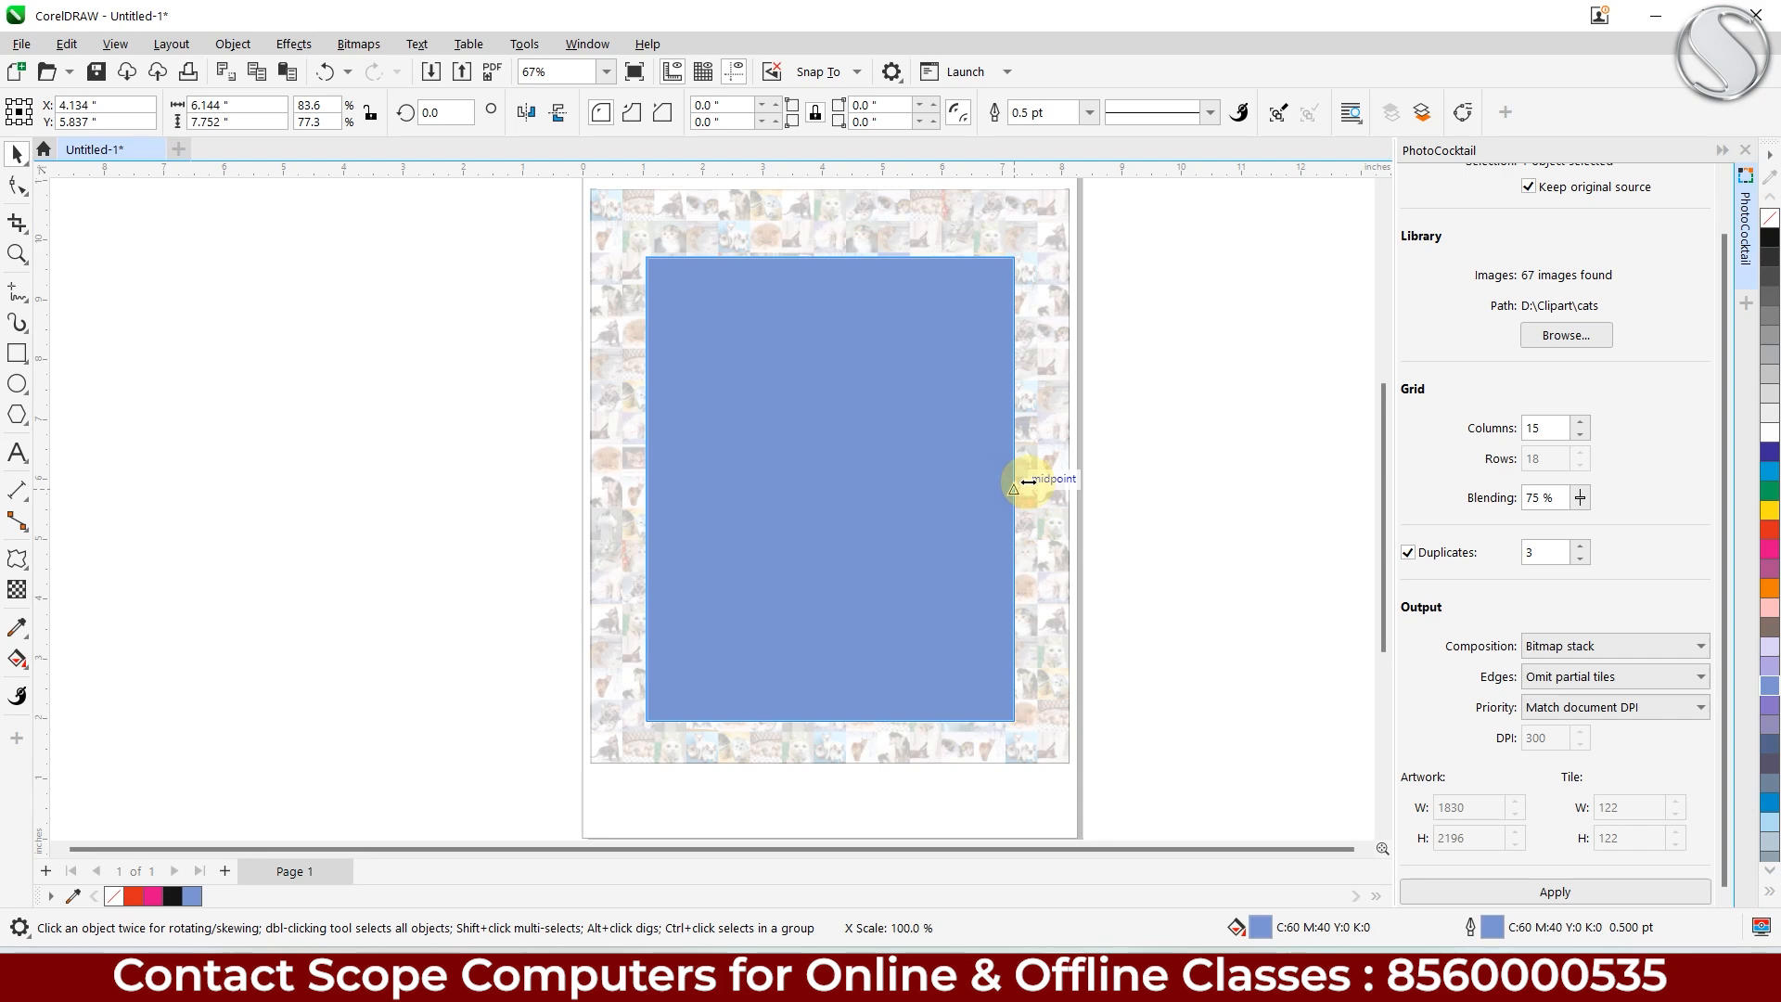
# Step: Stretch the blue rectangle's upper edge to a height of about 8.12 inches and move its centre to about X 3.92, Y 6.26 inches
pyautogui.keyDown('shift'); pyautogui.click(601, 309); pyautogui.keyUp('shift')
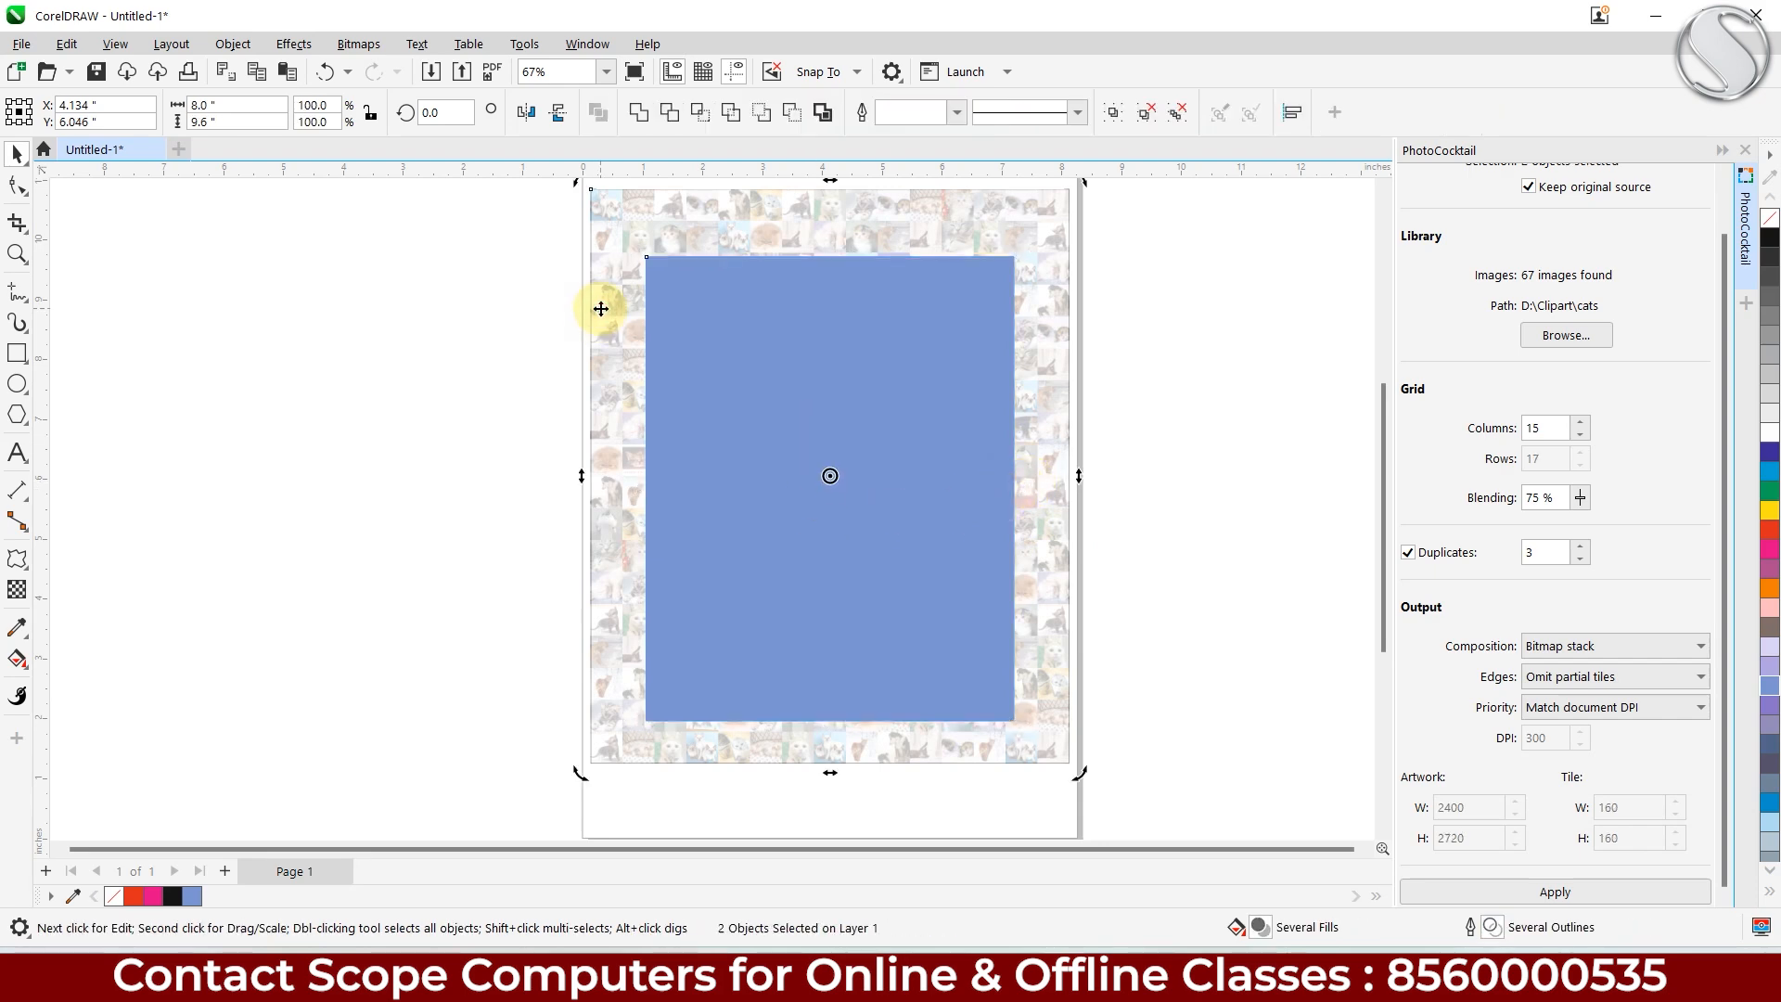
pyautogui.hotkey('shift', 'F4')
pyautogui.click(329, 277)
pyautogui.moveTo(330, 224); pyautogui.dragTo(1078, 774)
pyautogui.hotkey('shift', 'F2')
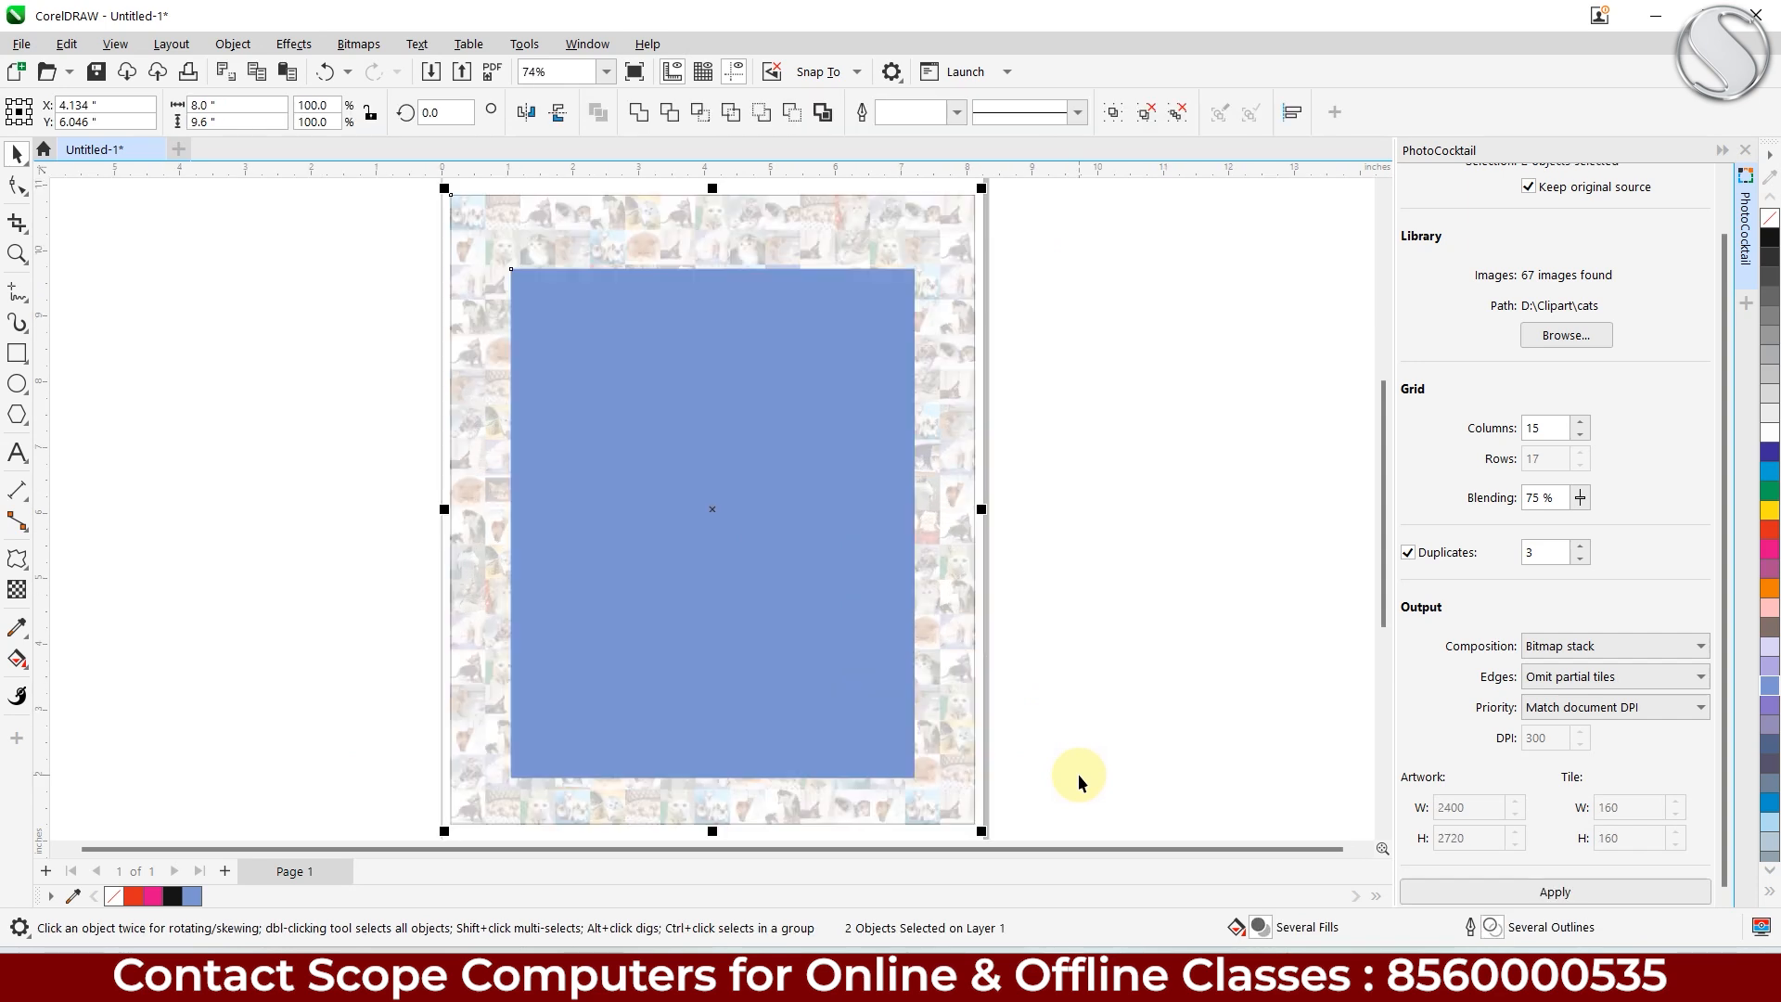
pyautogui.click(258, 280)
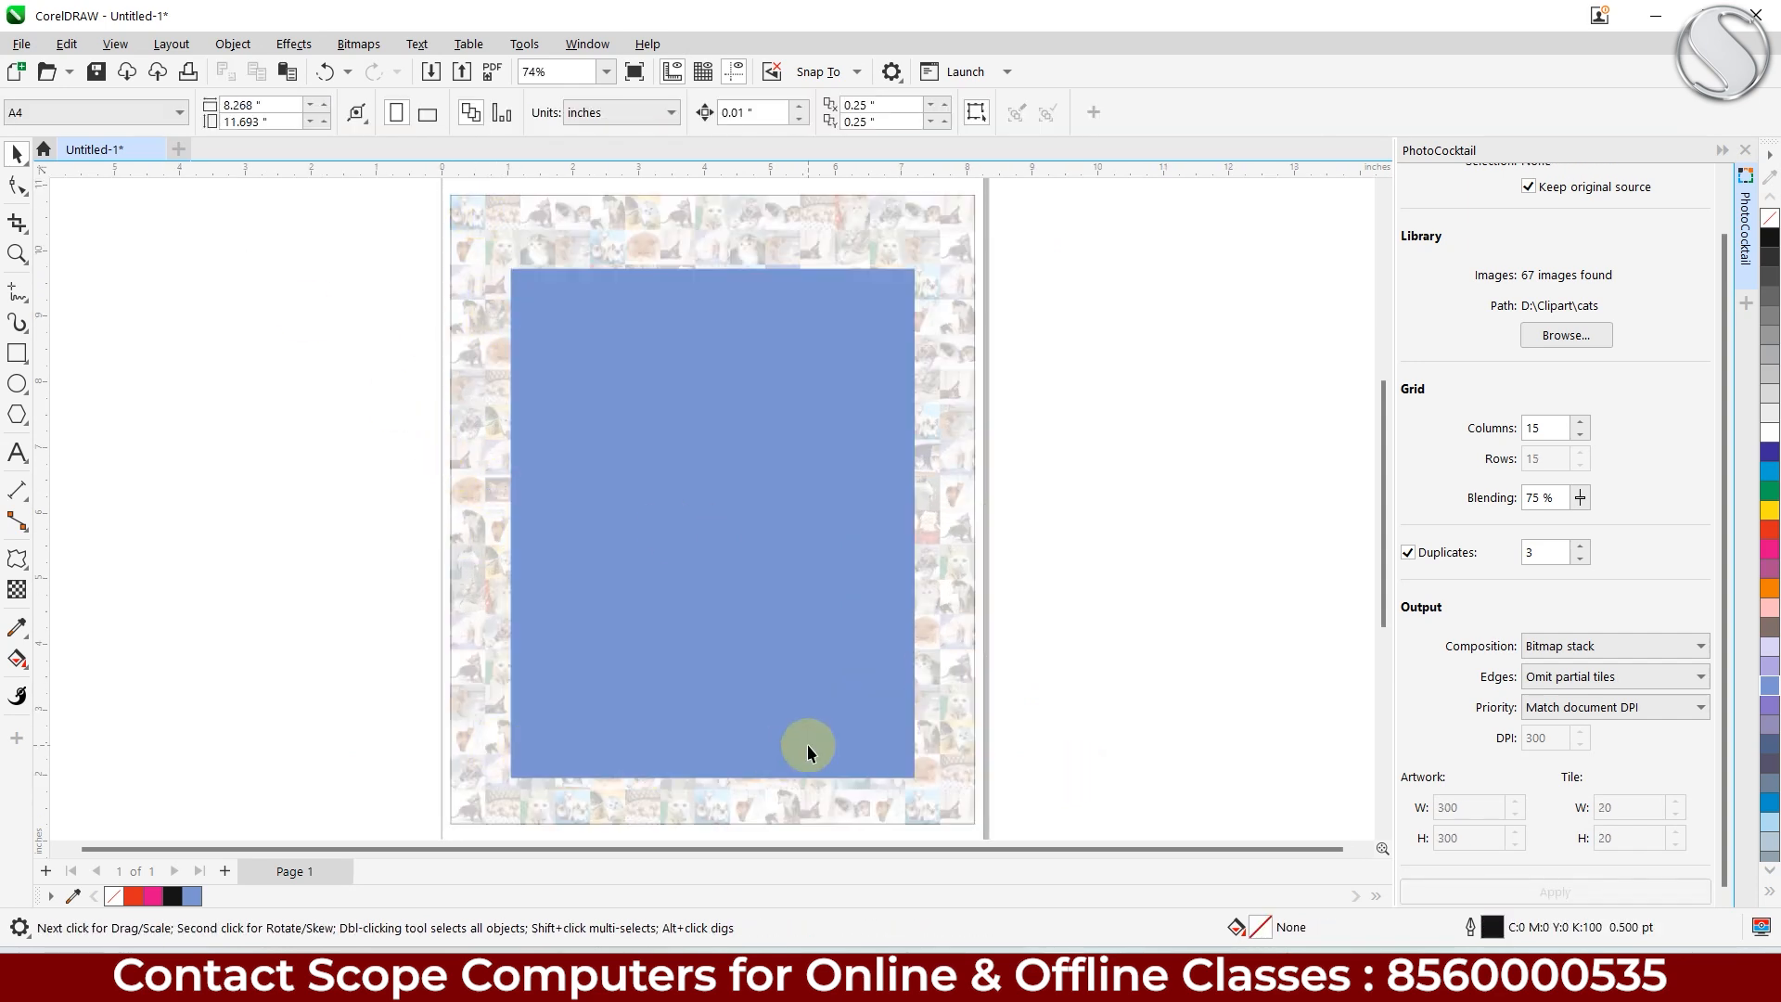
pyautogui.click(892, 306)
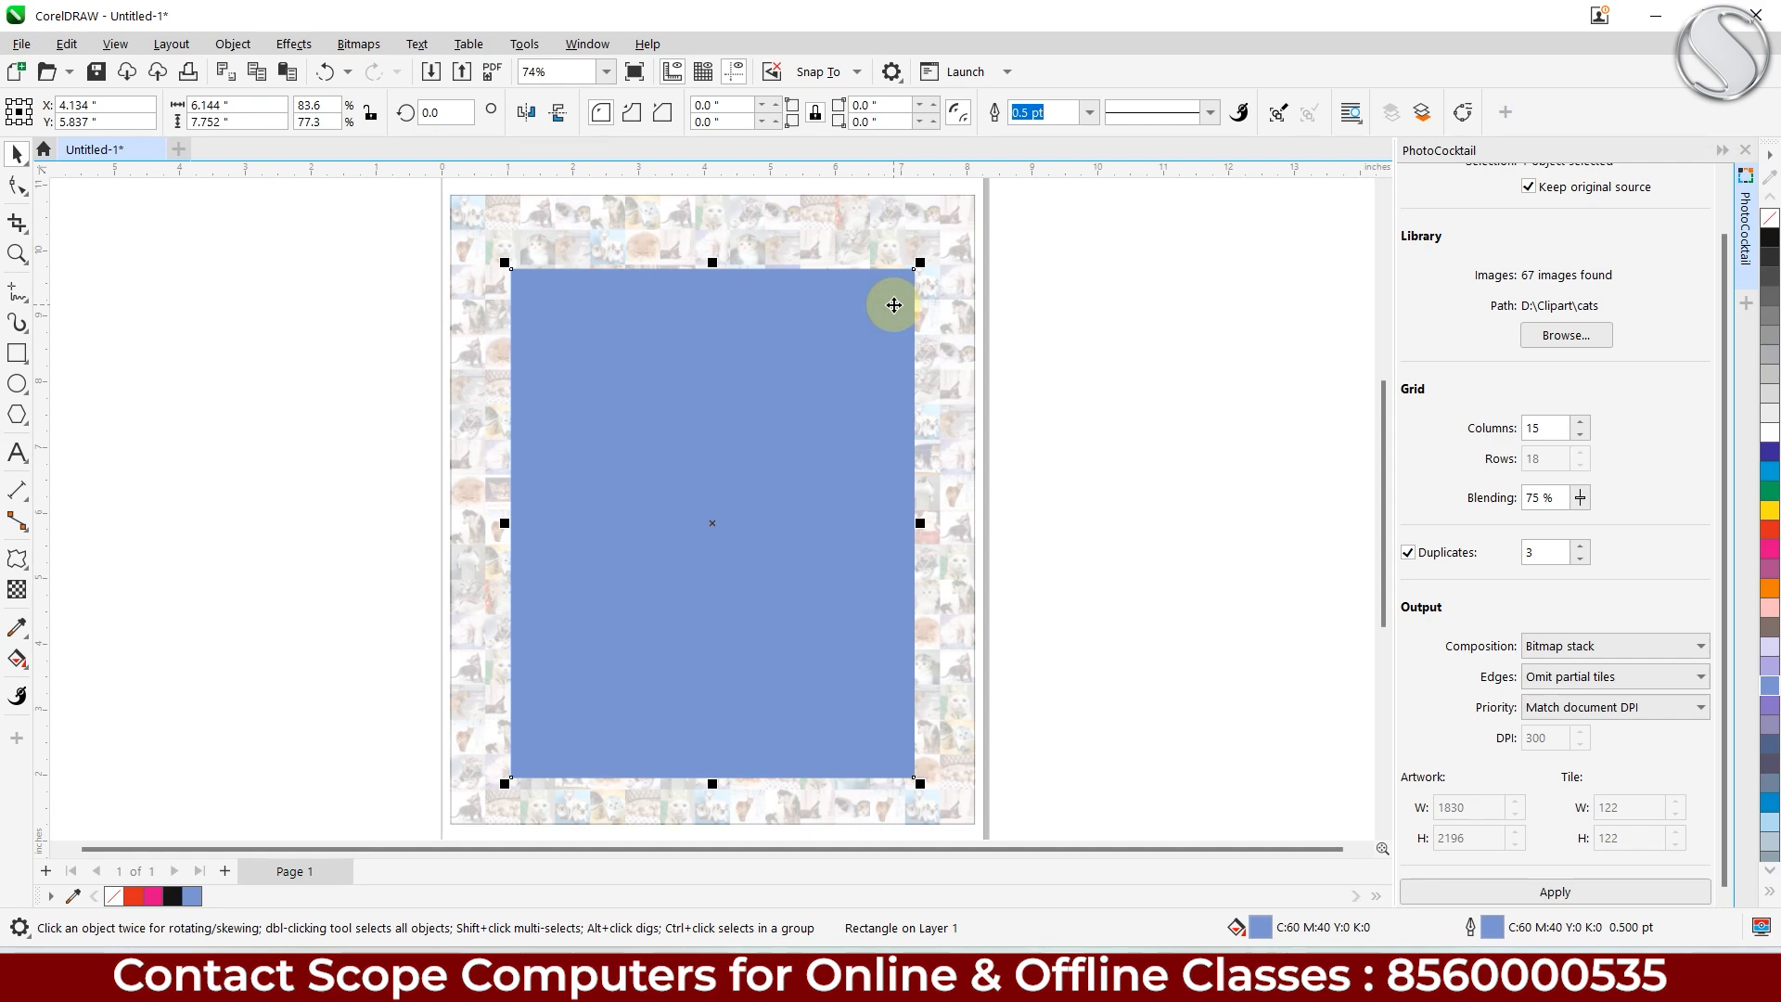
pyautogui.moveTo(712, 262); pyautogui.dragTo(712, 238)
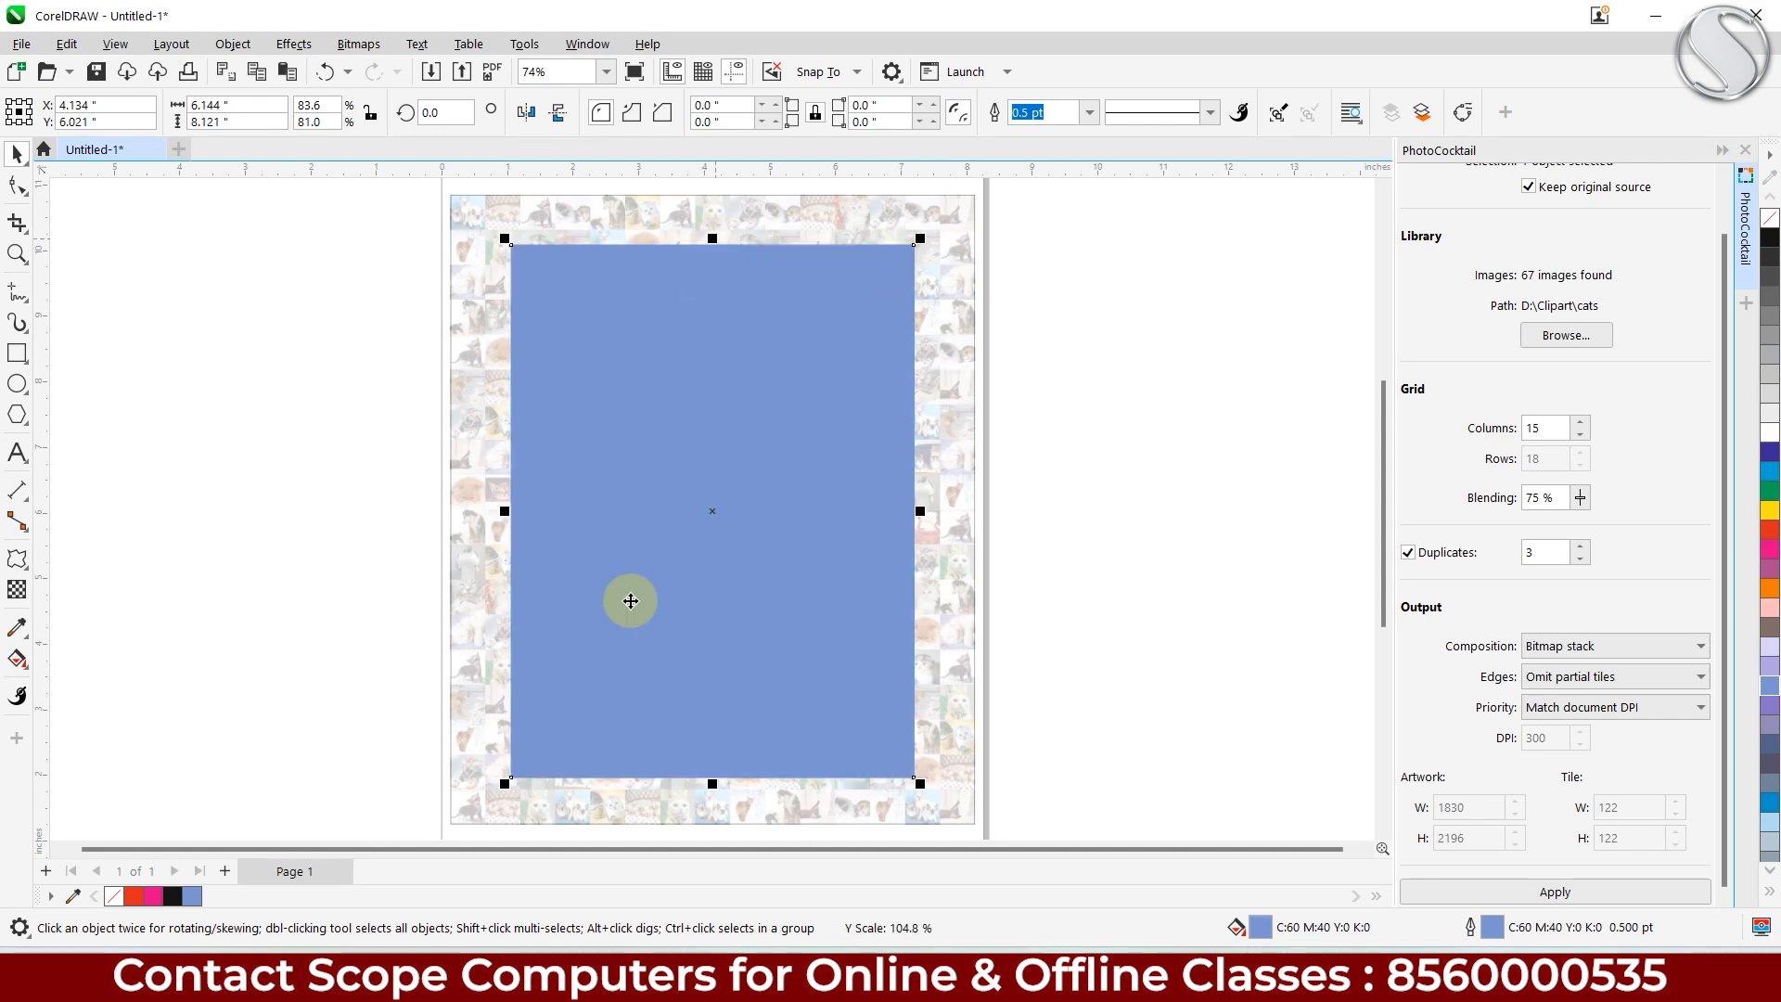
pyautogui.moveTo(826, 422)
pyautogui.mouseDown()
pyautogui.moveTo(489, 449)
pyautogui.moveTo(705, 402)
pyautogui.moveTo(683, 454)
pyautogui.moveTo(835, 405)
pyautogui.moveTo(813, 403)
pyautogui.mouseUp()
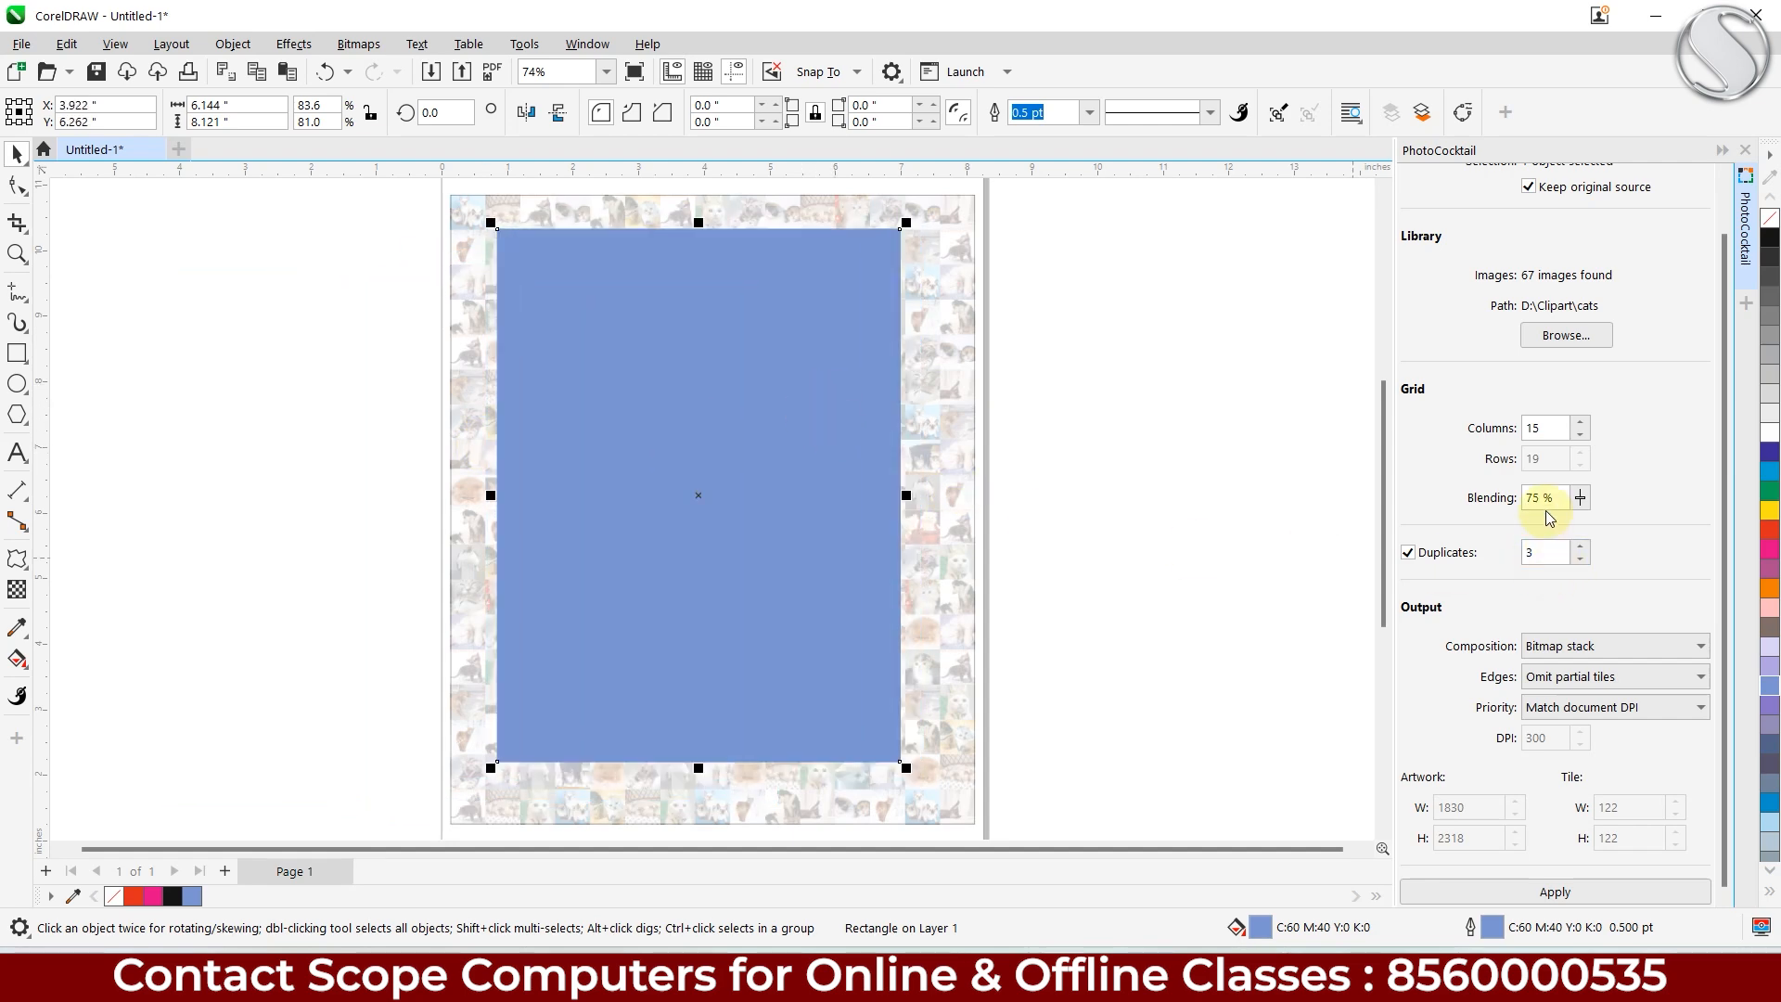
# Step: Apply PhotoCocktail to the blue rectangle with 15 columns, 1% blending and duplicates set to 1, and inspect the mosaic tiles
pyautogui.moveTo(1550, 497); pyautogui.dragTo(1443, 522)
pyautogui.write('1')
pyautogui.click(1535, 428)
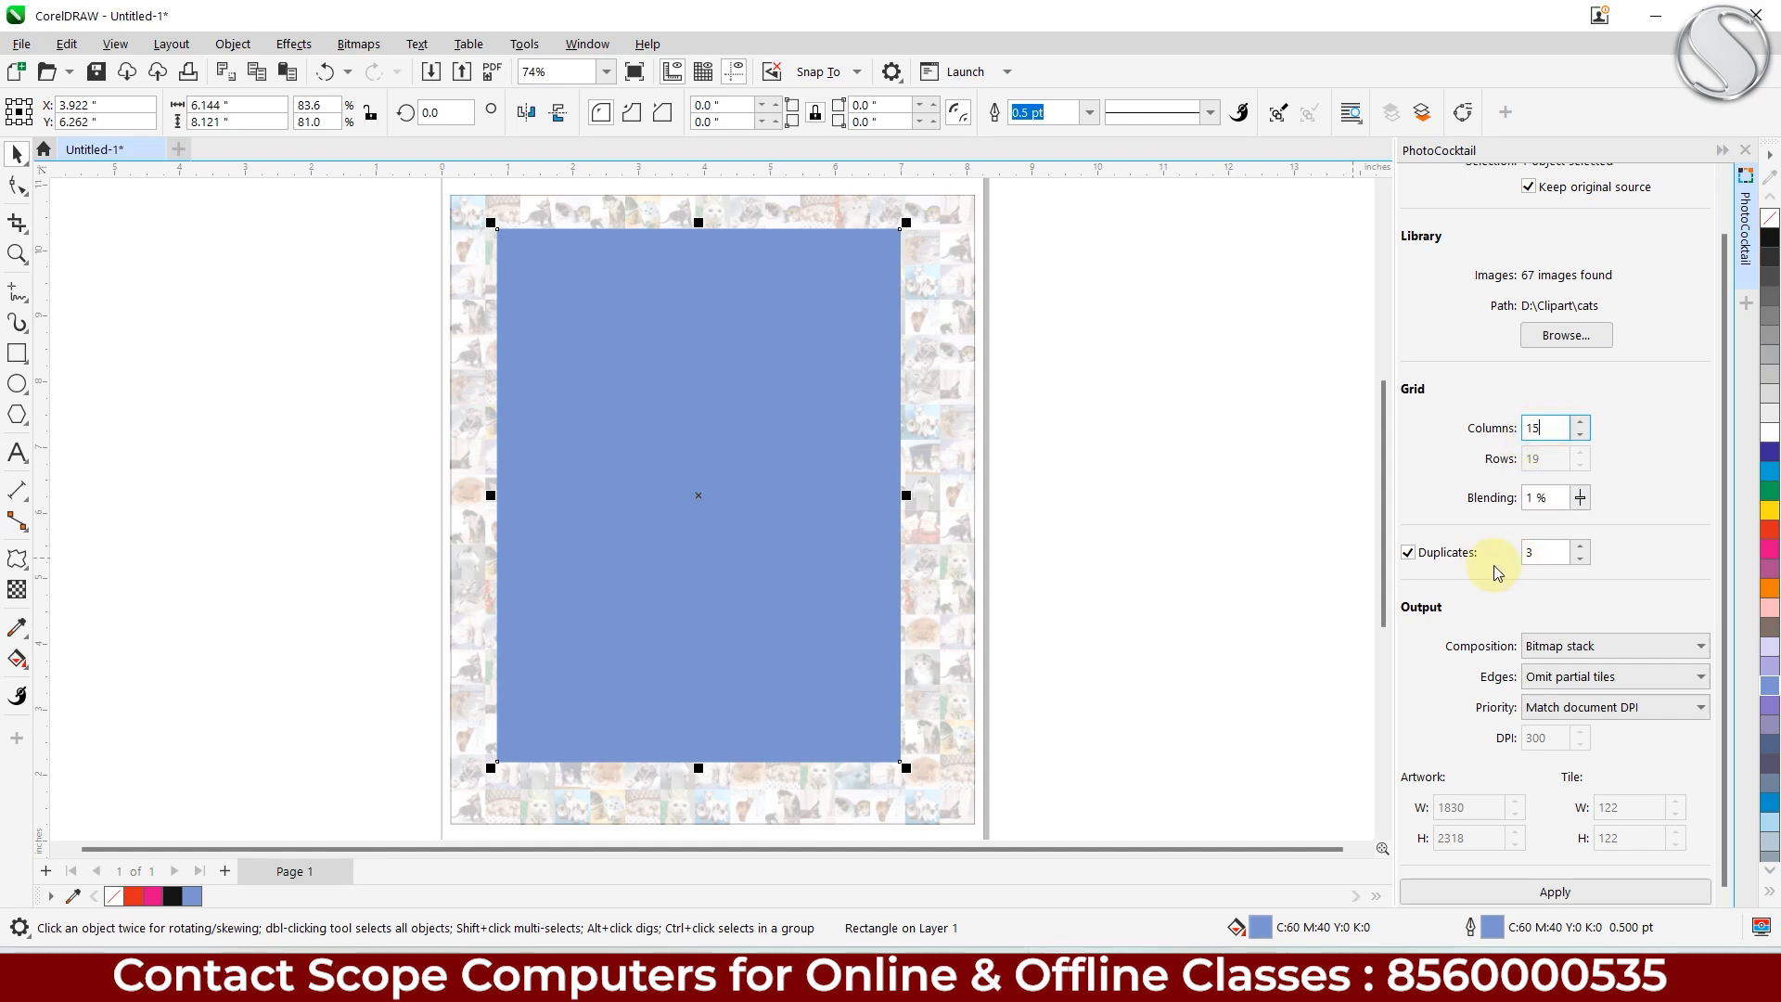
pyautogui.moveTo(1573, 553); pyautogui.dragTo(1488, 567)
pyautogui.write('1')
pyautogui.click(1494, 890)
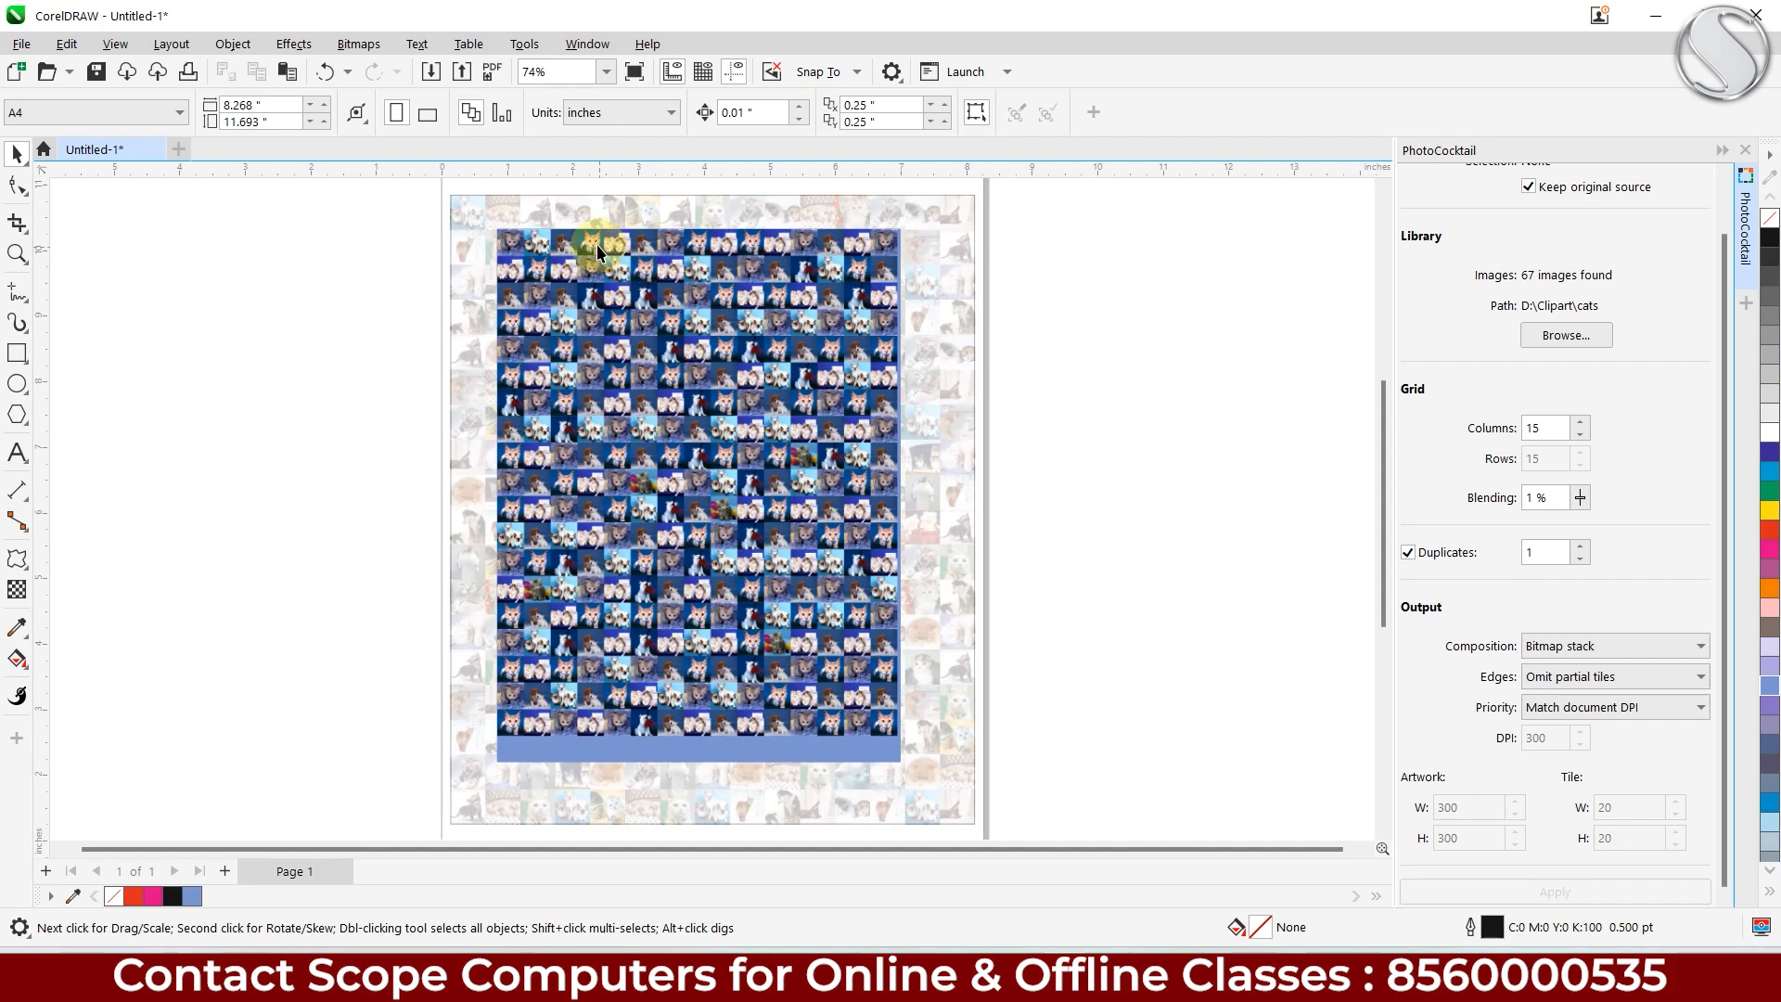
pyautogui.scroll(4, 597, 243)
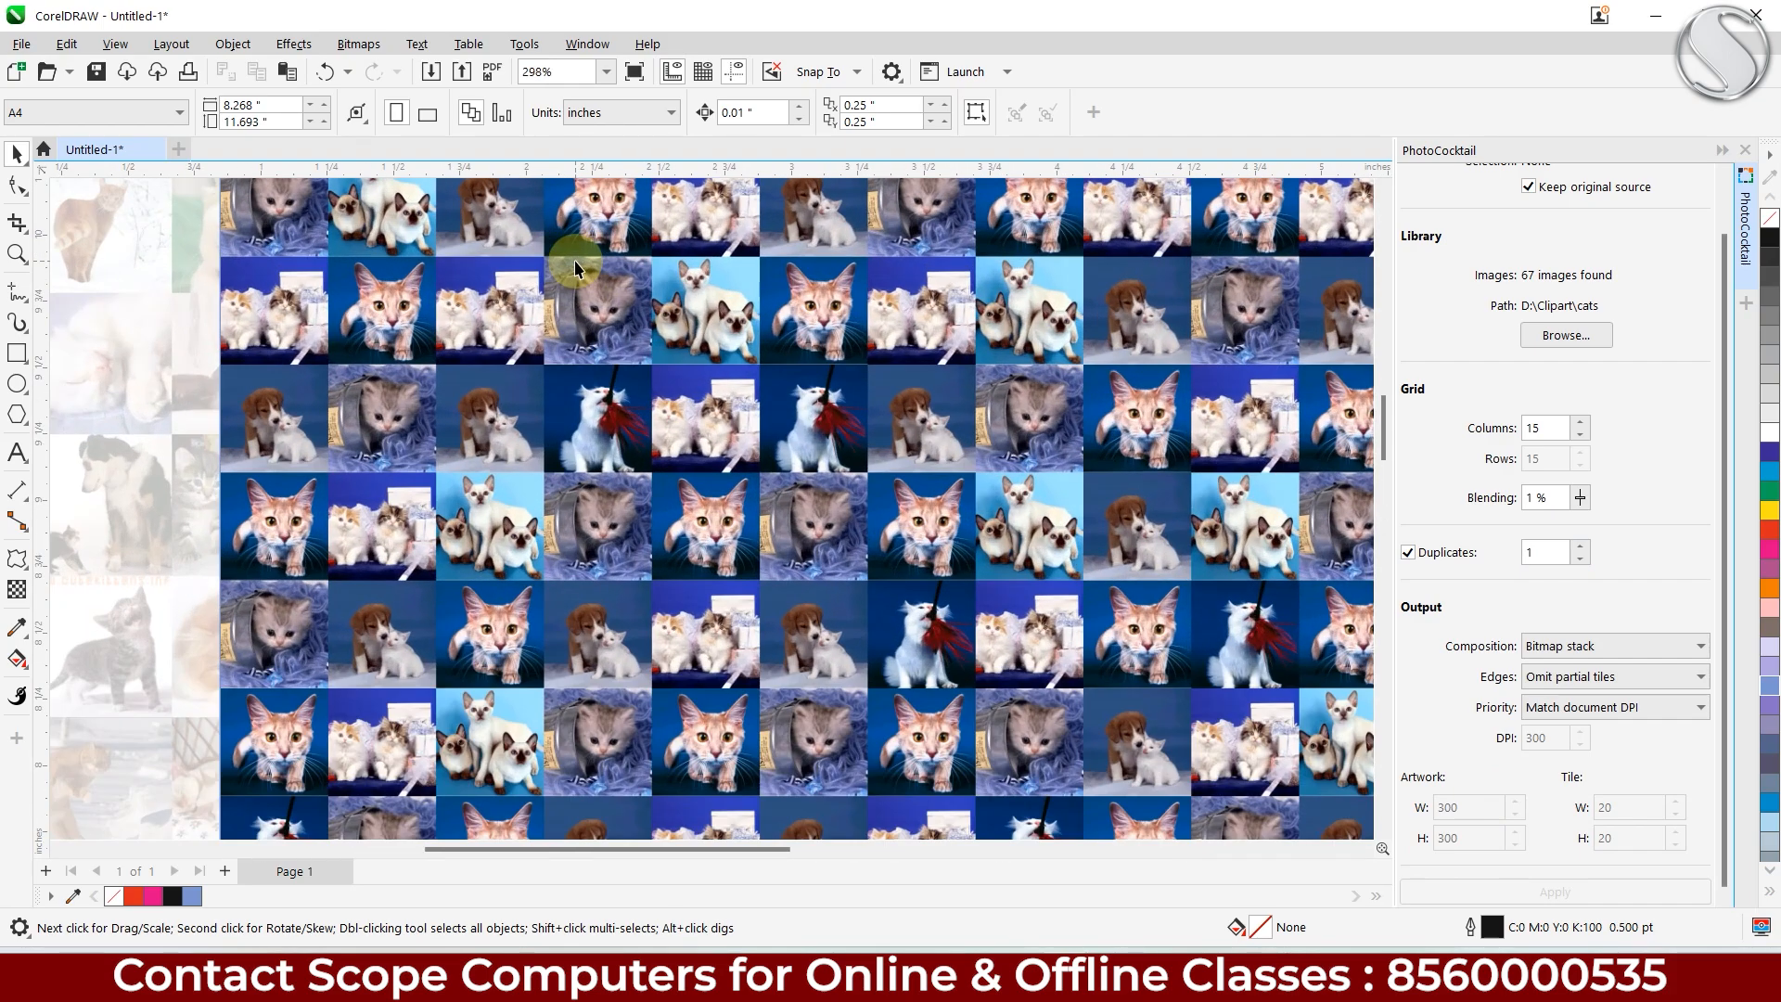
pyautogui.scroll(-2, 575, 268)
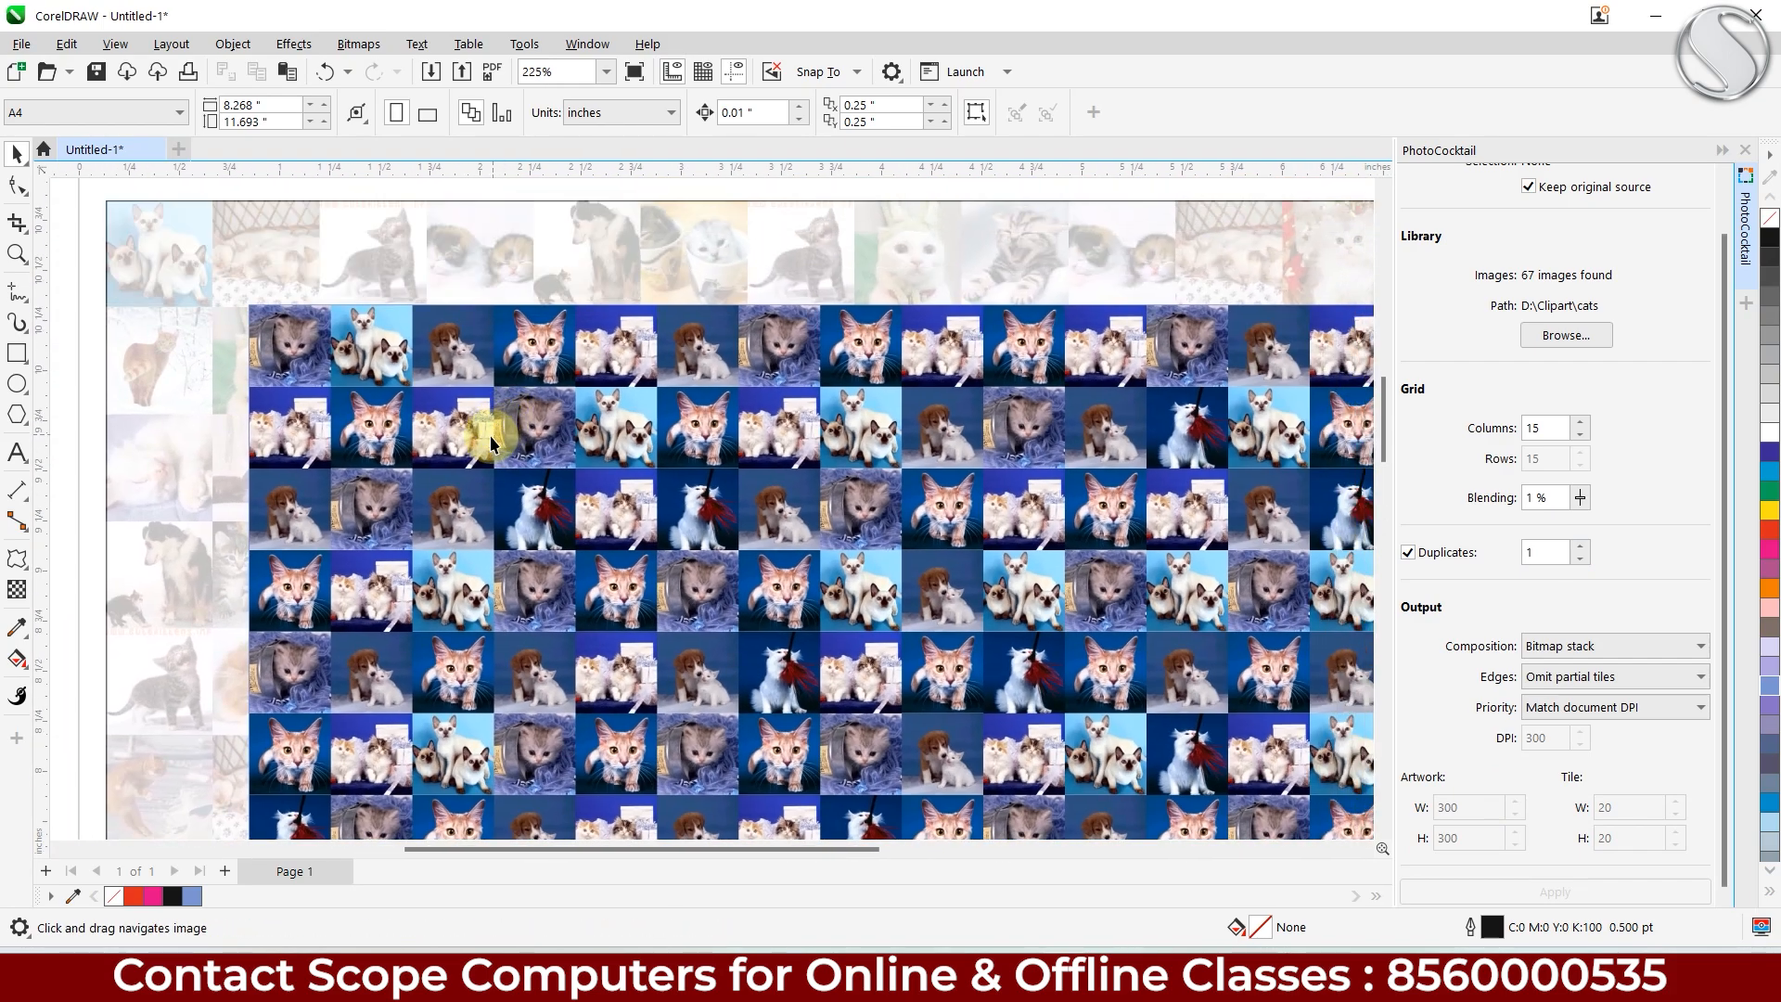
pyautogui.scroll(-5, 490, 442)
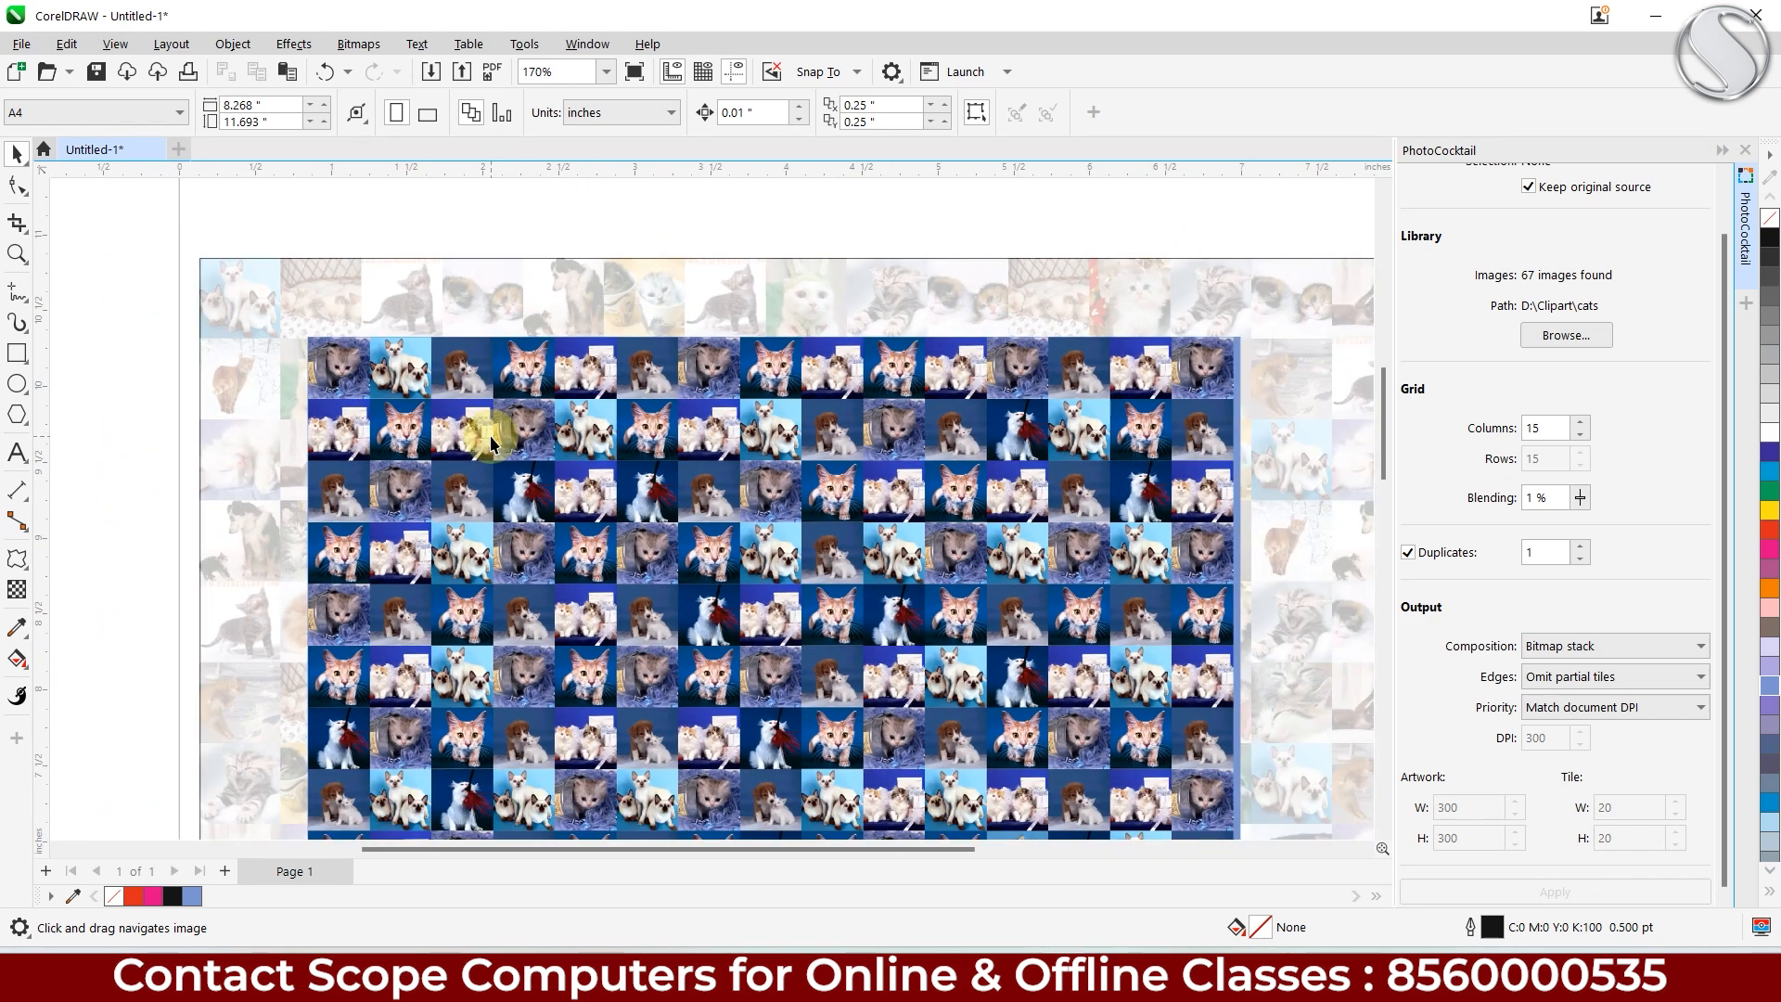
pyautogui.scroll(-1, 769, 622)
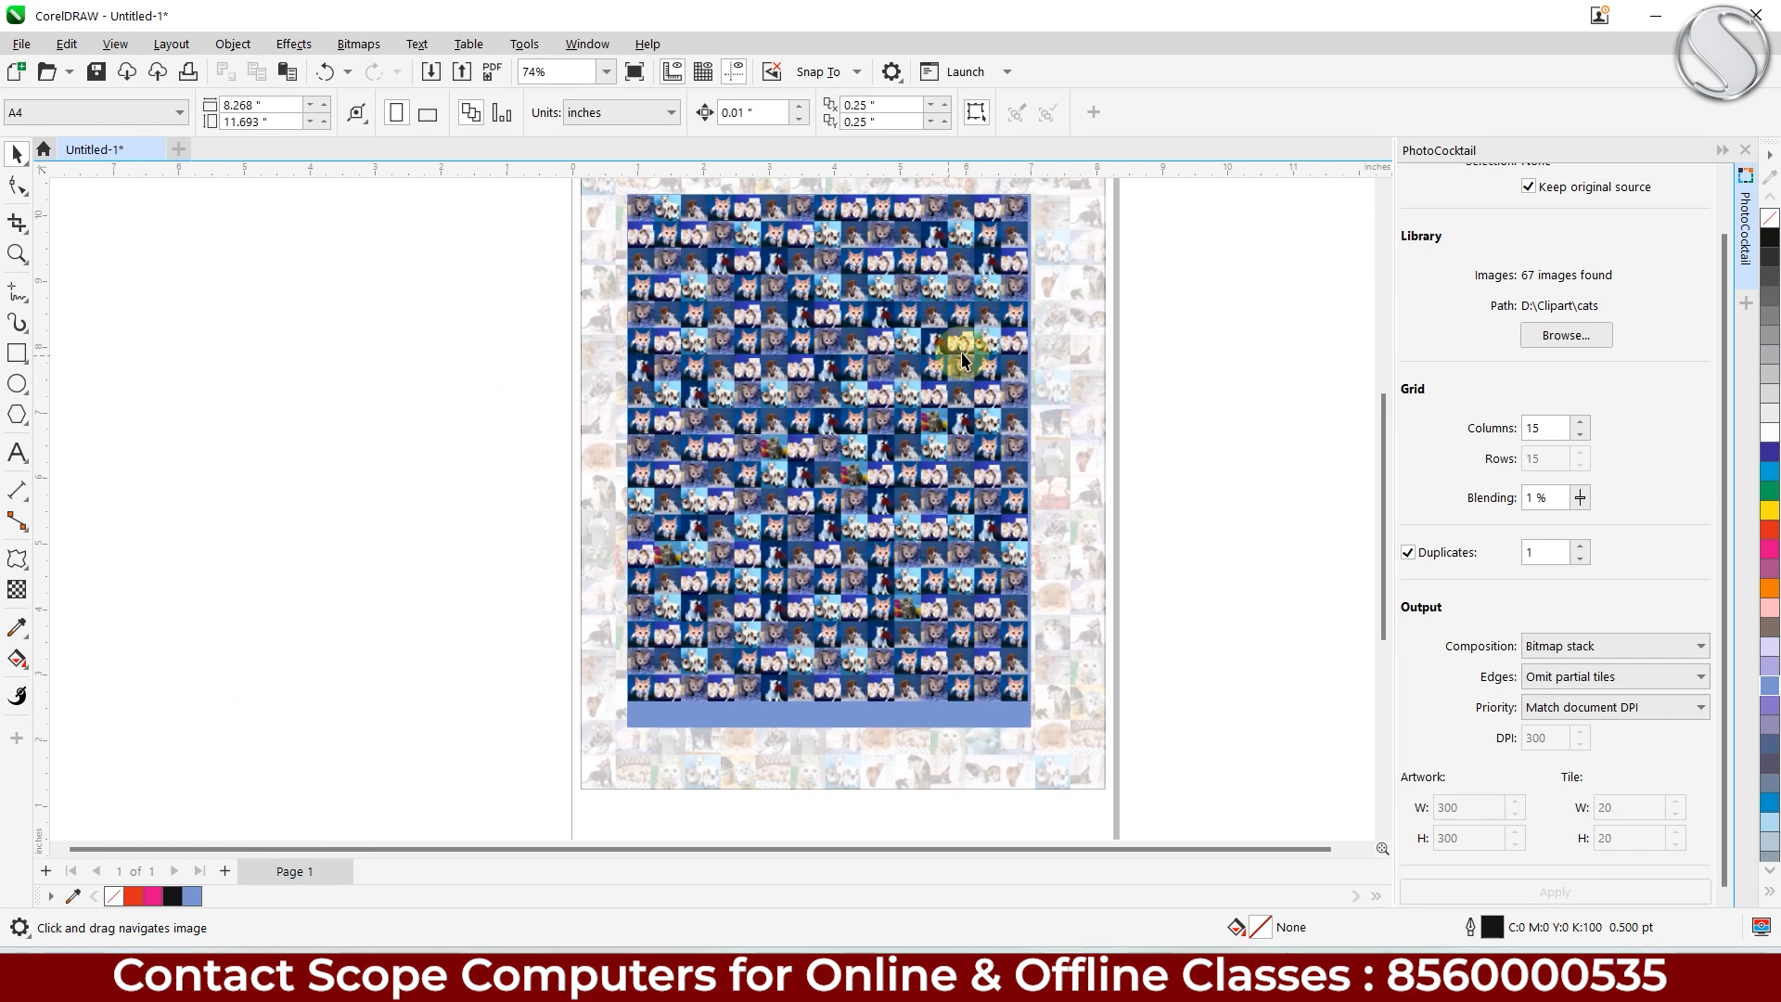
pyautogui.click(1073, 332)
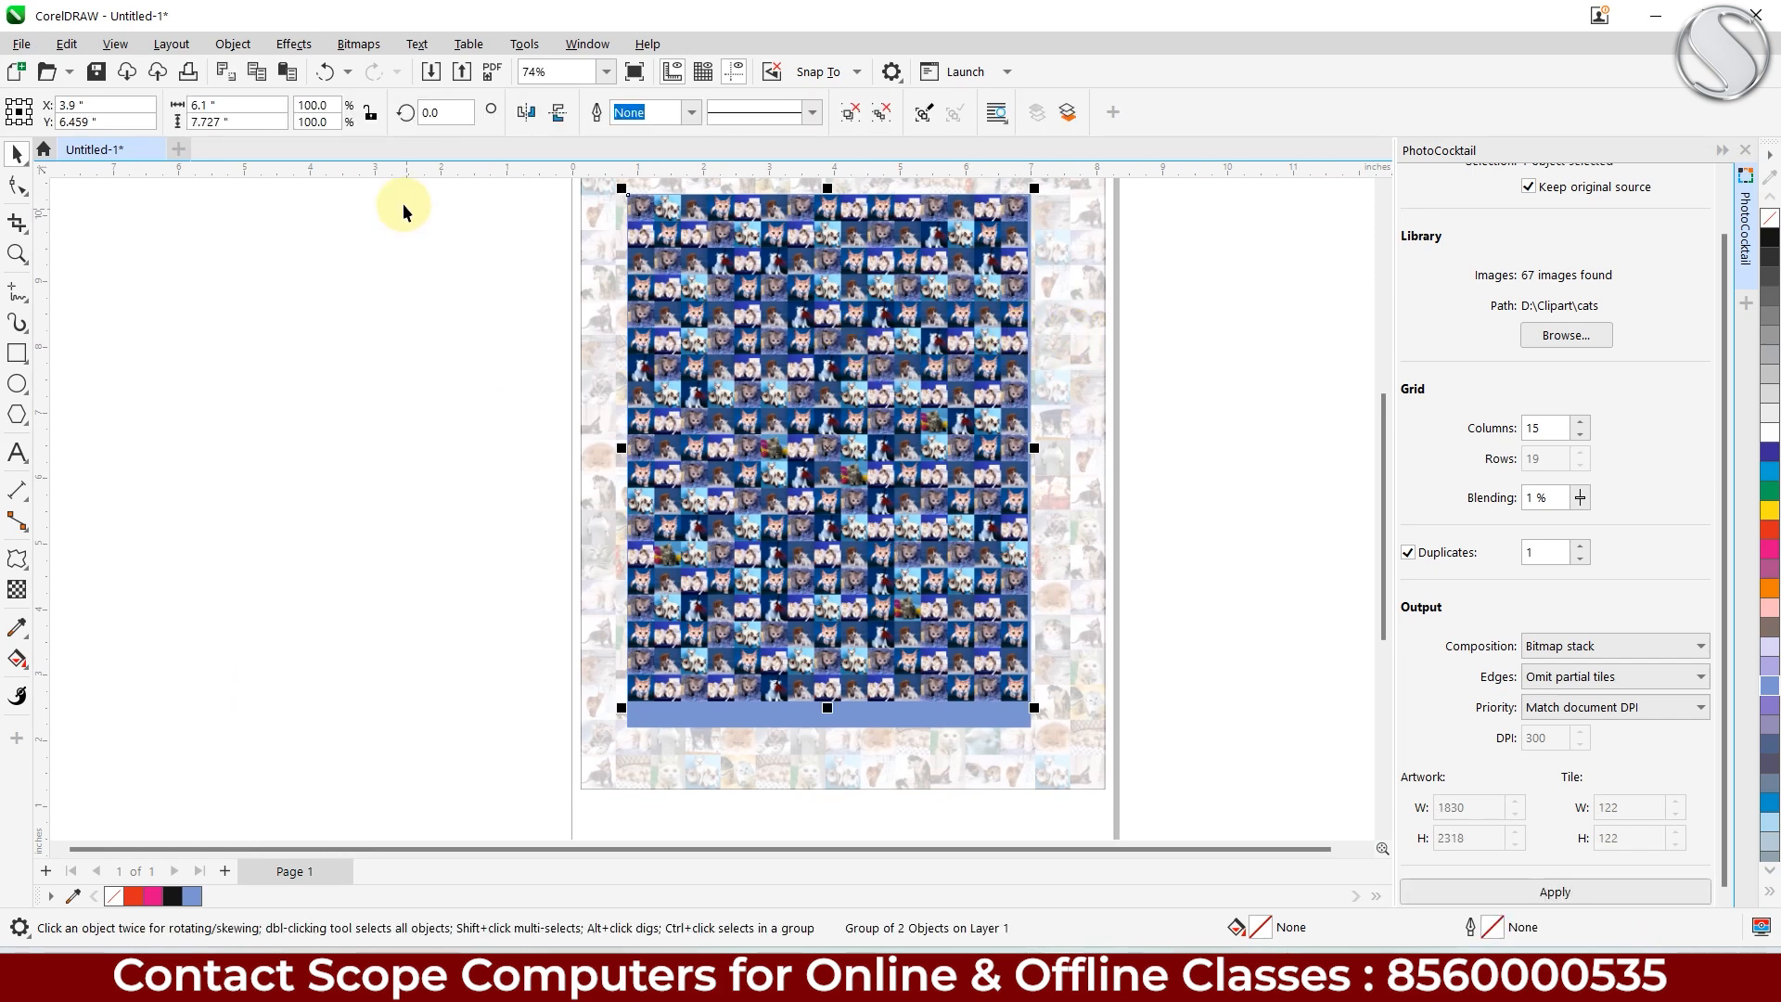
pyautogui.click(294, 43)
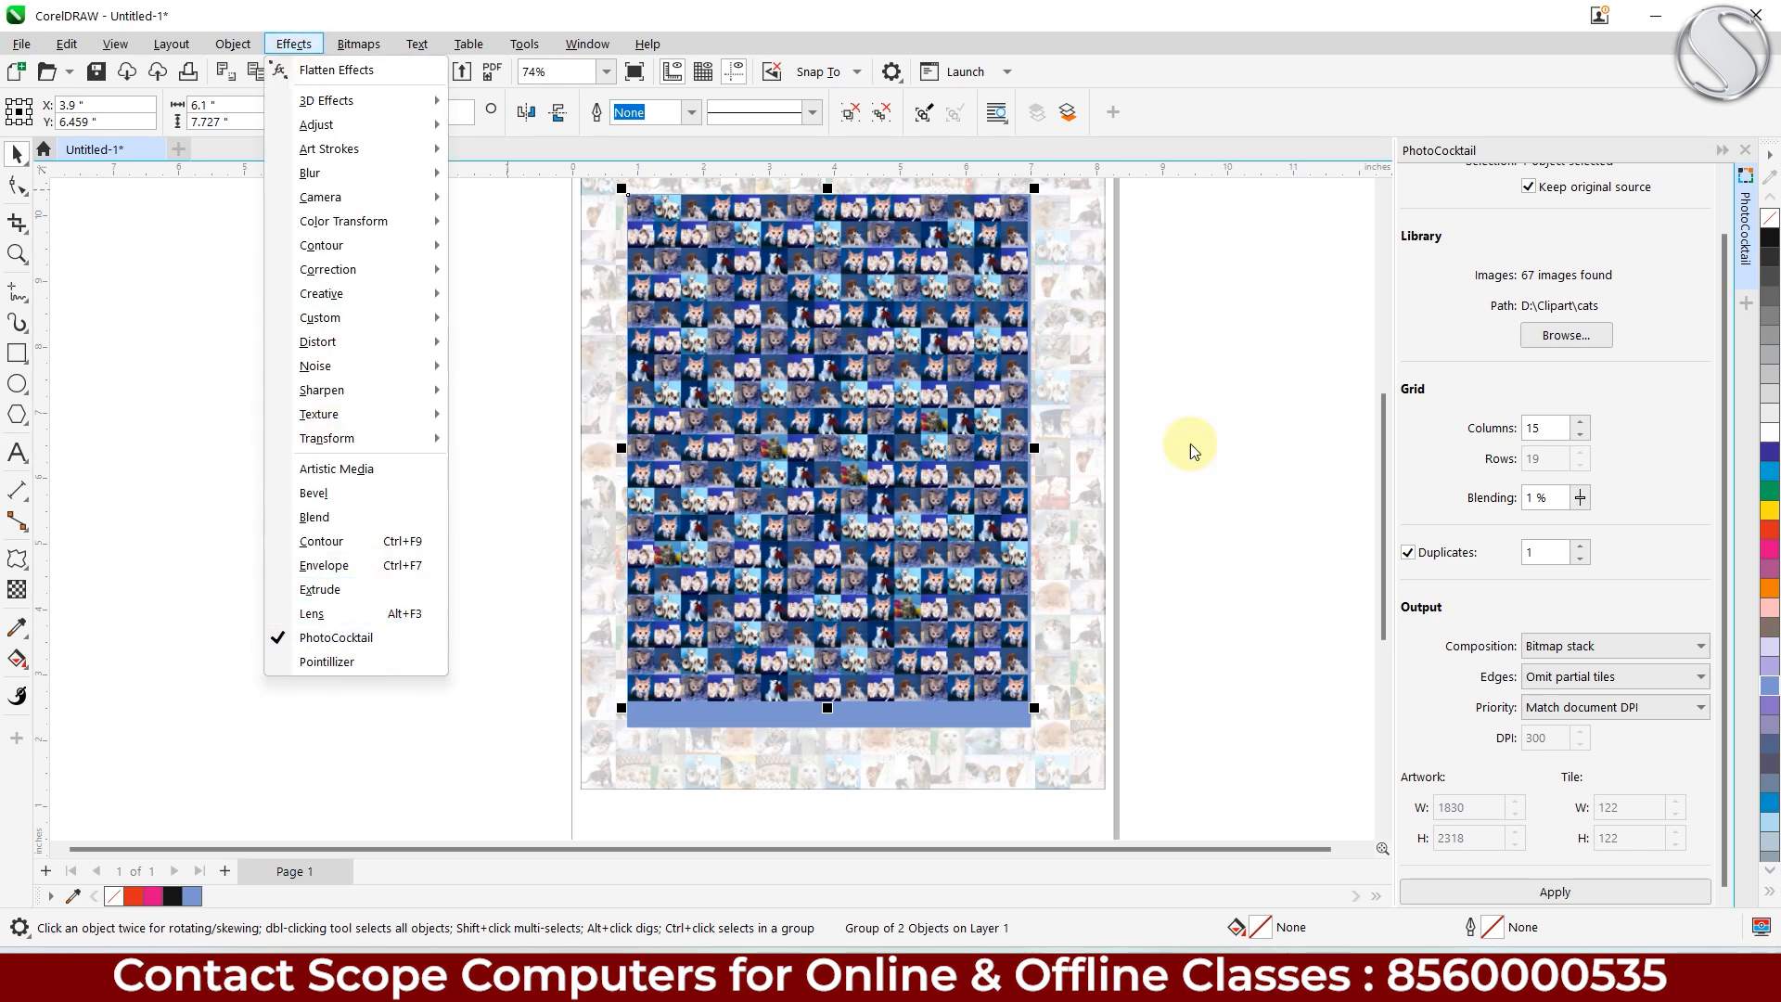
pyautogui.click(1273, 316)
pyautogui.click(974, 426)
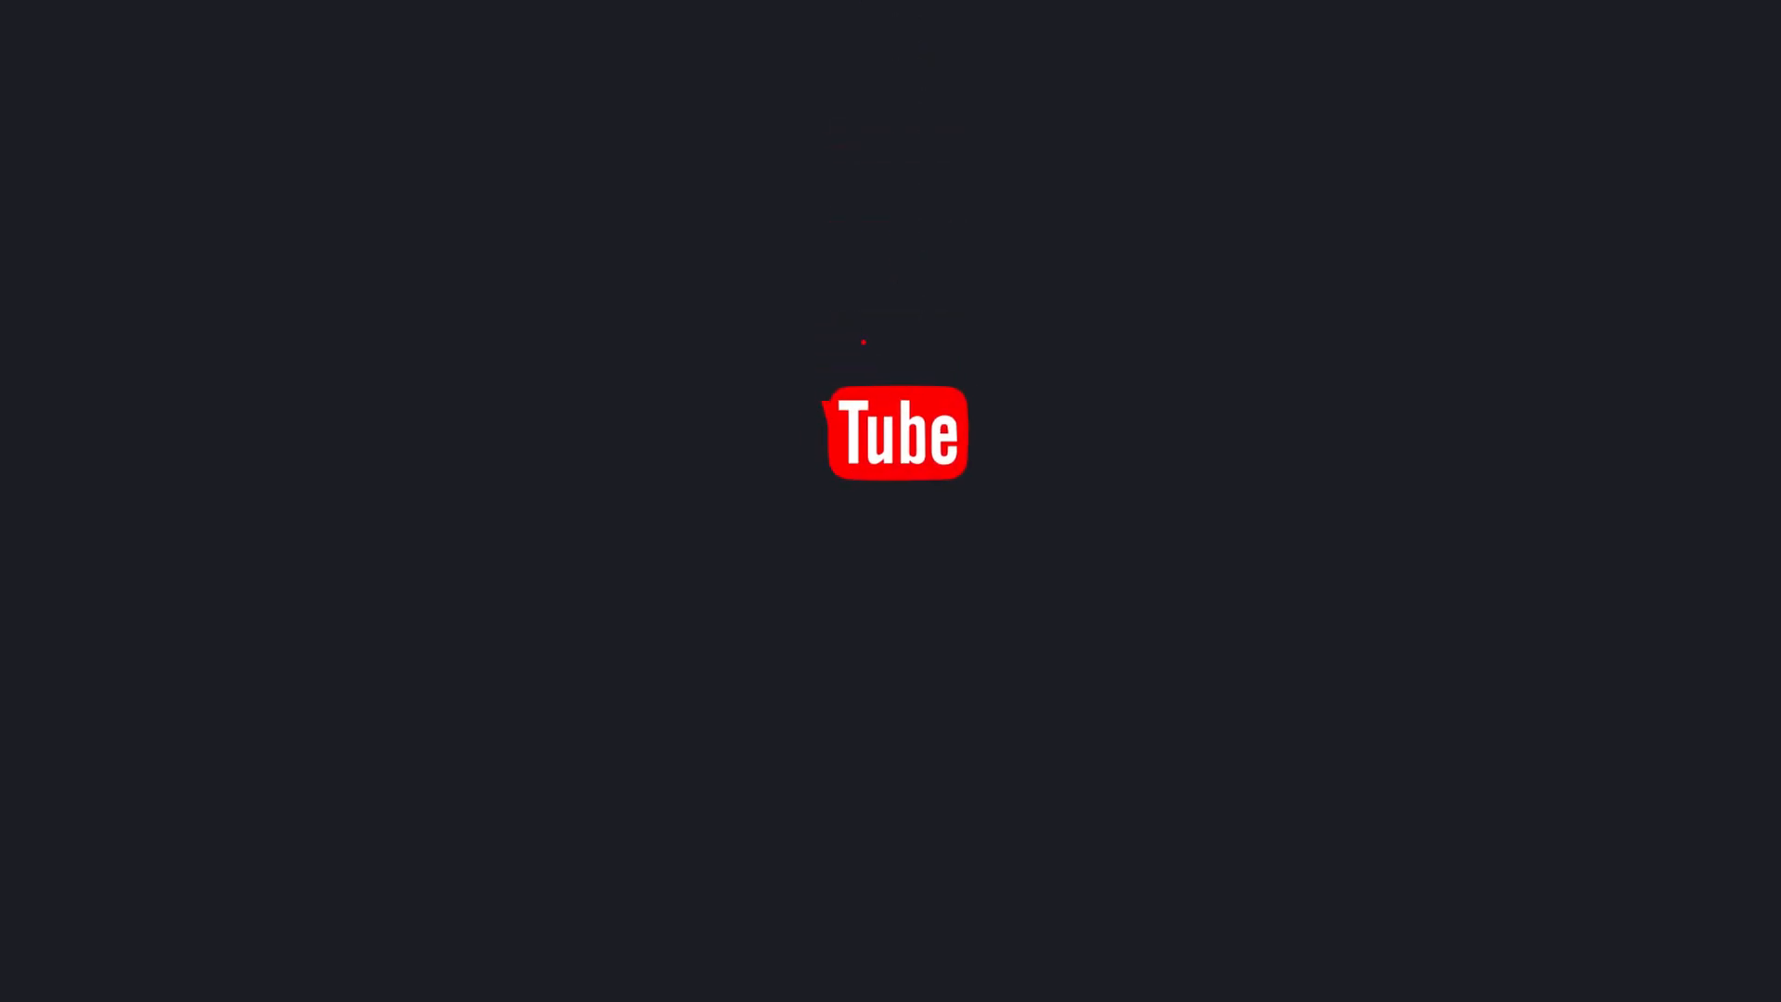